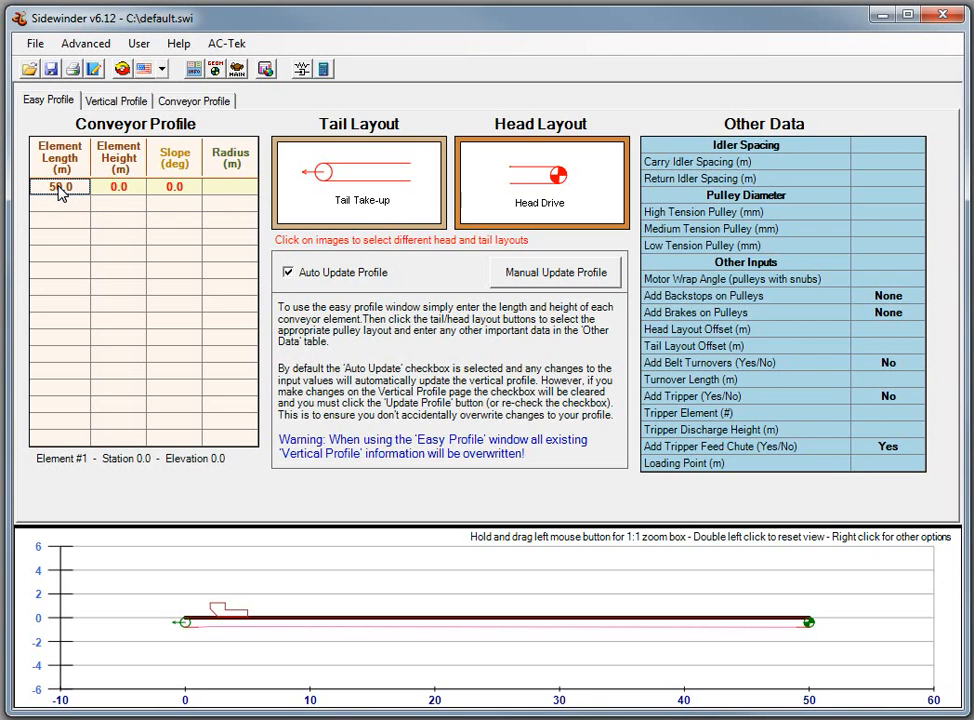
Step: Define three conveyor profile elements: 5 m long and flat, 0 m long with 15 m height, and 5 m long and flat
type("5")
key("Return")
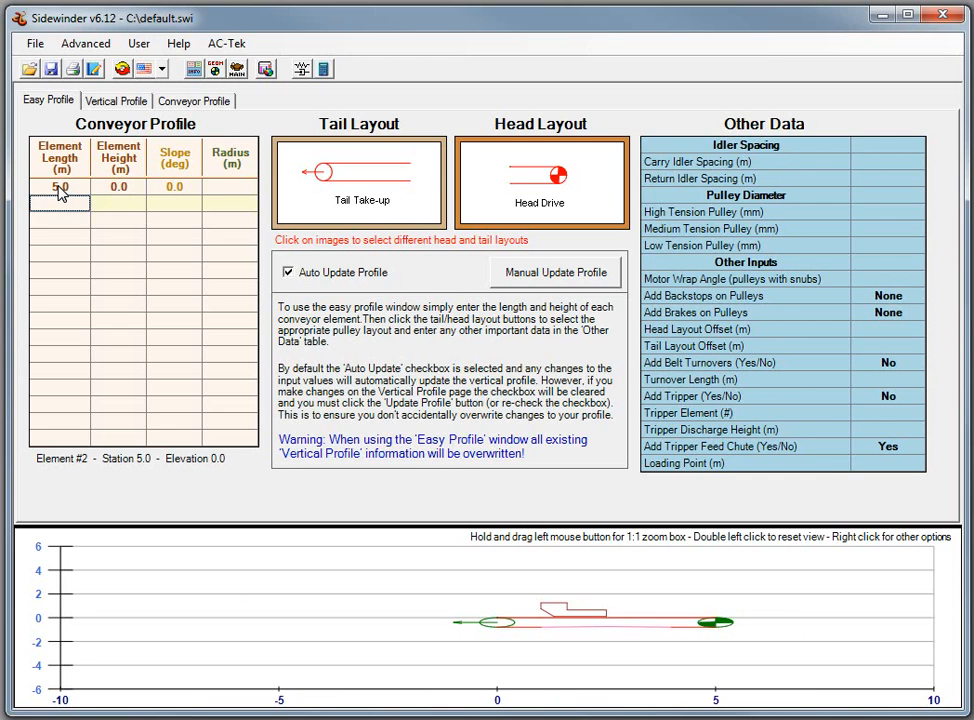
key("Tab")
key("Return")
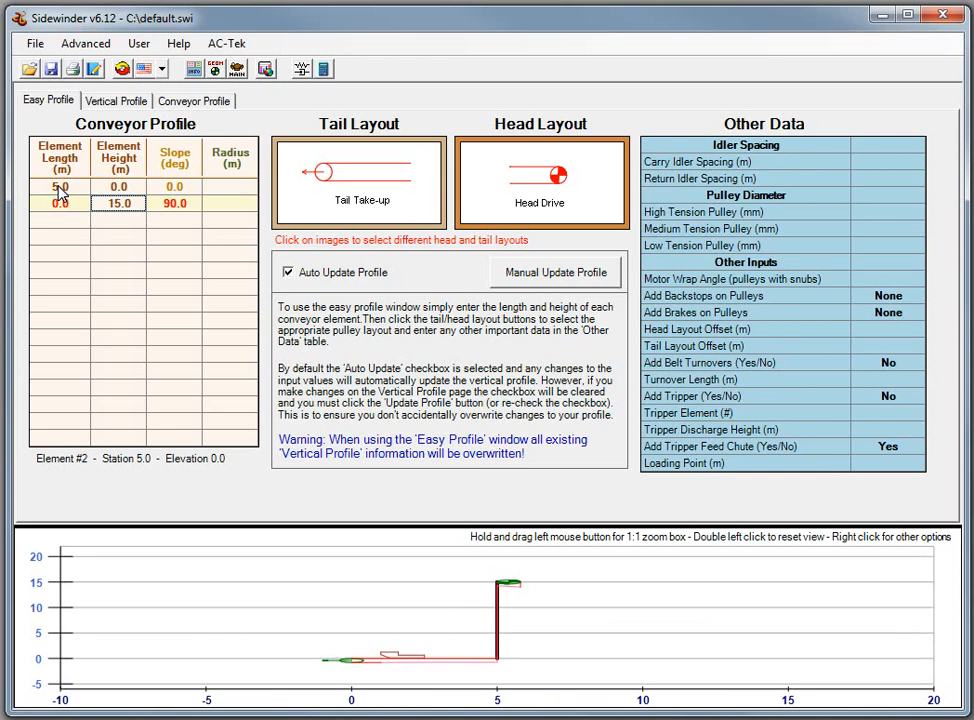
key("Return")
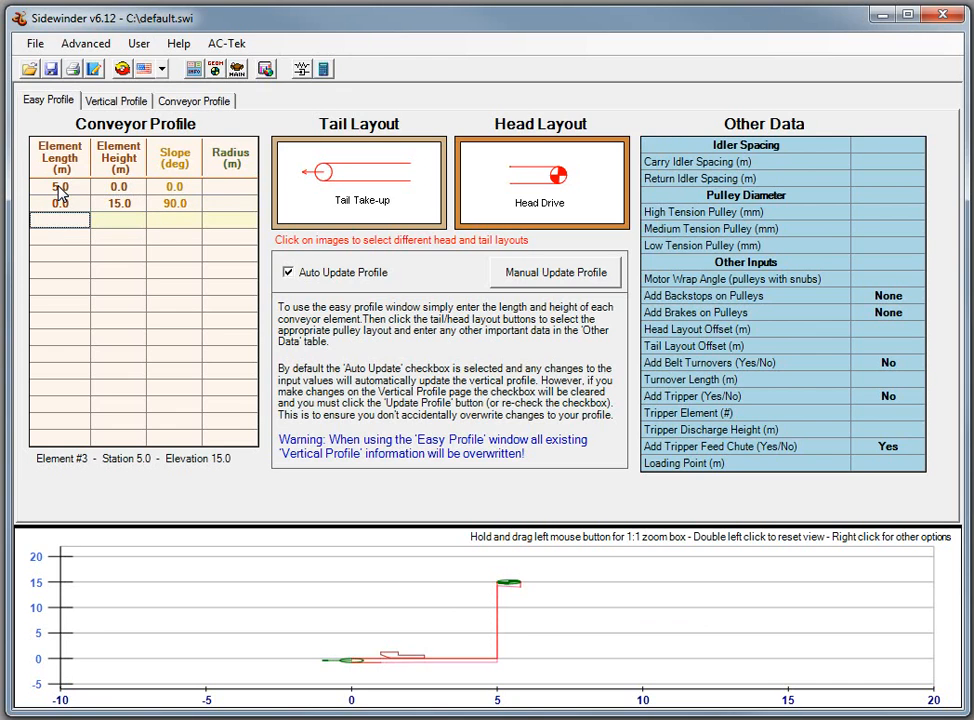
type("5")
key("Return")
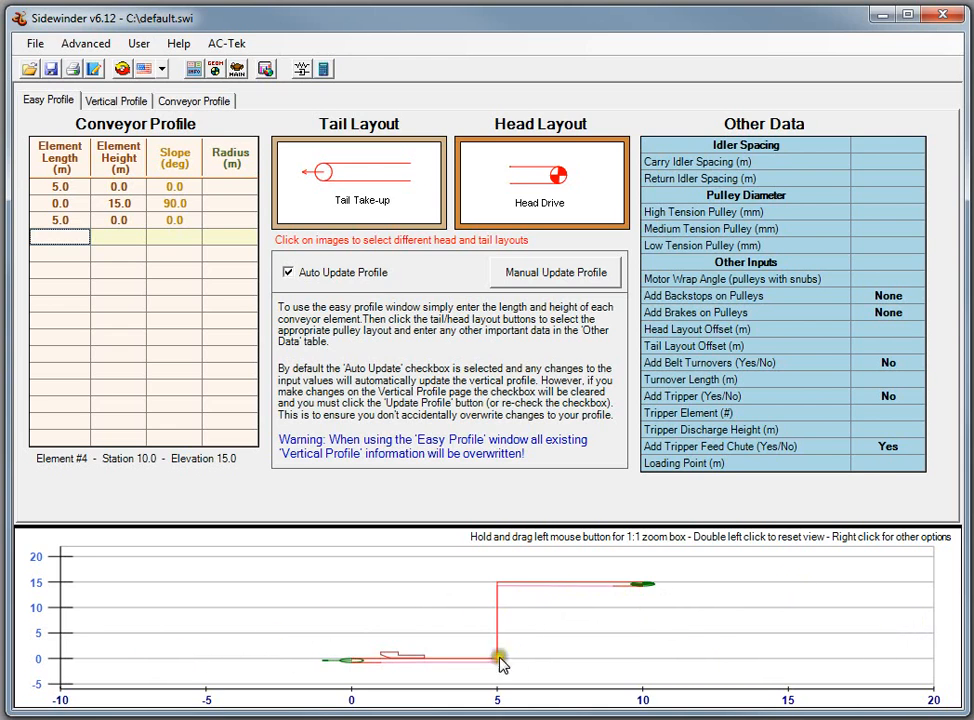
Step: Set the conveyor profile plot to a 1:1 aspect ratio
right_click(559, 600)
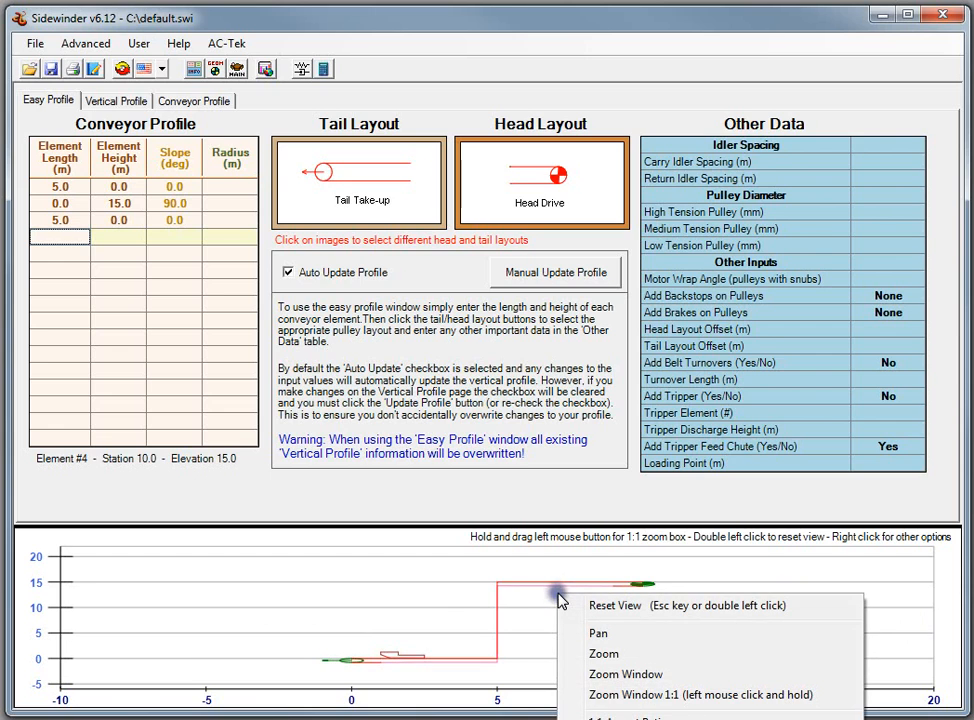
right_click(578, 535)
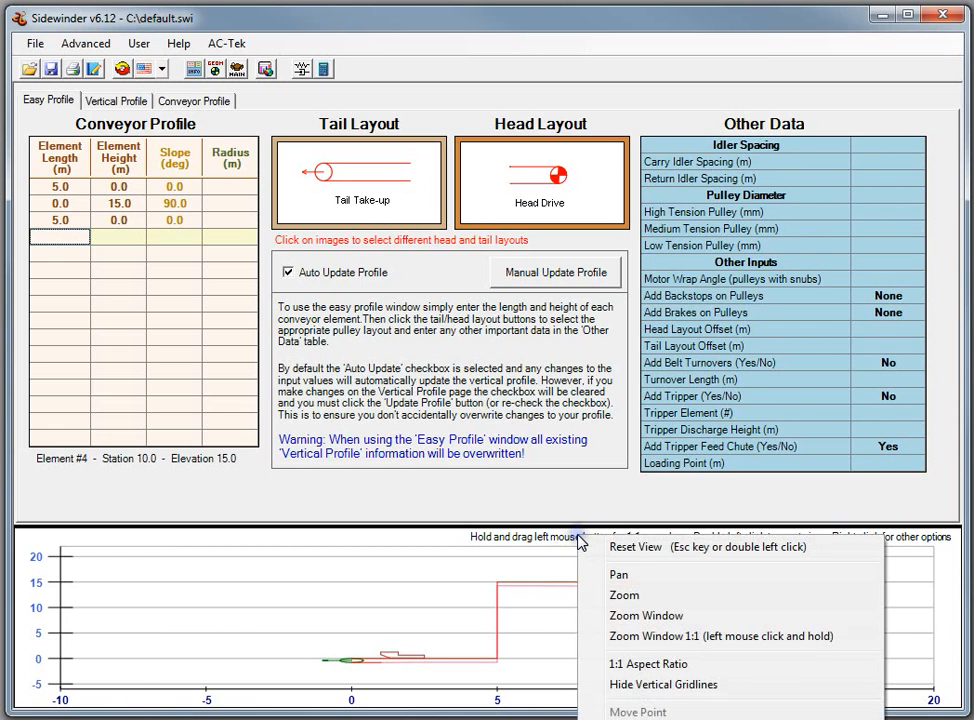
left_click(656, 668)
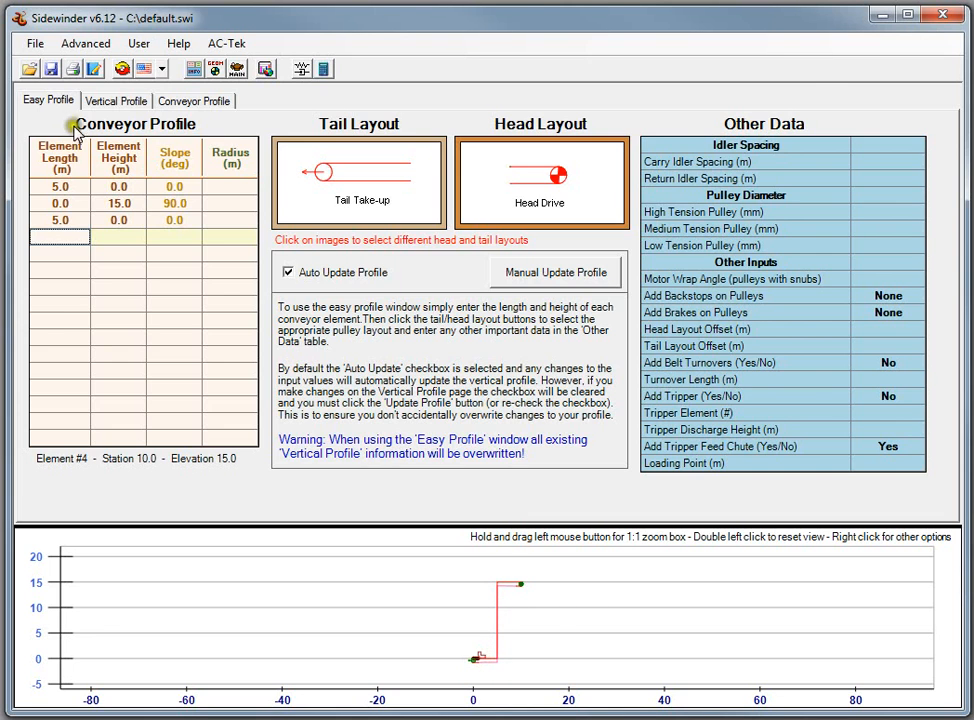
Step: Set the conveyor type to Pocket Belt Conveyor in the belt input data and display the sidewall belting inputs
left_click(112, 100)
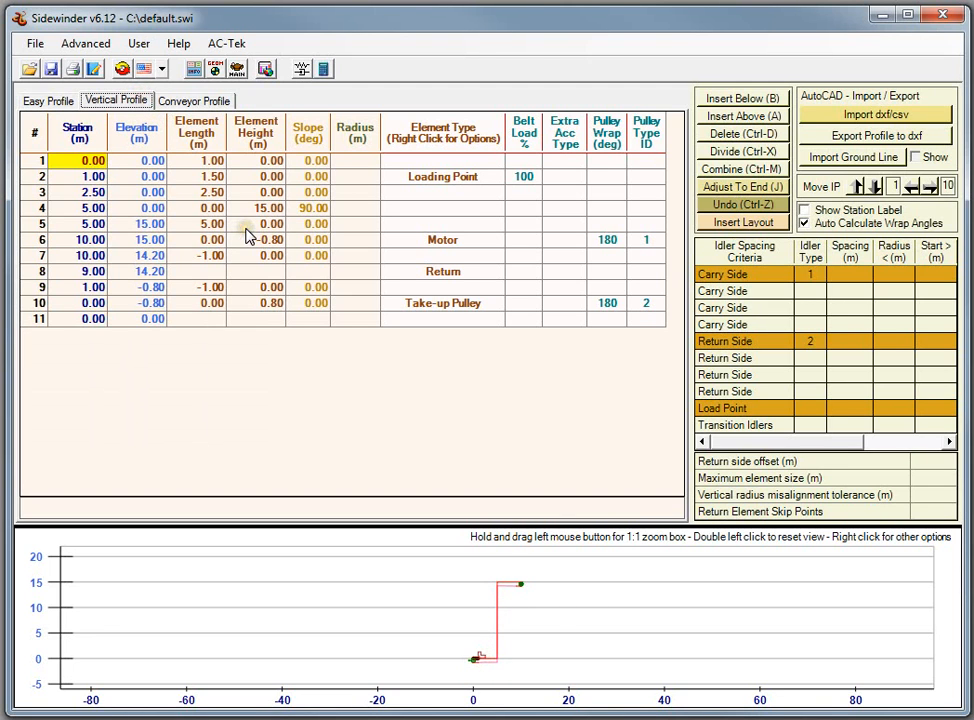
left_click(45, 100)
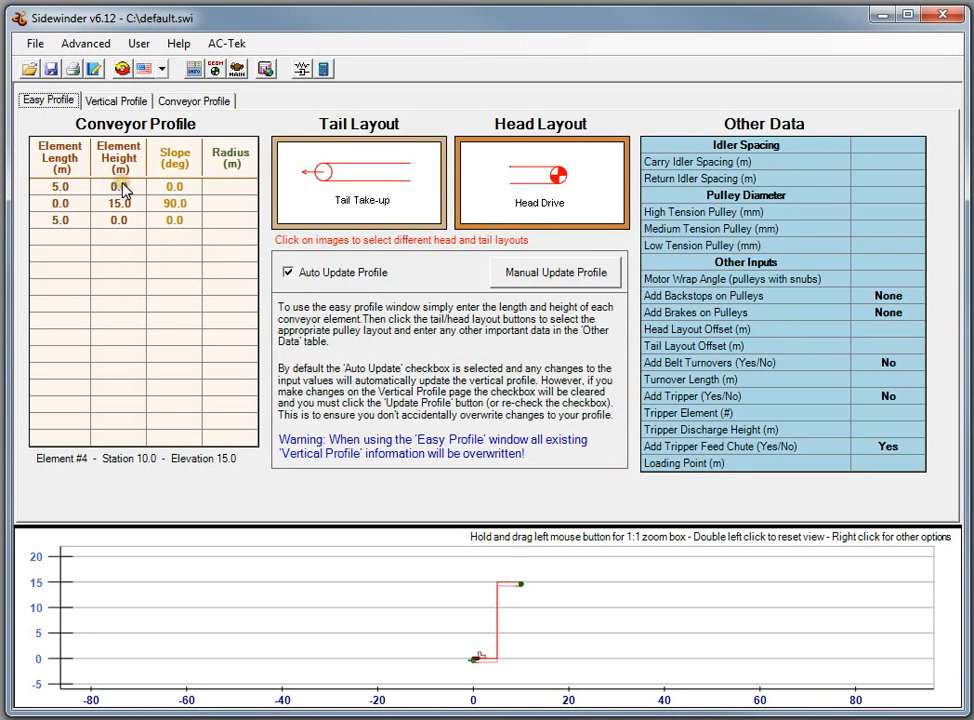
left_click(237, 70)
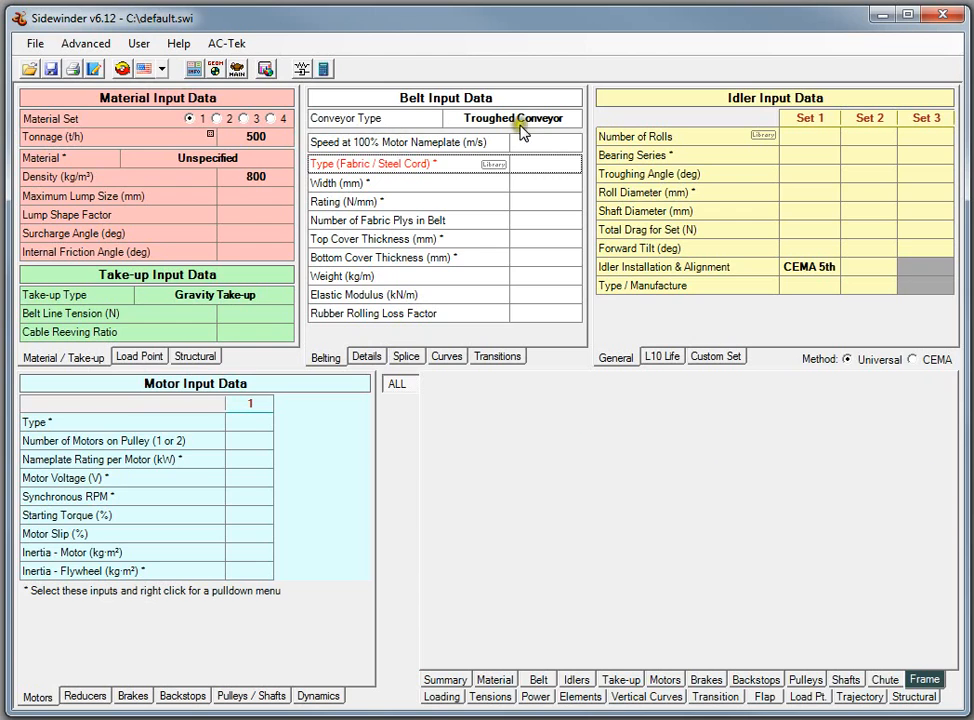
left_click(555, 118)
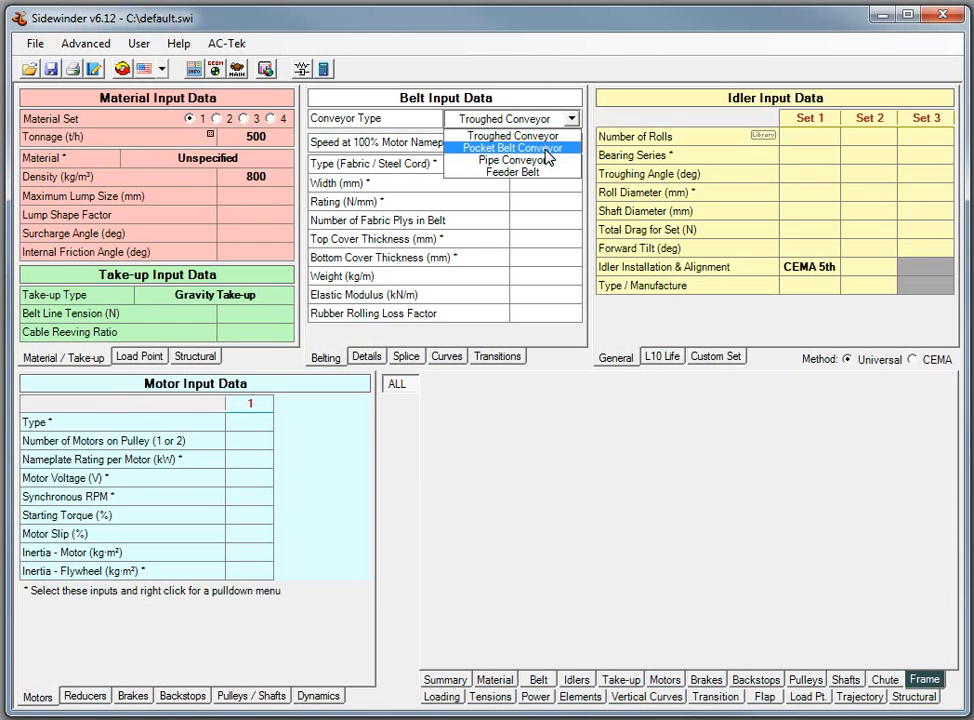
left_click(547, 152)
left_click(535, 202)
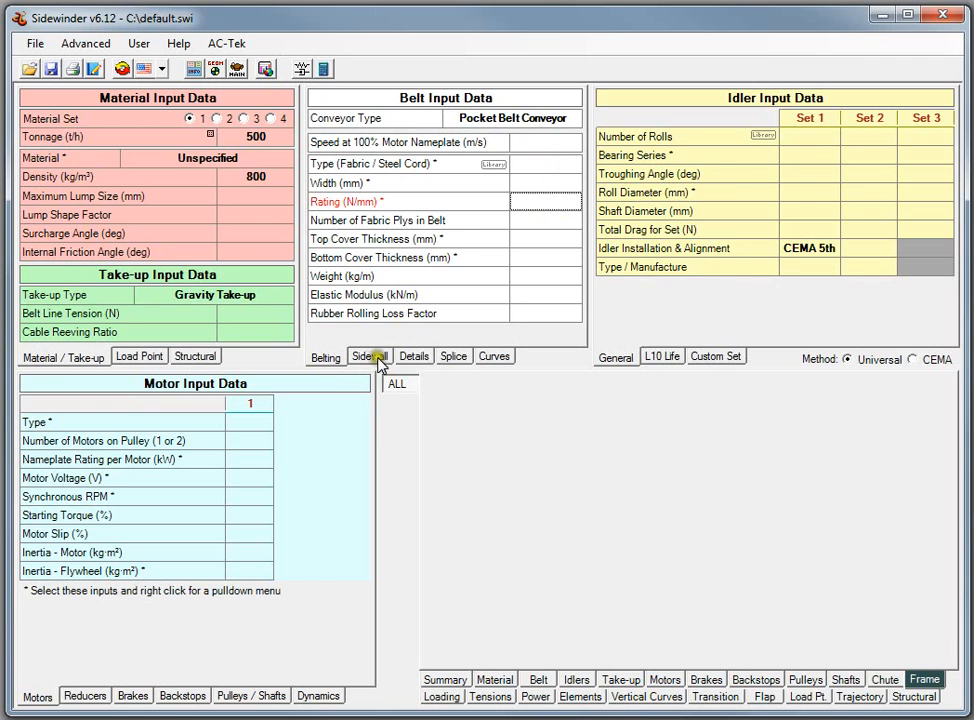
left_click(372, 357)
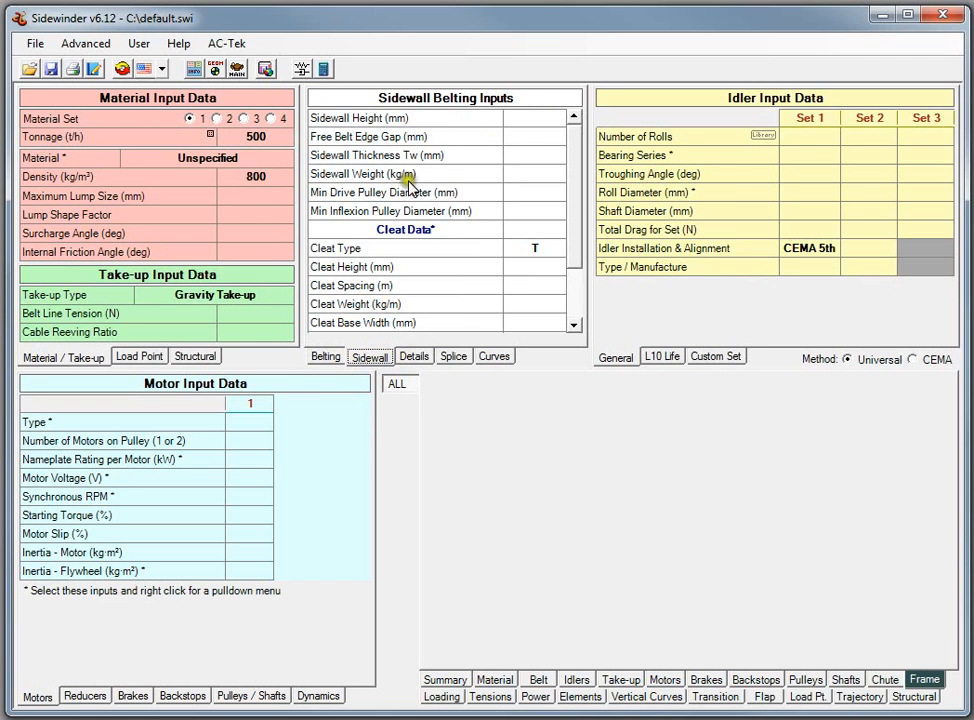
Step: Rebuild the vertical profile manually from the easy profile data and set the second element's length to 15 m
left_click(216, 70)
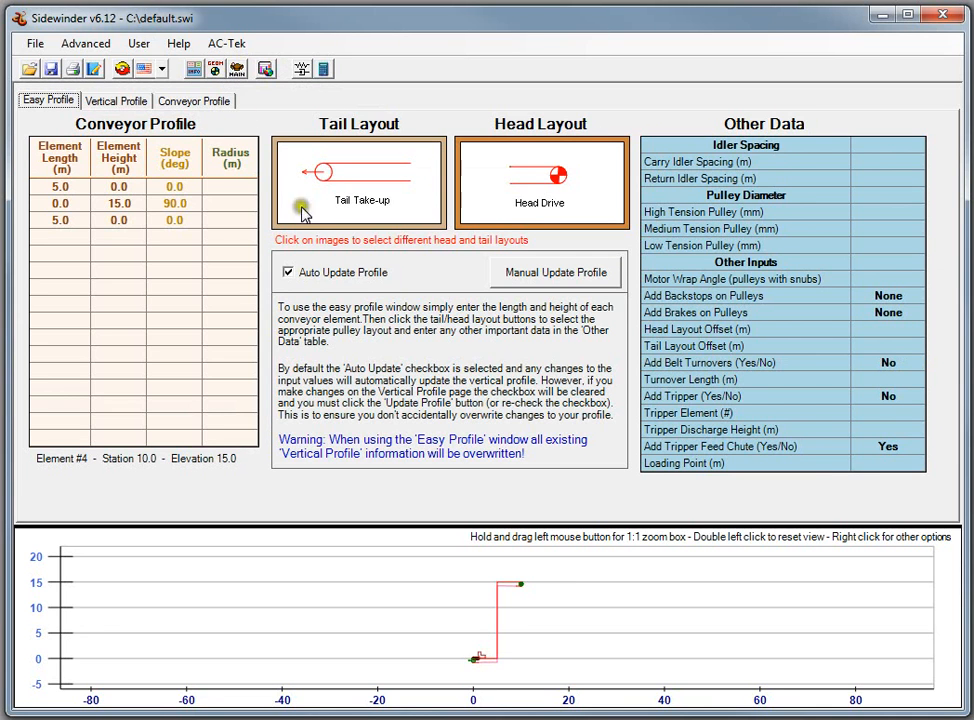
left_click(584, 273)
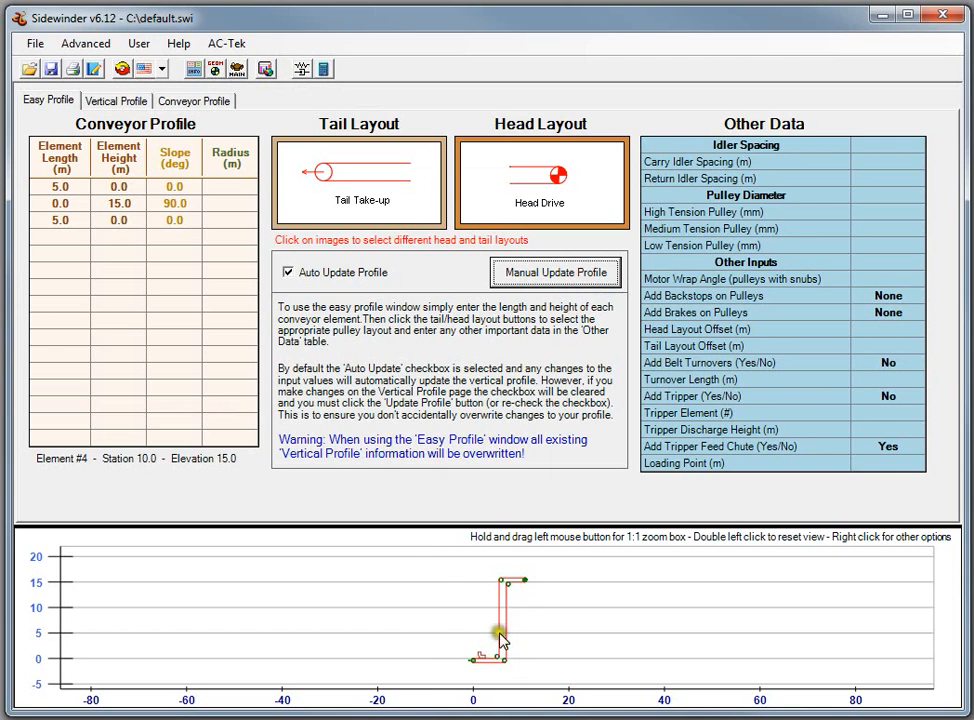
left_click(63, 207)
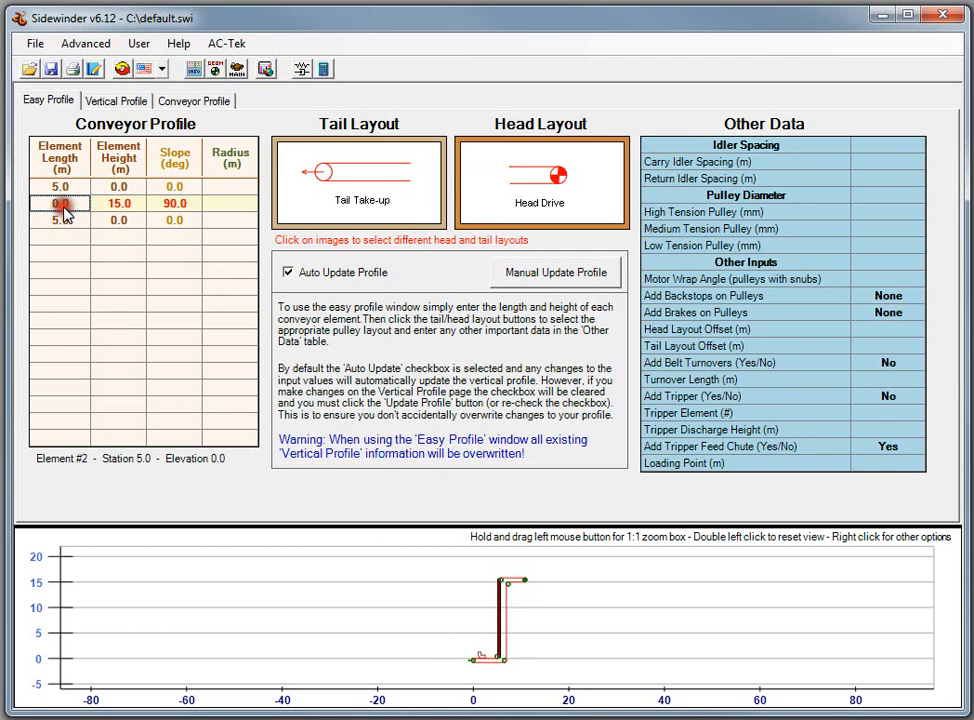
key("Return")
left_click(64, 208)
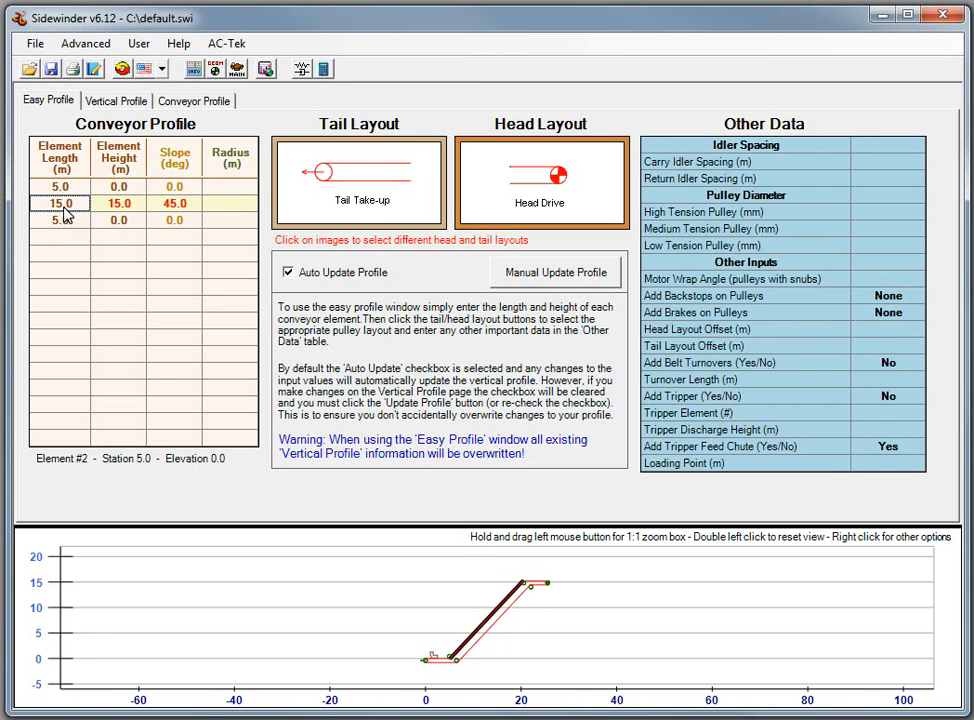
Step: Try a length of 15 m for the first profile element and return it to 5 m
key("Up")
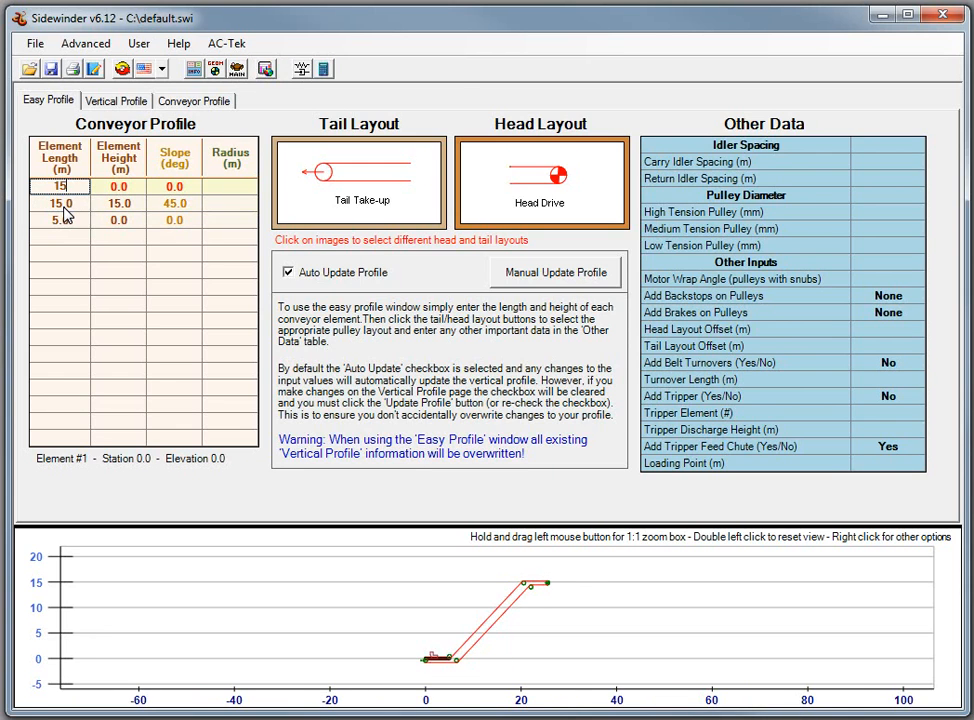
key("Return")
key("Up")
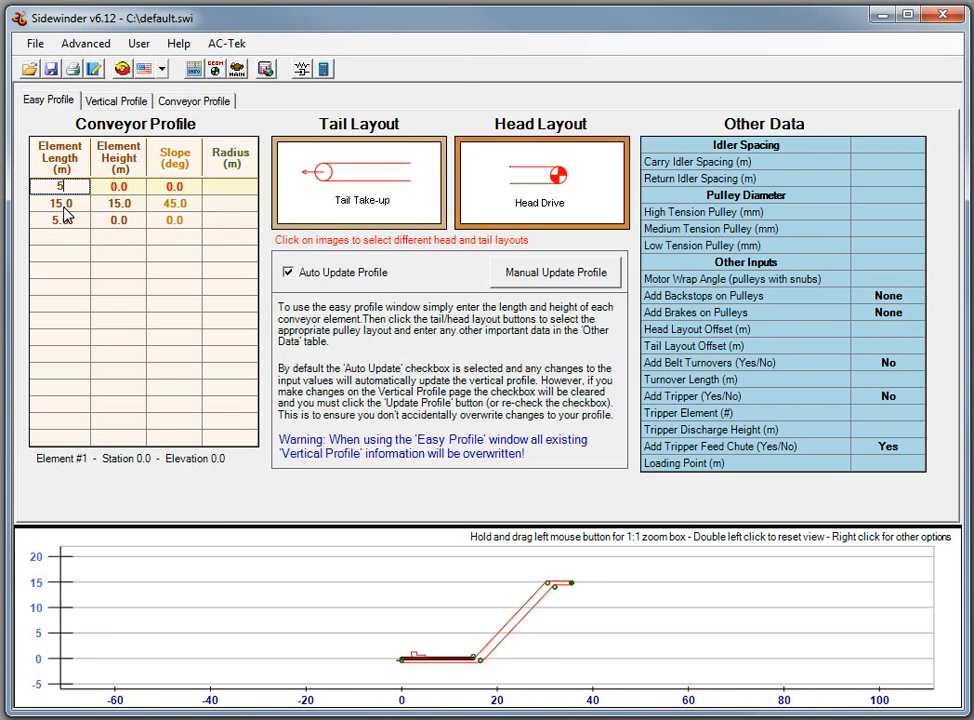
key("Return")
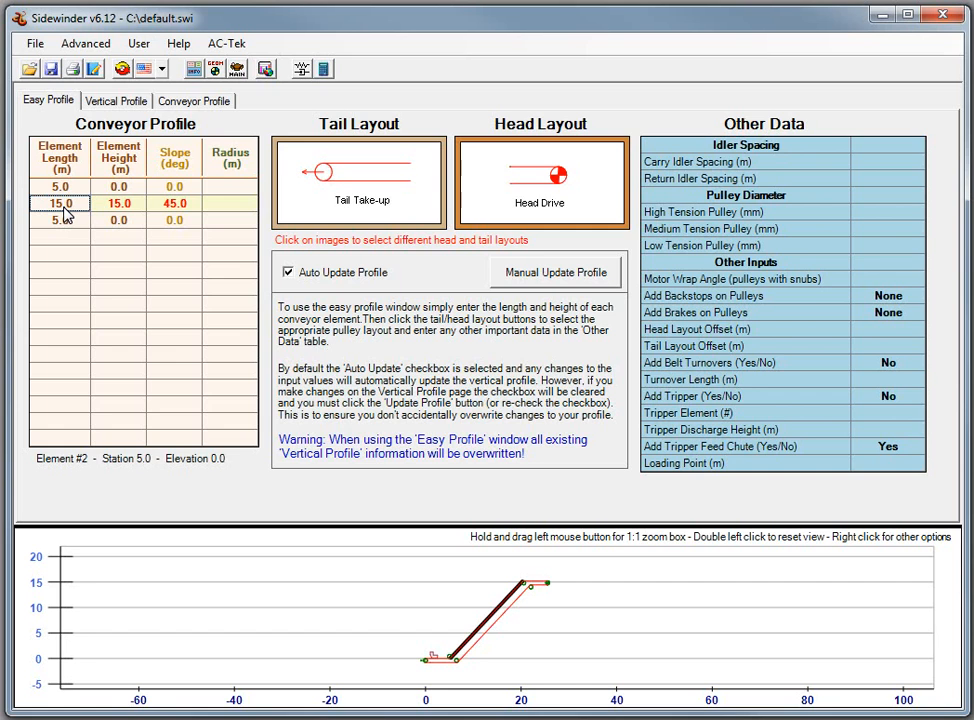
key("Right")
key("Down")
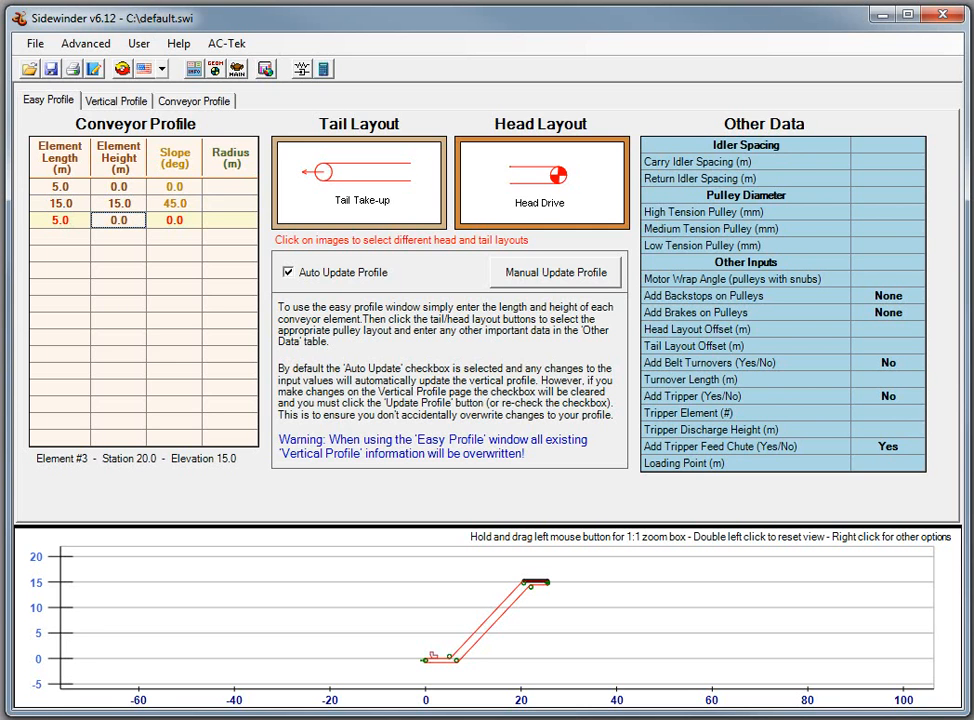
left_click(237, 68)
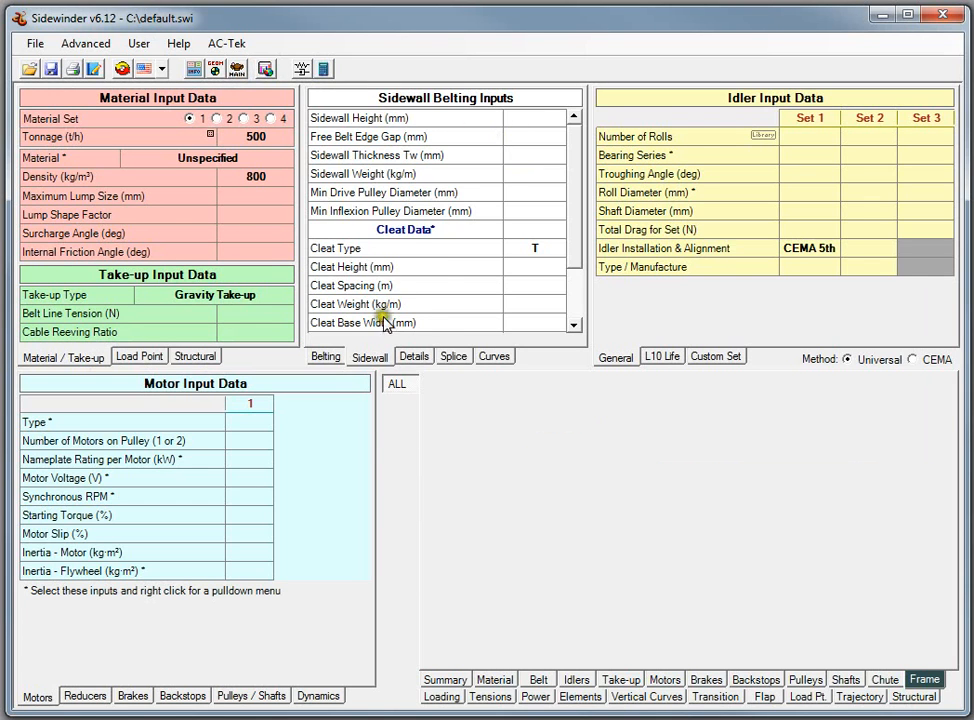
left_click(325, 356)
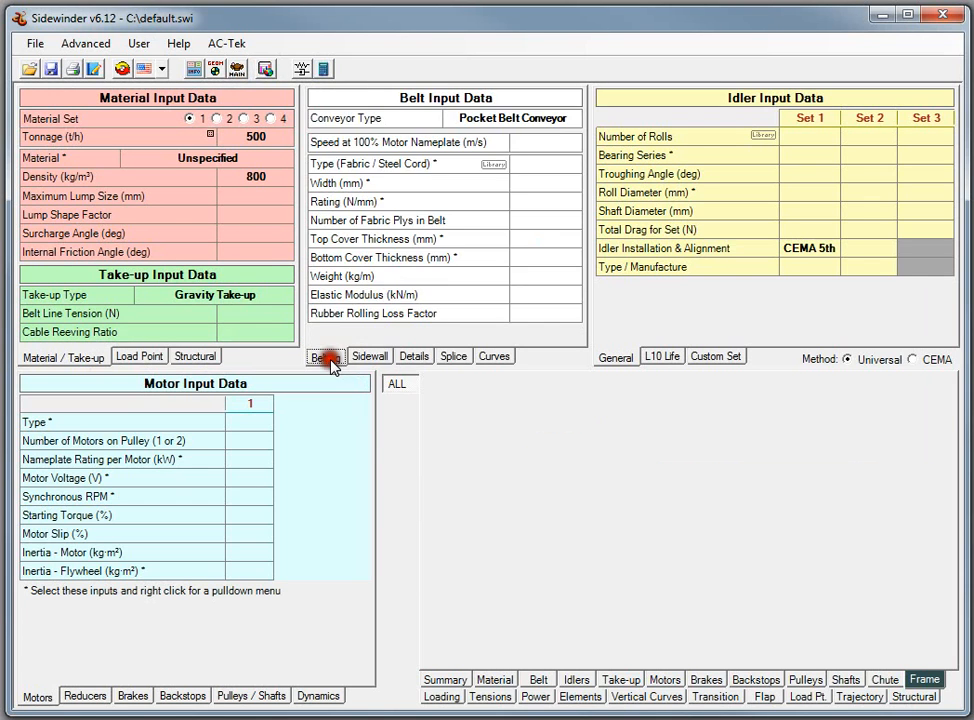
left_click(215, 70)
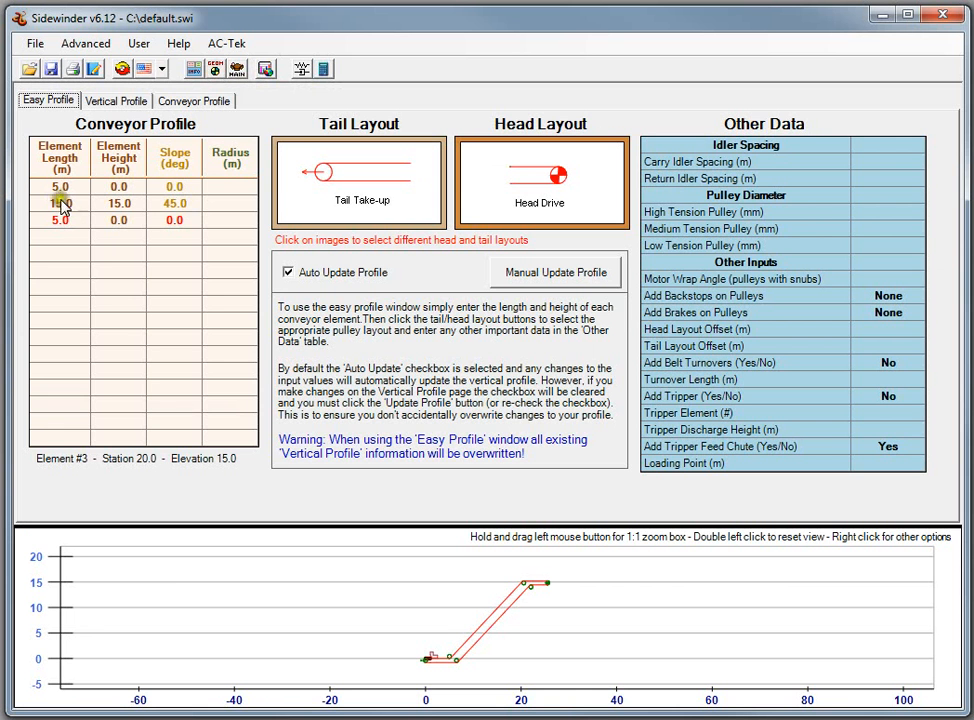
left_click(118, 205)
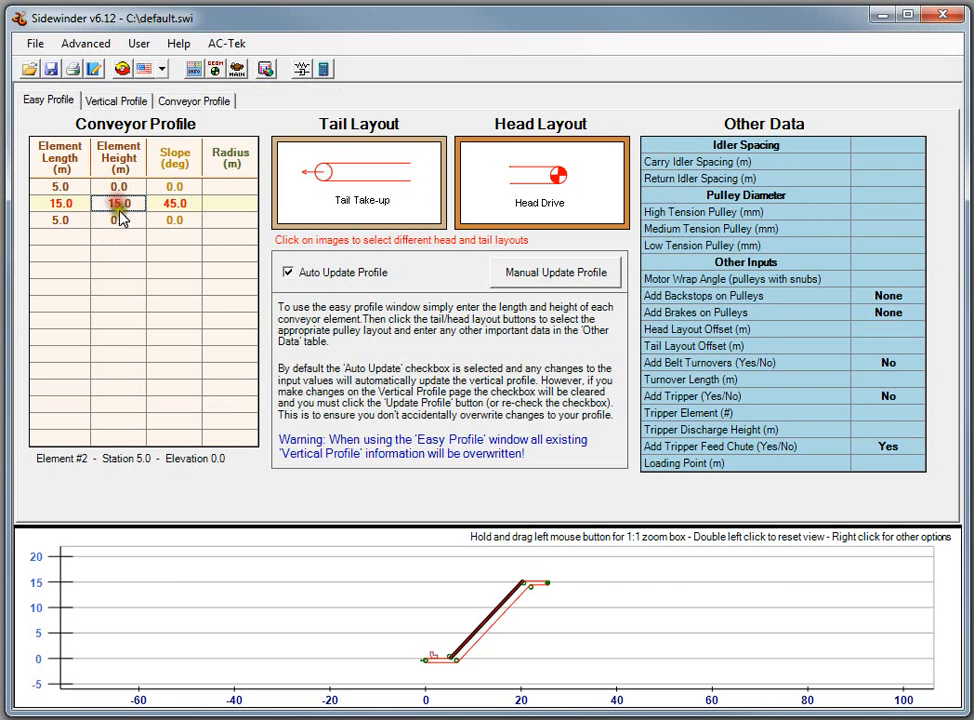
Step: Examine the type IDs of the bend pulleys and motor pulley in the vertical profile against their locations in the plot
left_click(118, 102)
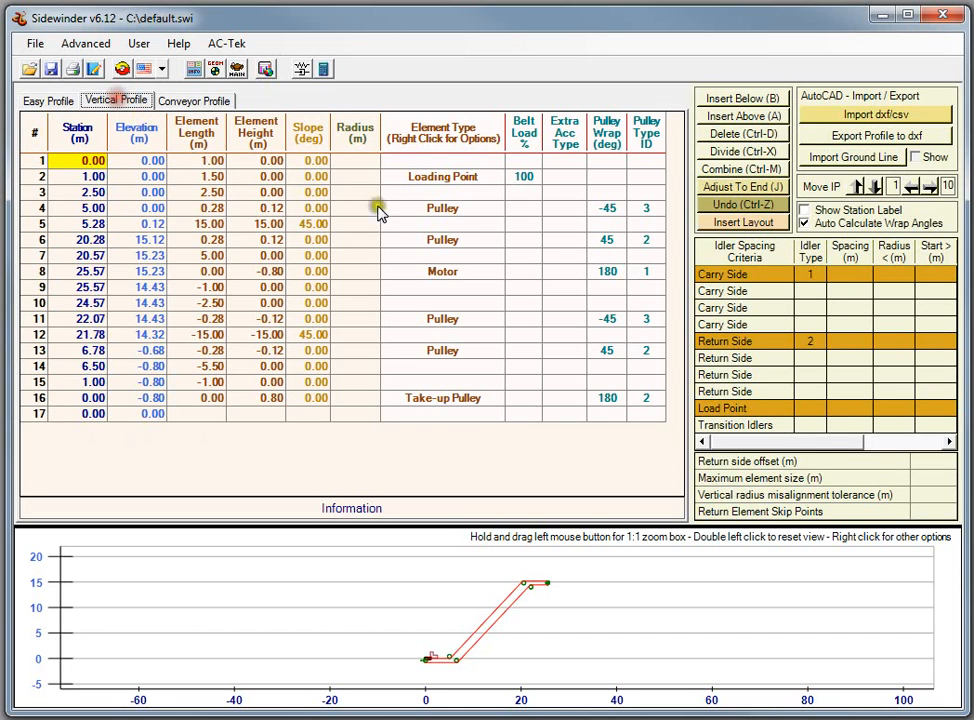
left_click(646, 208)
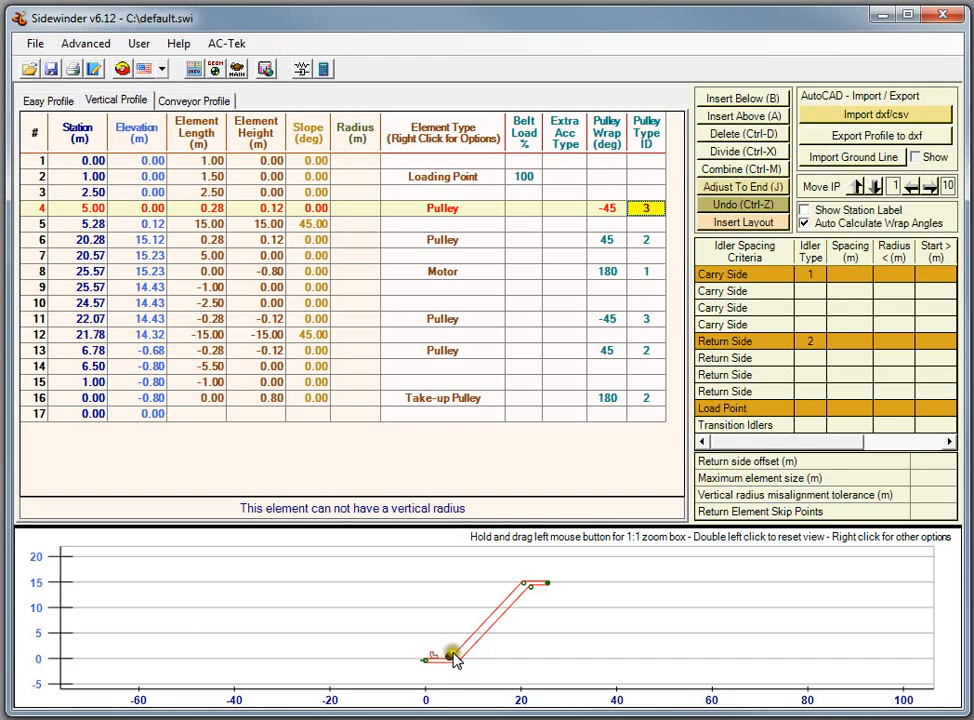
left_click(635, 243)
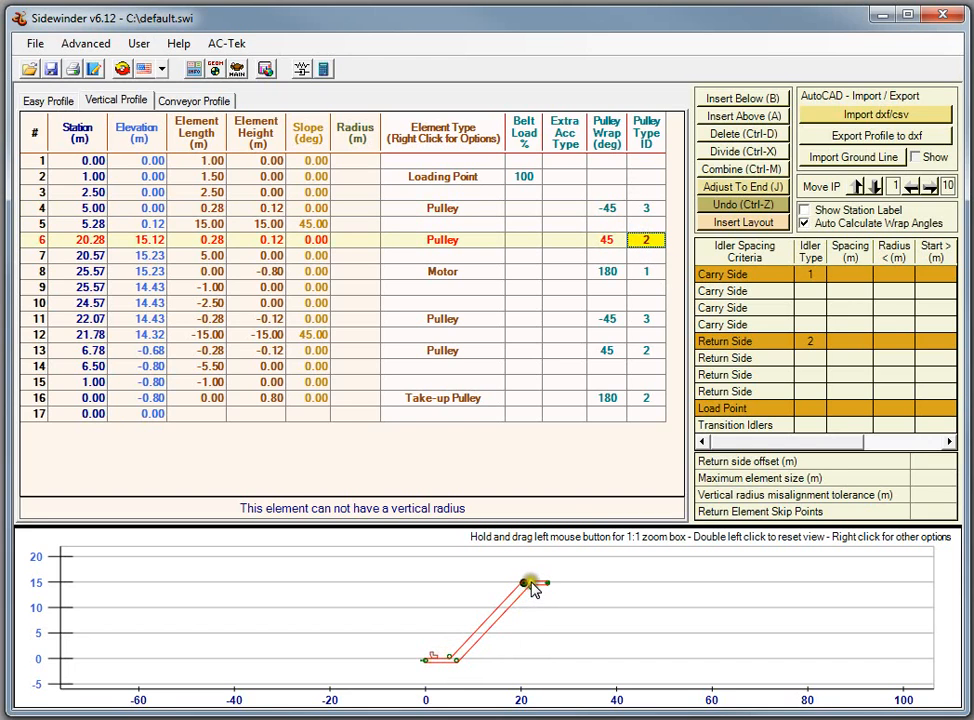
left_click(644, 273)
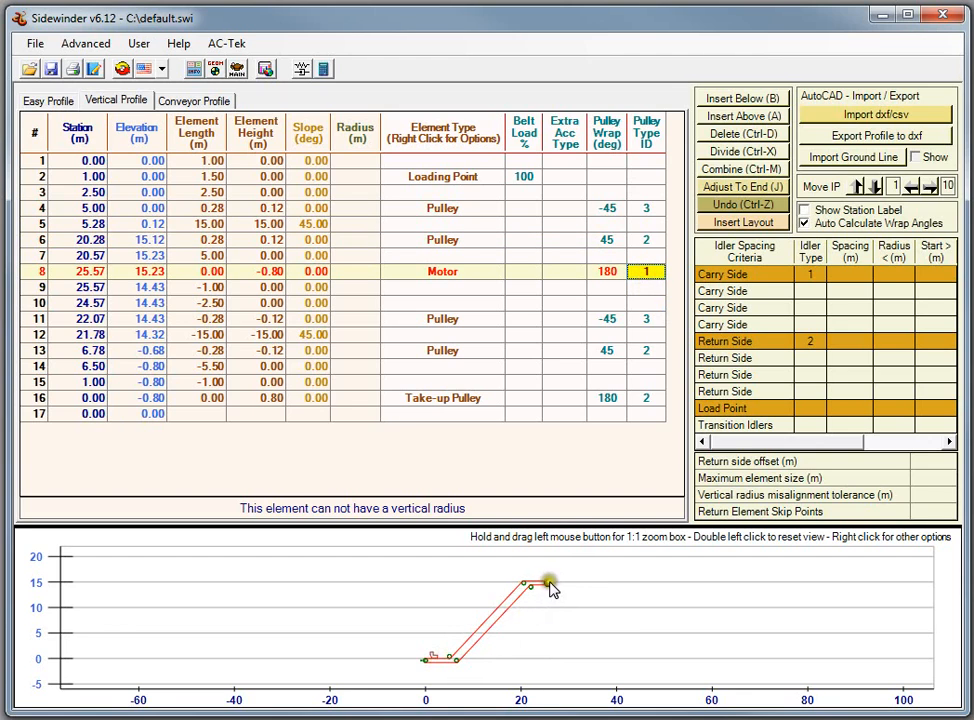
left_click(638, 320)
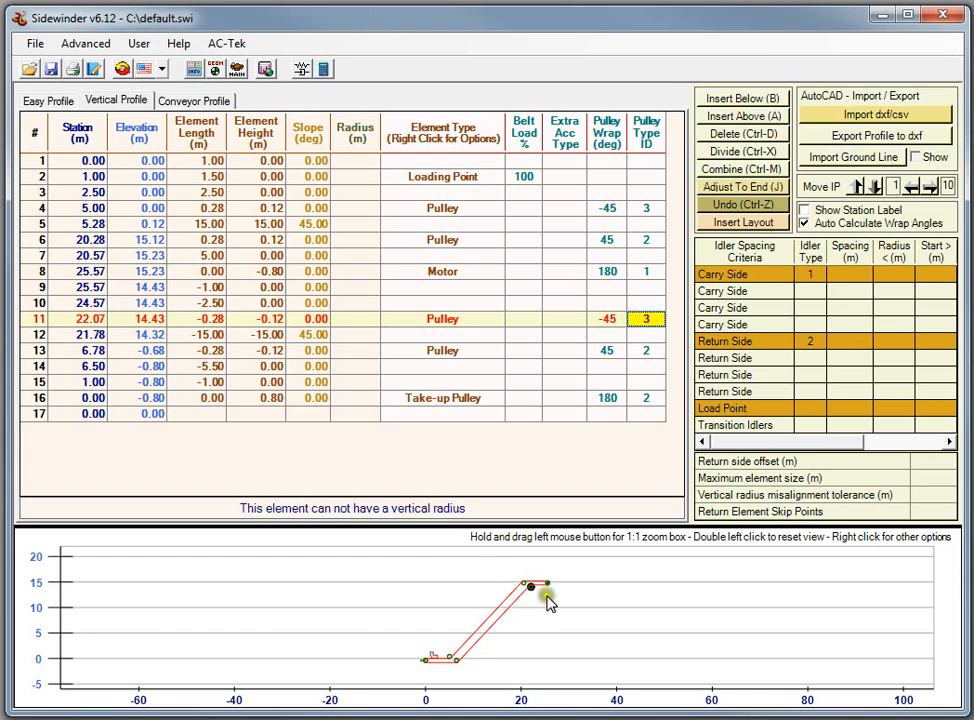
left_click(636, 351)
Step: Set the pulley type ID of the take-up pulley in the vertical profile to 4
left_click(642, 399)
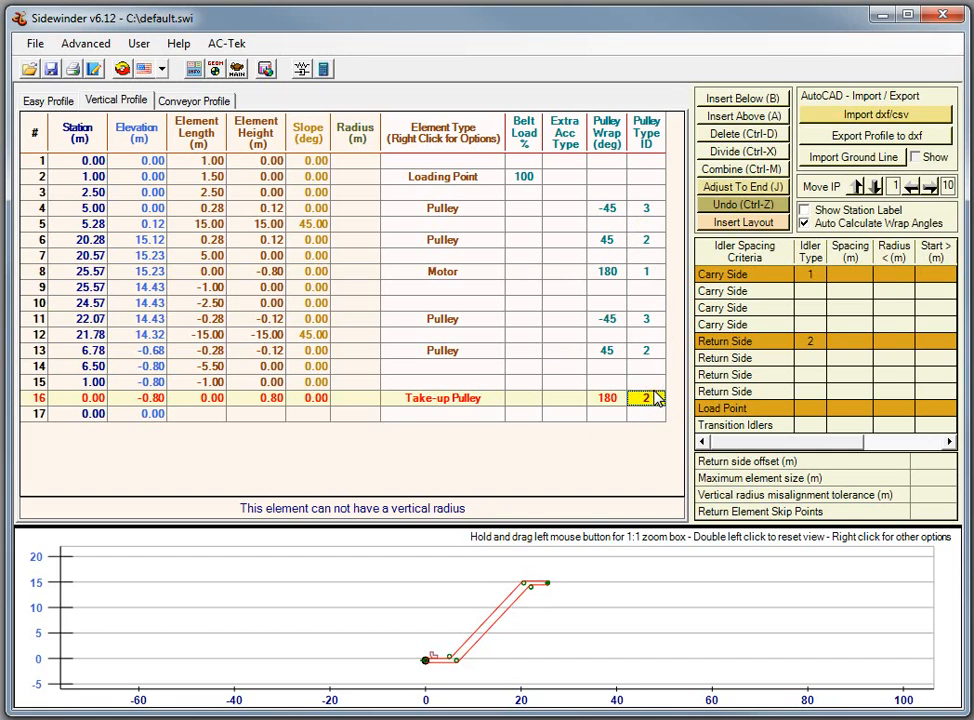
type("4")
left_click(648, 386)
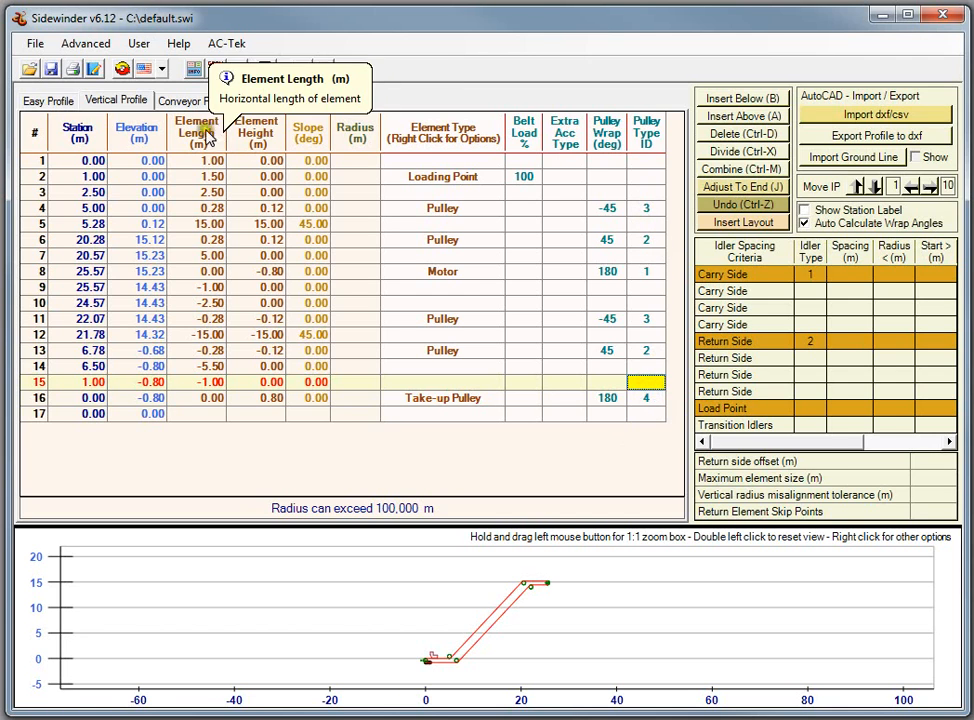
Step: Re-enable automatic profile updating, accept overwriting the current vertical profile, and display the vertical profile table
left_click(48, 100)
left_click(355, 274)
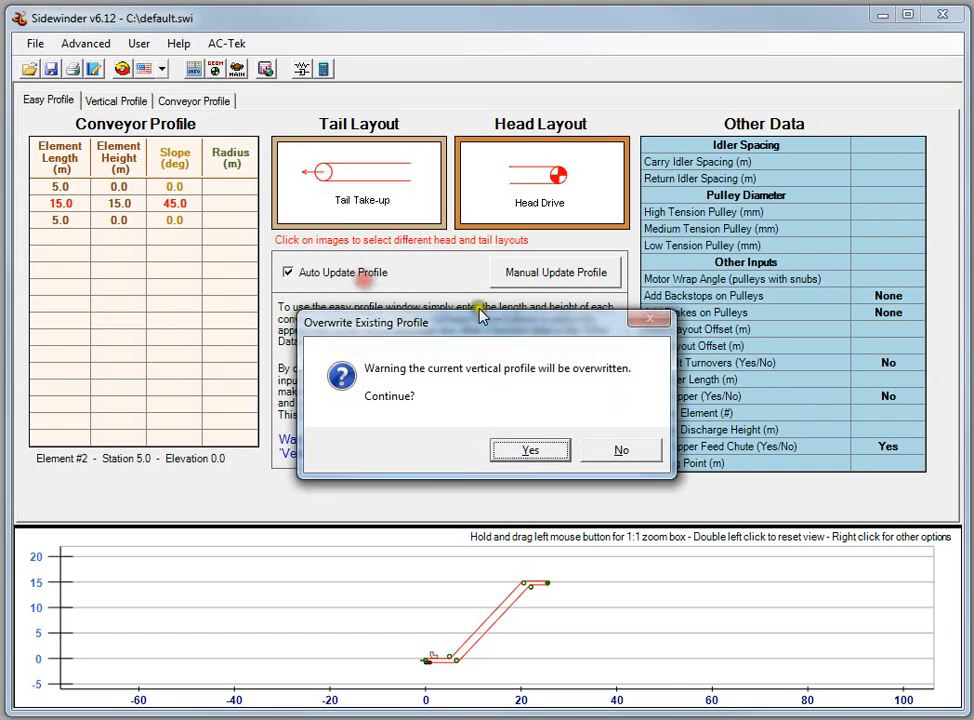
left_click(533, 452)
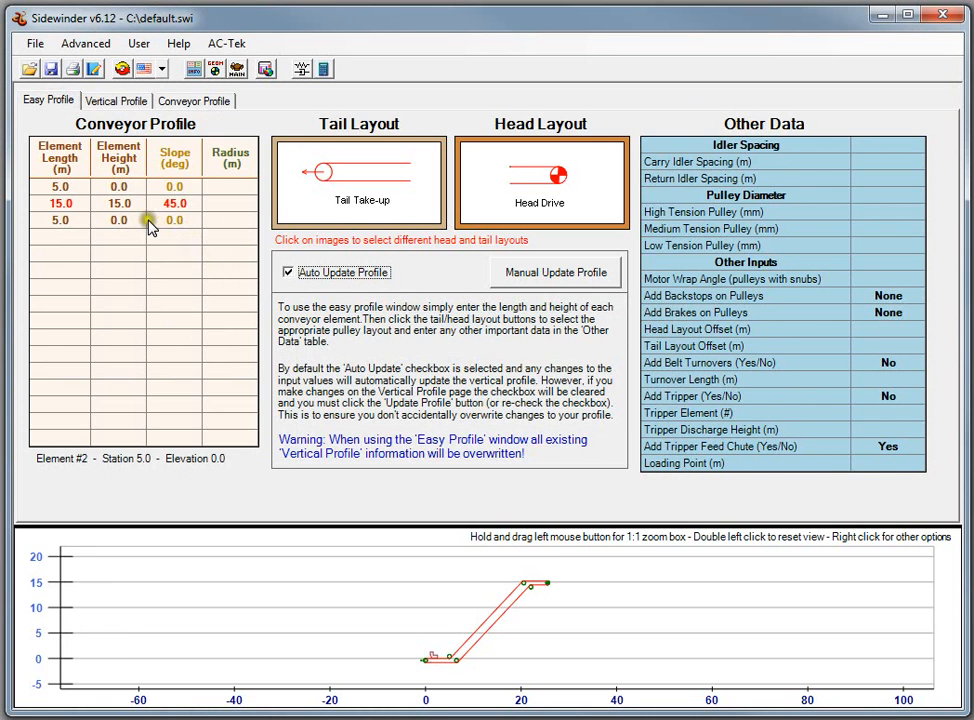
left_click(118, 106)
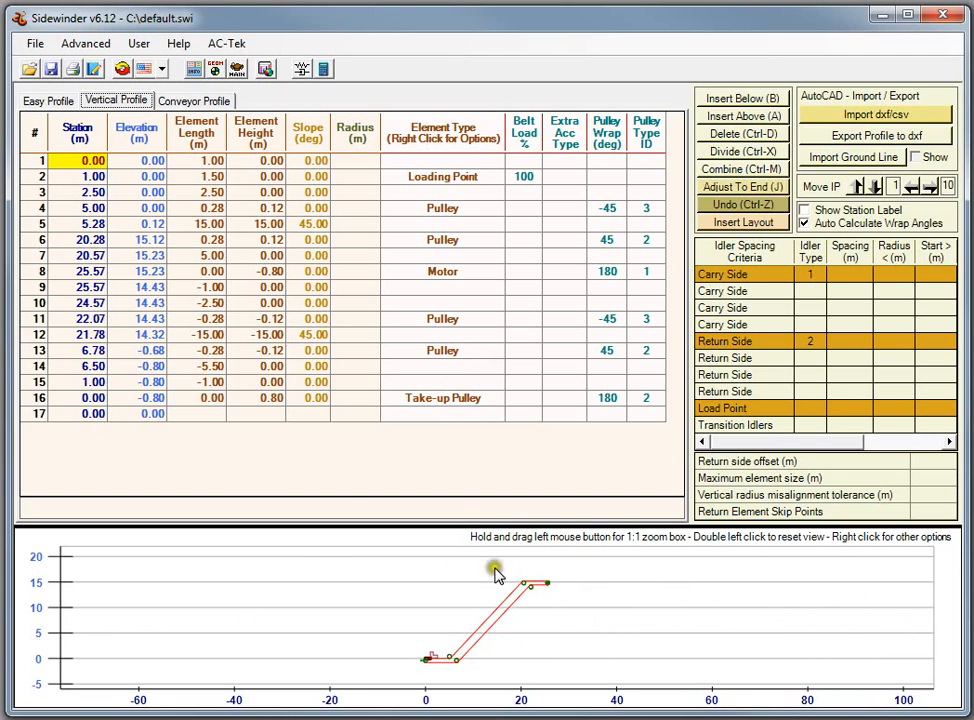
Step: Examine elements 7 to 14 of the vertical profile against their highlighted locations in the plot
left_click(334, 258)
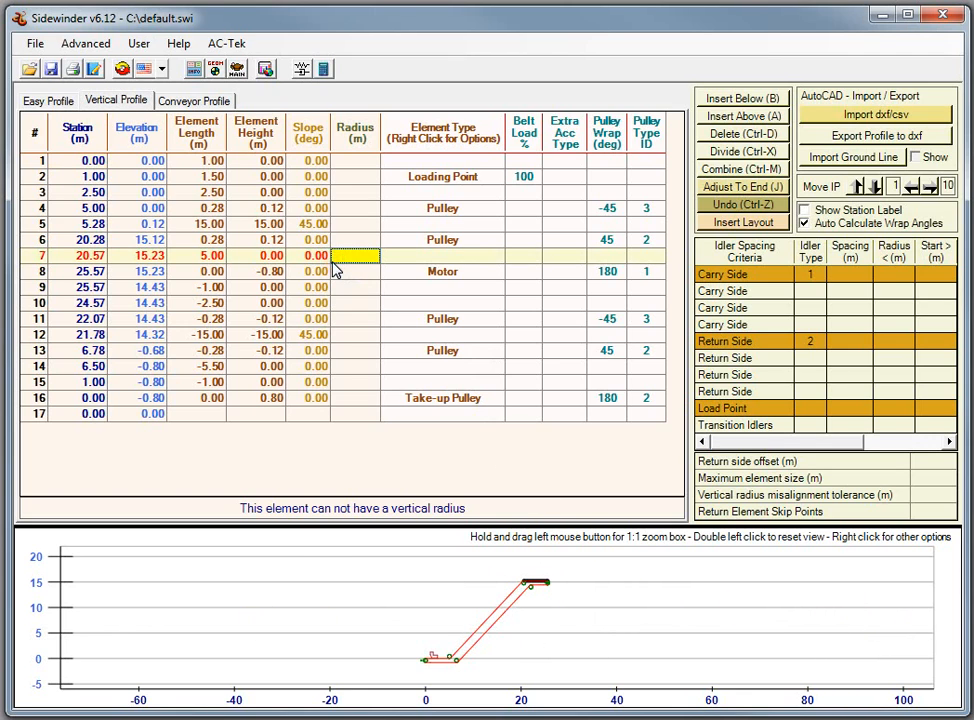
key("Down")
key("Down")
key("Down")
key("Down")
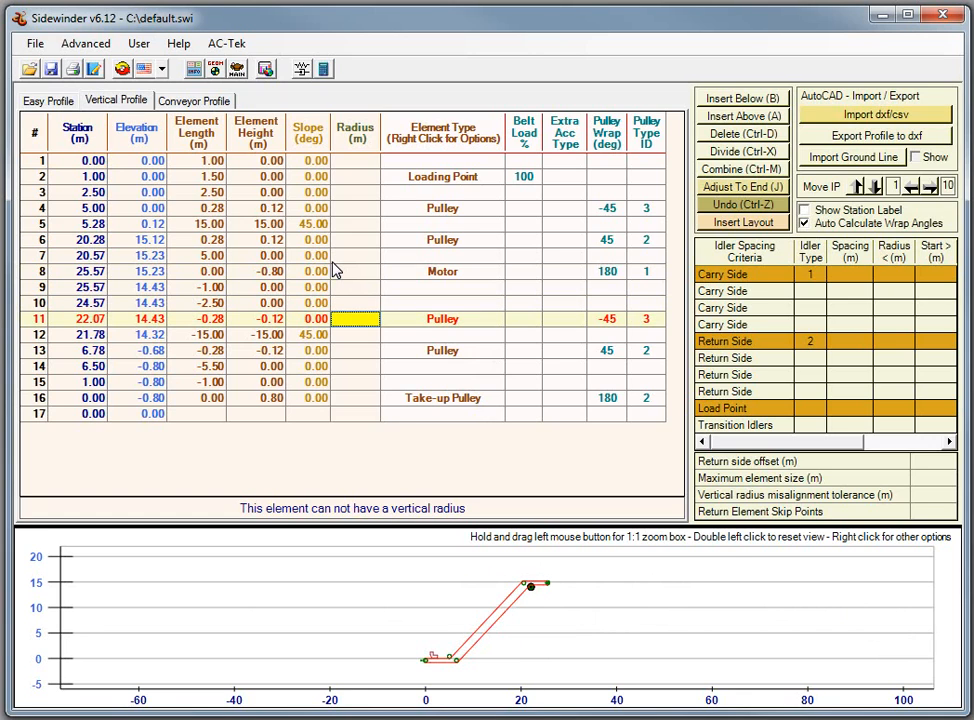
key("Down")
key("Down")
key("Down")
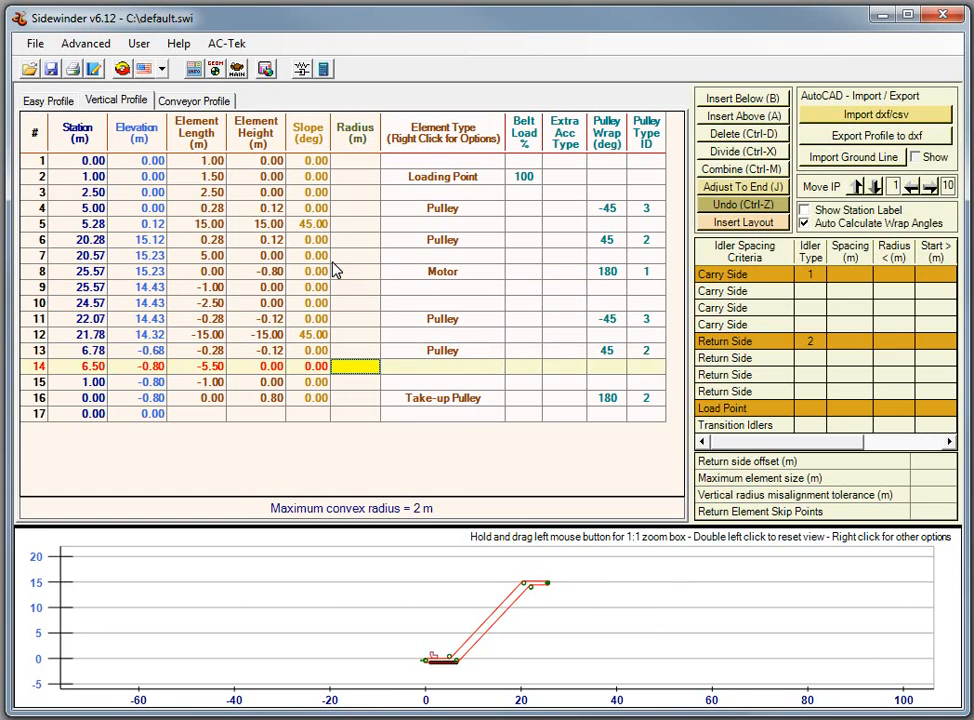
key("Up")
key("Up")
key("Up")
key("Up")
key("Up")
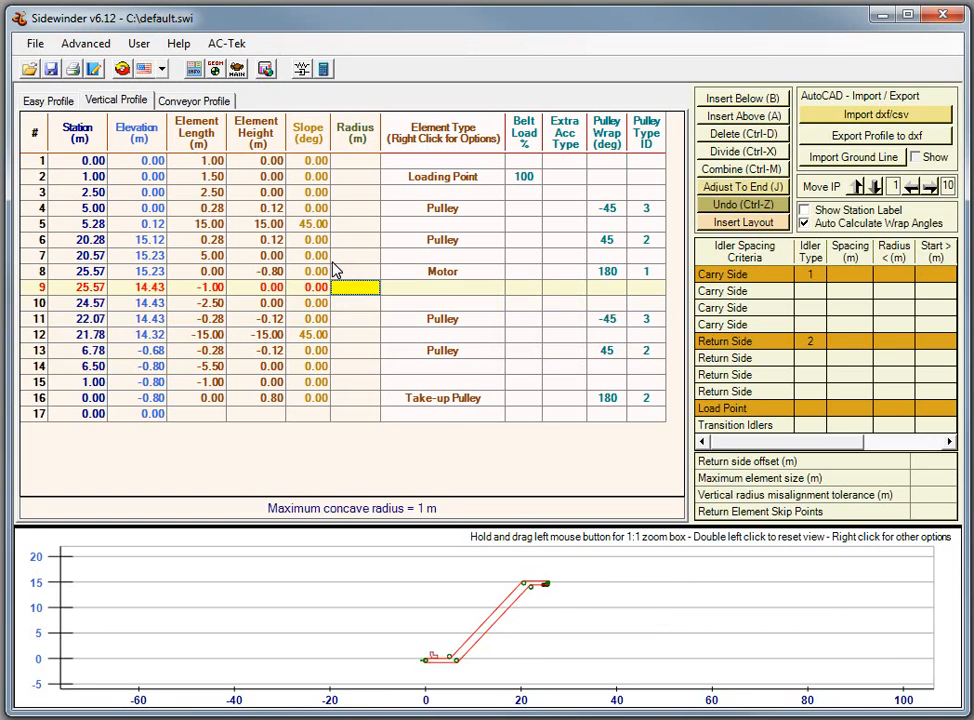
key("Down")
key("Down")
key("Down")
key("Down")
key("Down")
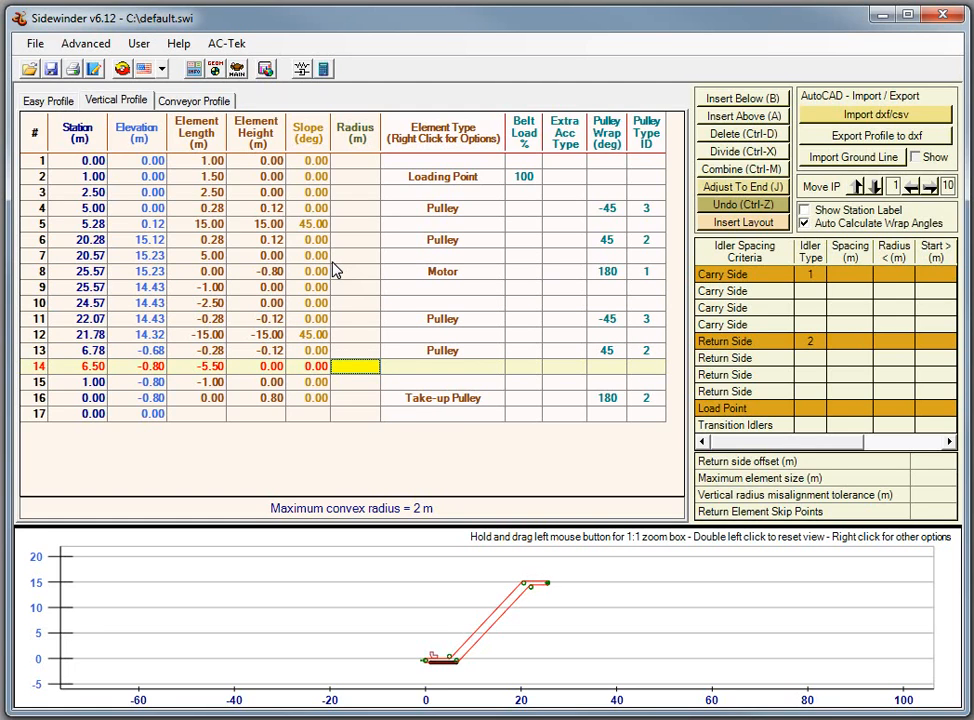
Step: Try a length of 15 m for the third element of the easy profile
left_click(34, 99)
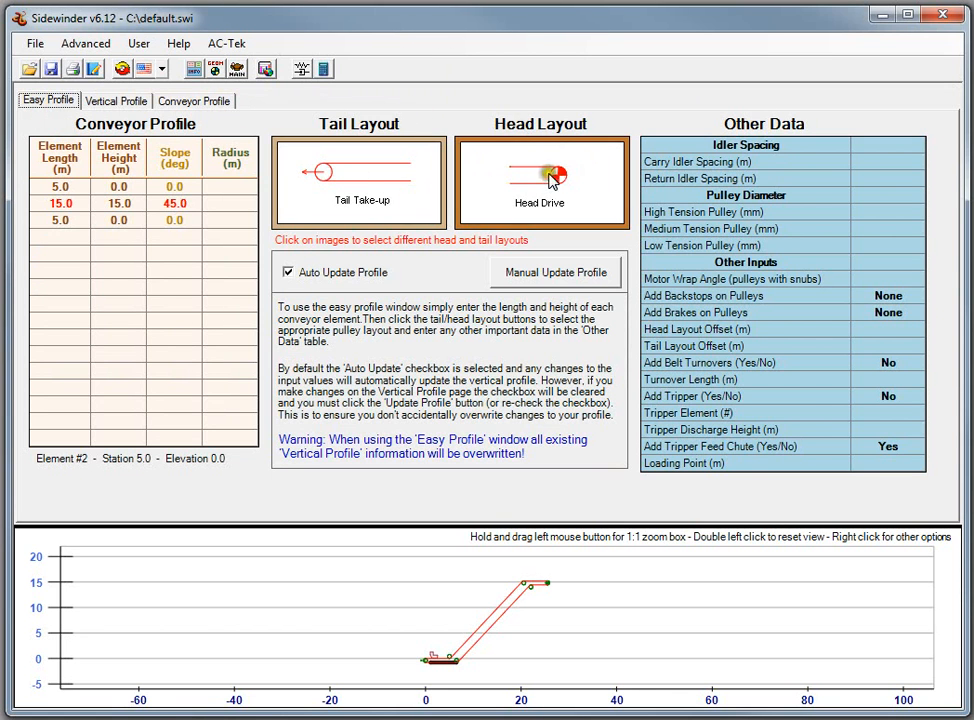
left_click(55, 222)
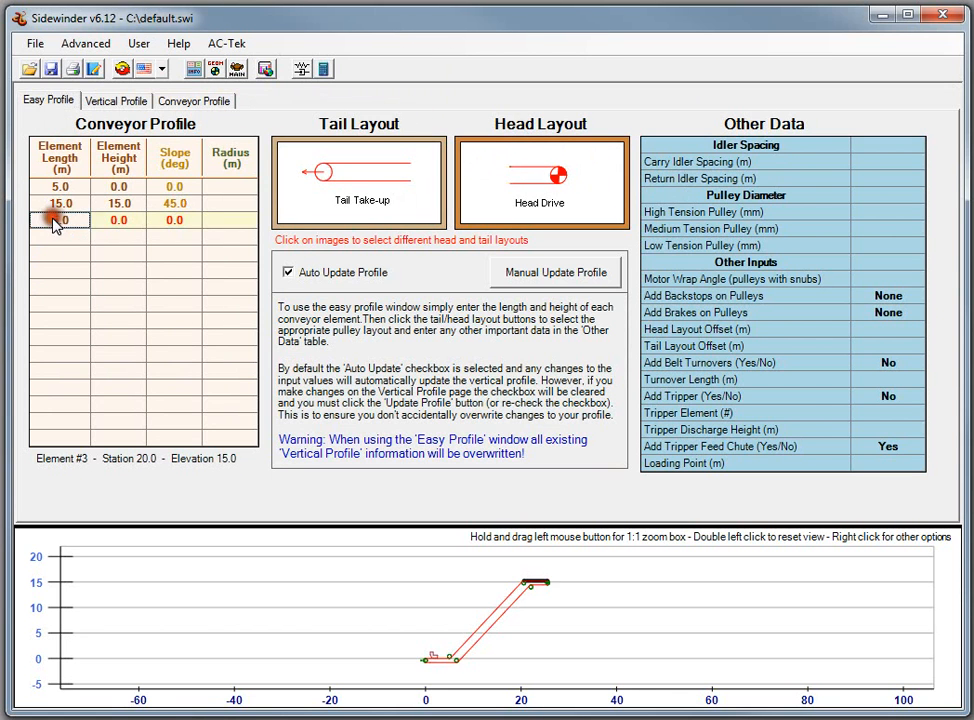
key("Return")
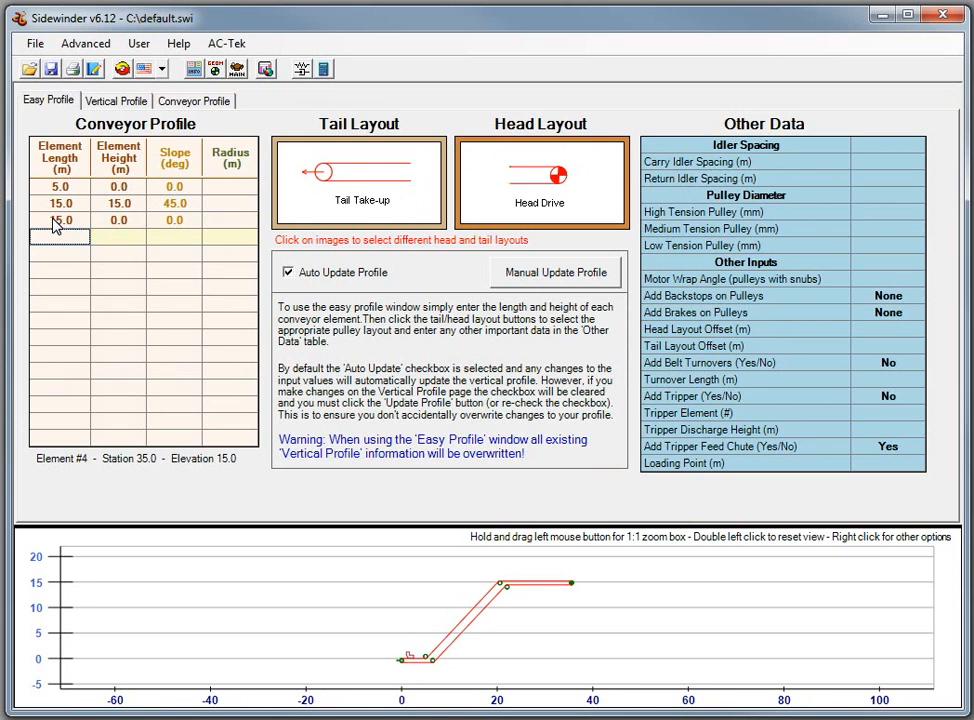
Step: Try the Head Drive & Vertical Take-up head layout together with the Tail Pulley tail layout
left_click(470, 188)
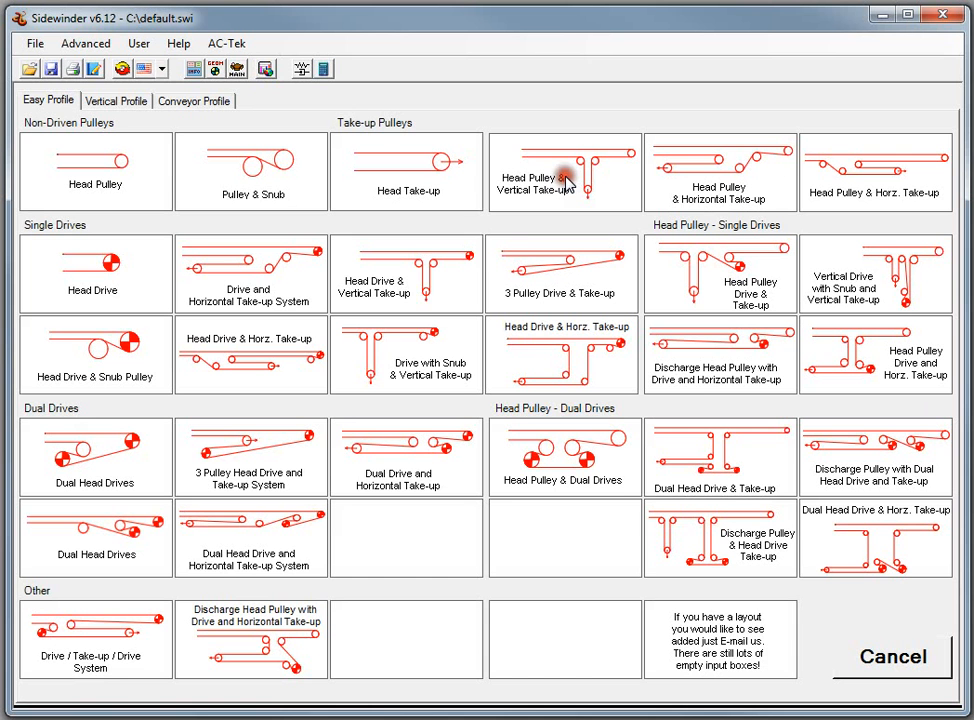
left_click(428, 288)
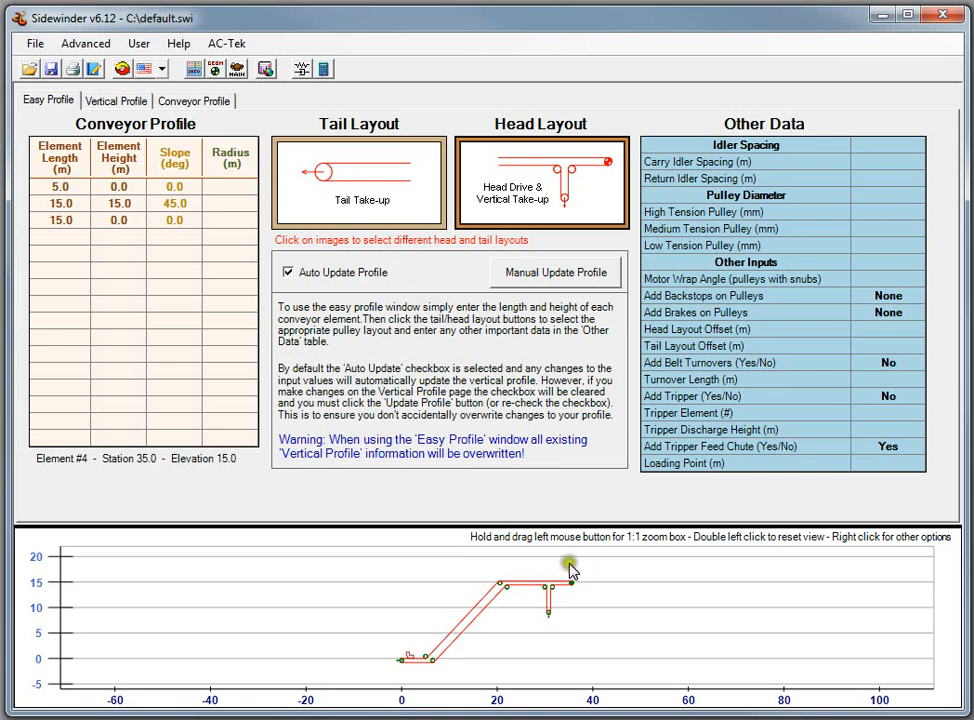
left_click(278, 155)
left_click(120, 194)
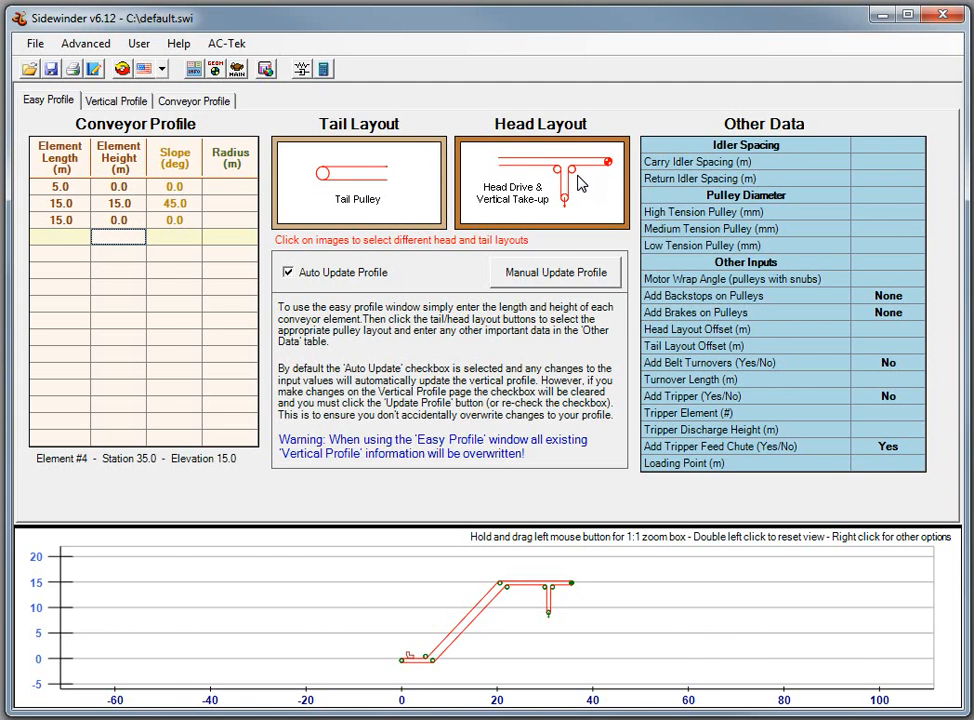
Step: Restore the Tail Take-up tail layout and the Head Drive head layout
left_click(341, 196)
left_click(341, 196)
left_click(522, 188)
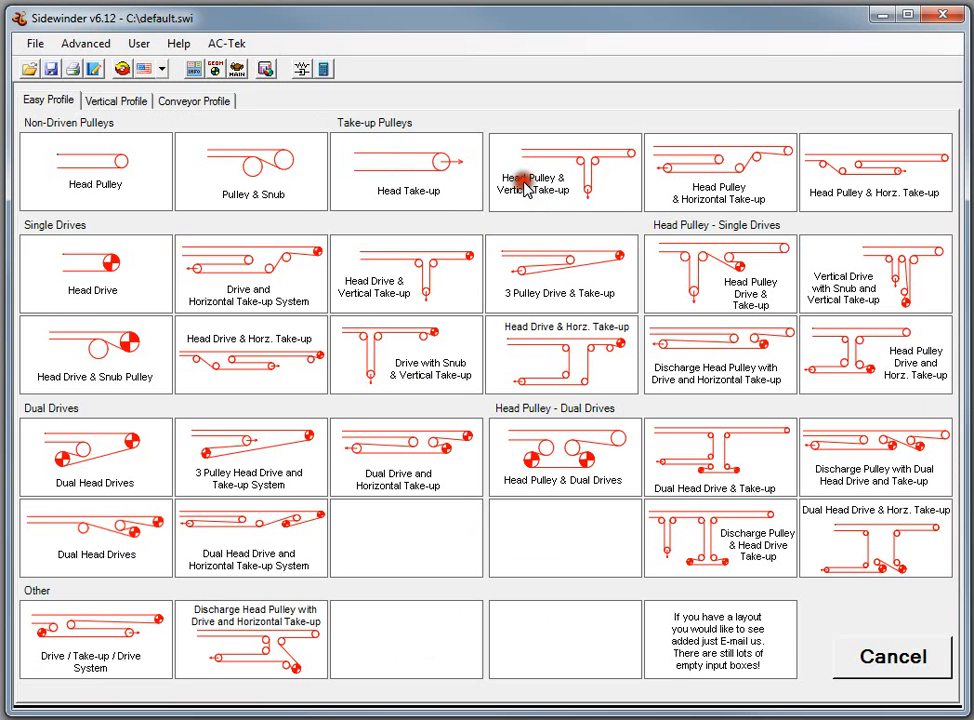
left_click(85, 270)
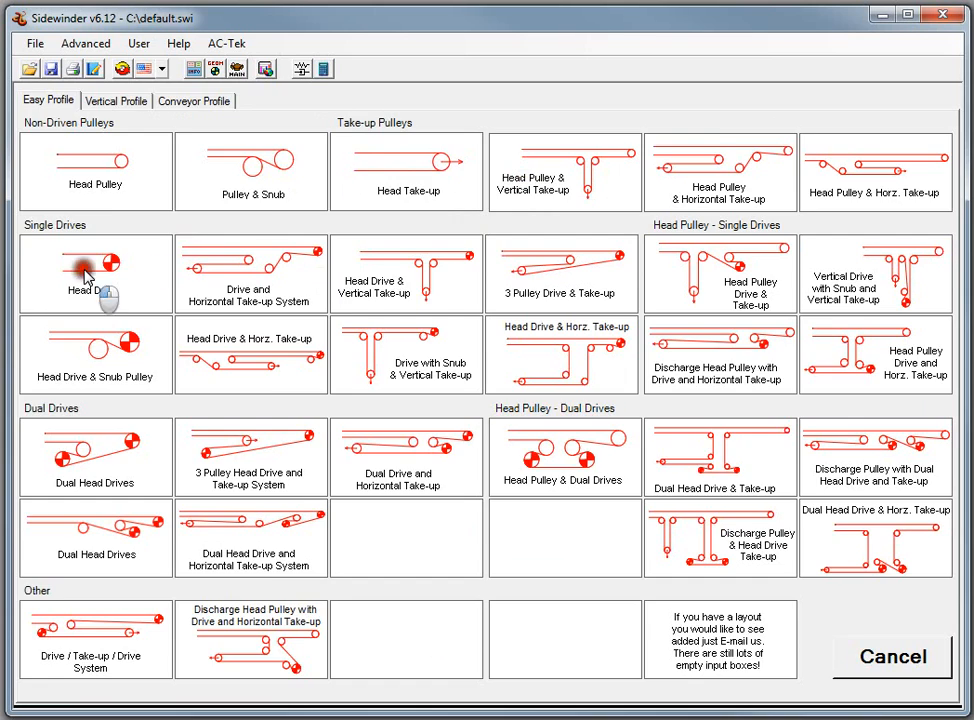
Step: Return the length of the third profile element to 5 m
left_click(62, 220)
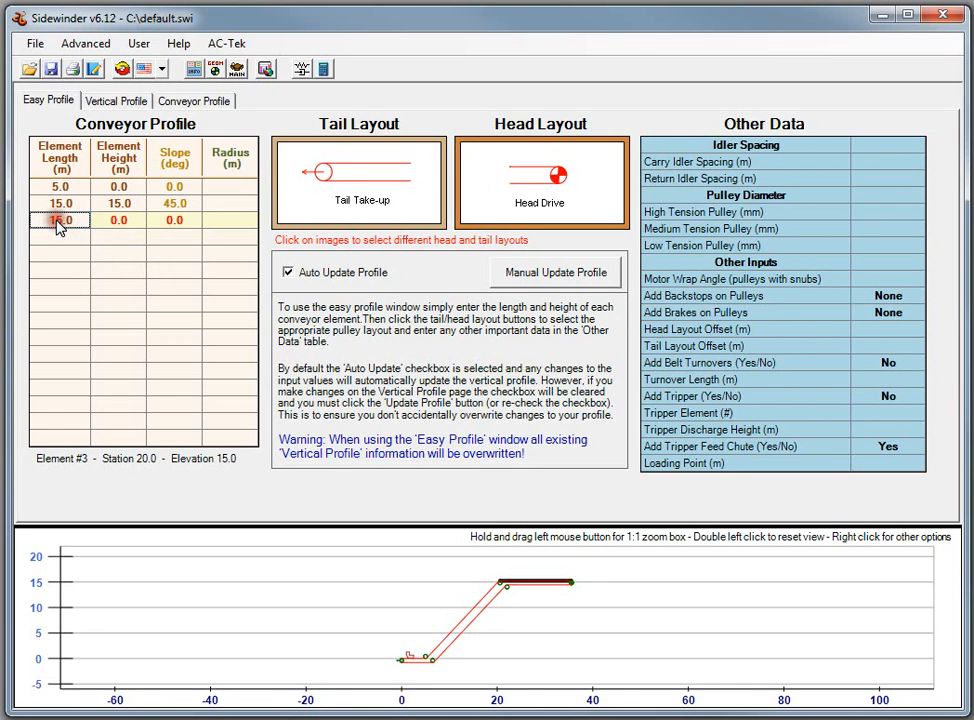
type("5")
key("Return")
Step: Set the height of the second profile element to 10 m
key("Up")
key("Up")
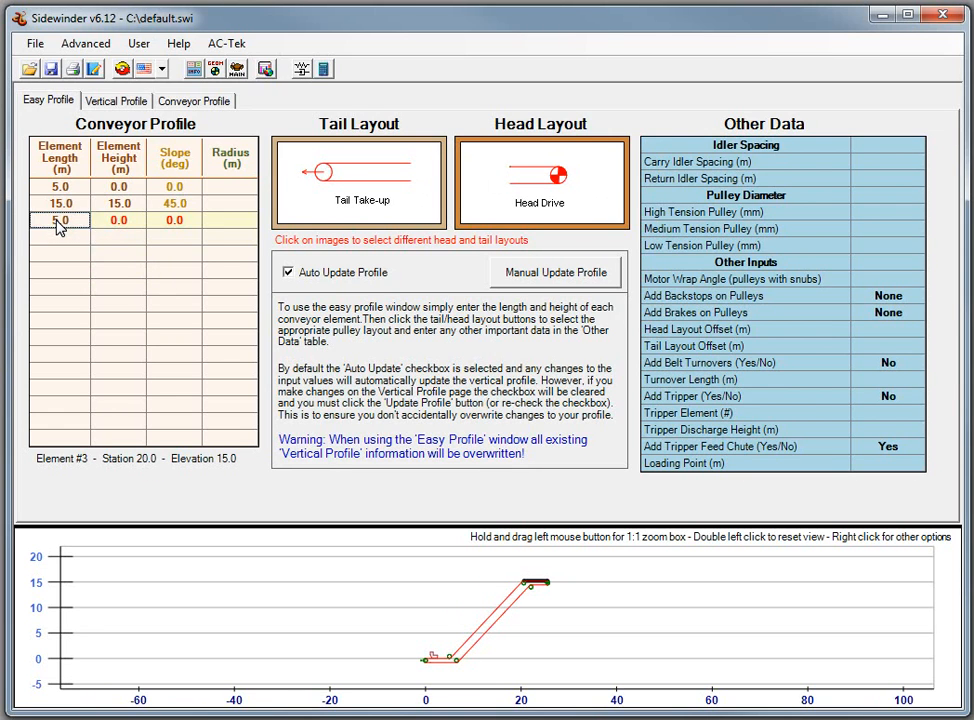
key("Right")
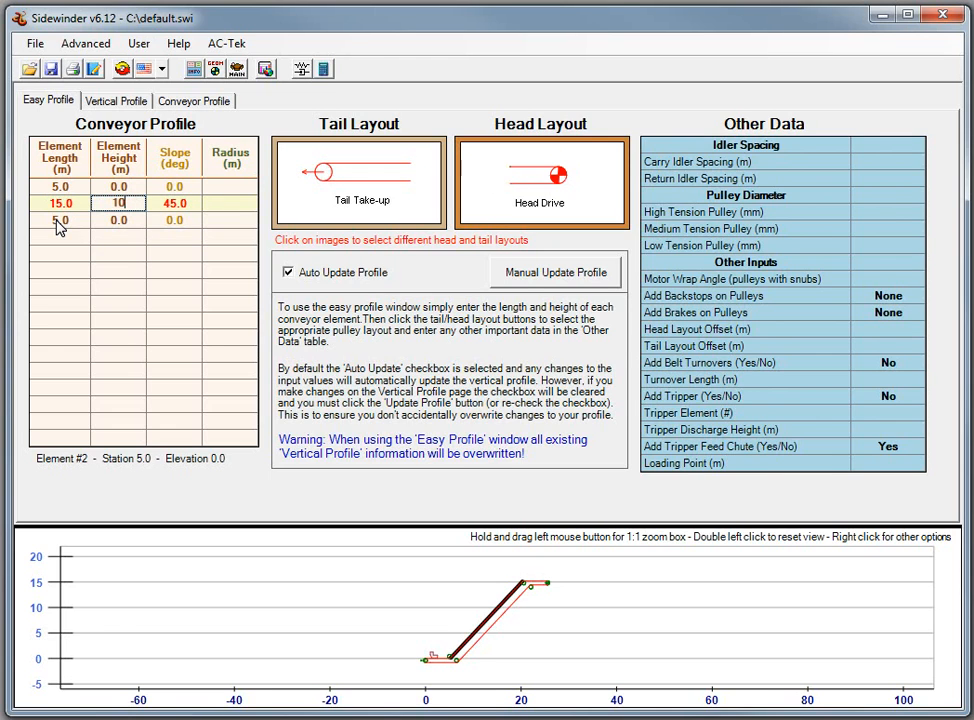
type("10")
key("Return")
key("Up")
key("Right")
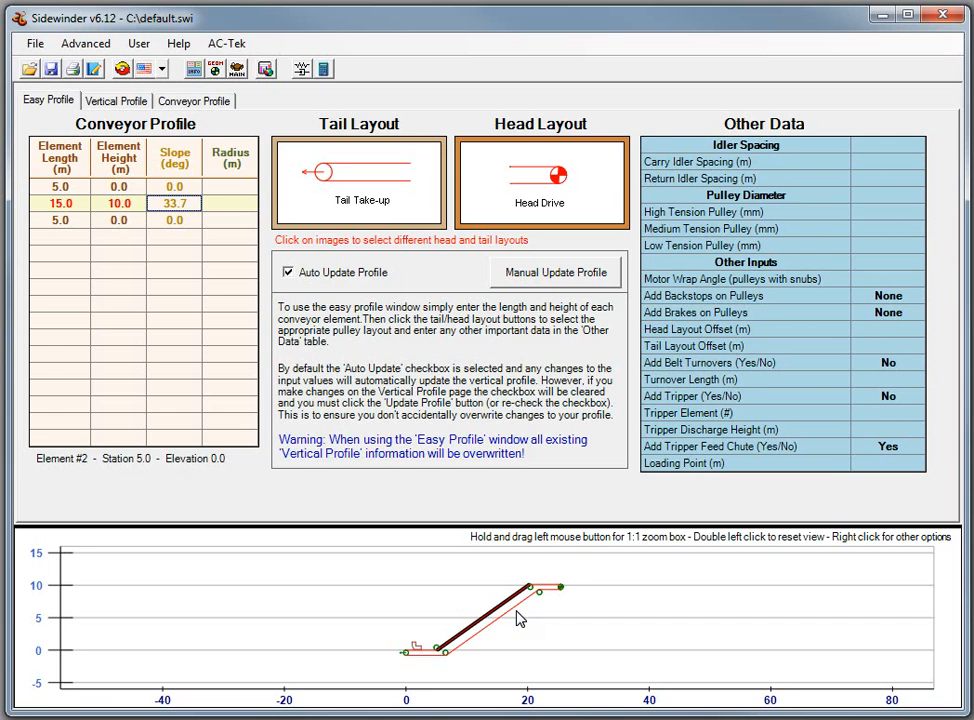
Step: Set the length of return-side element 10 in the vertical profile to -2 m
left_click(115, 100)
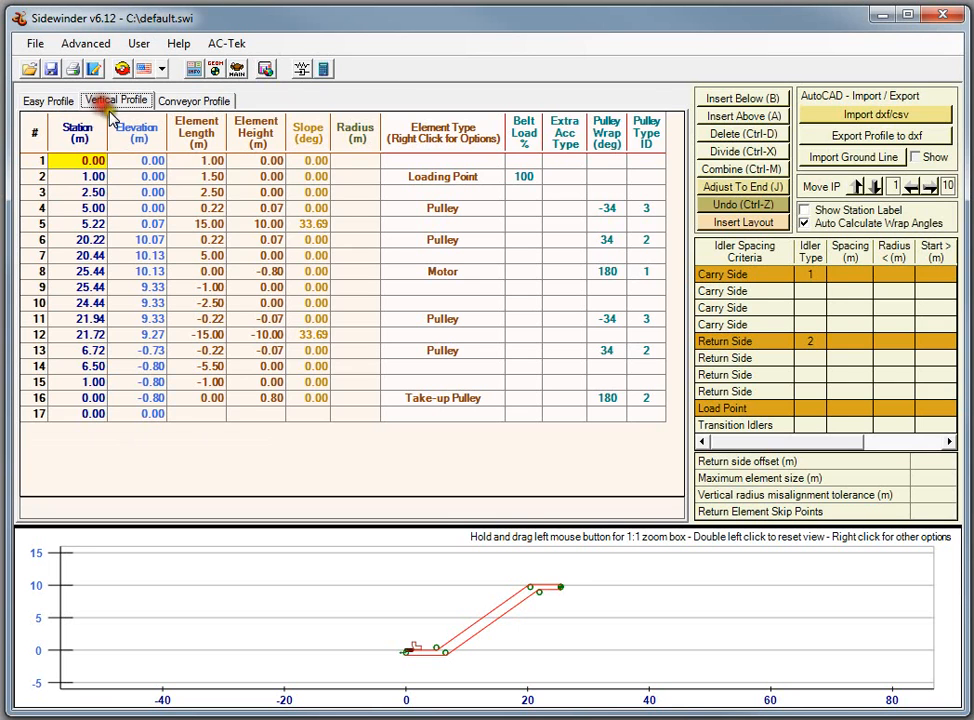
left_click(428, 368)
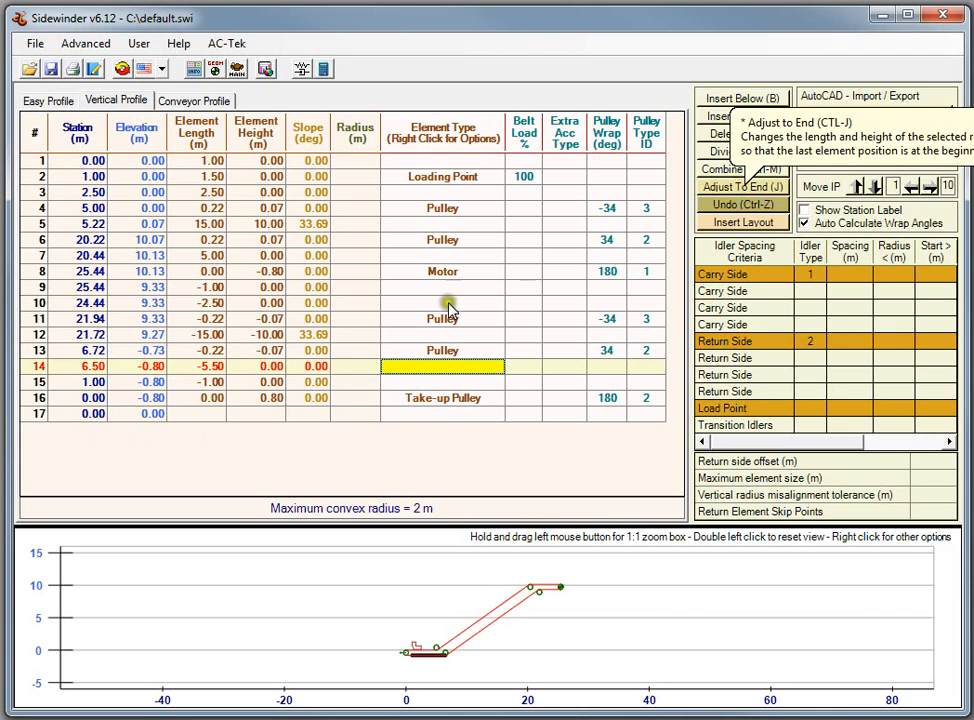
left_click(405, 335)
key("Up")
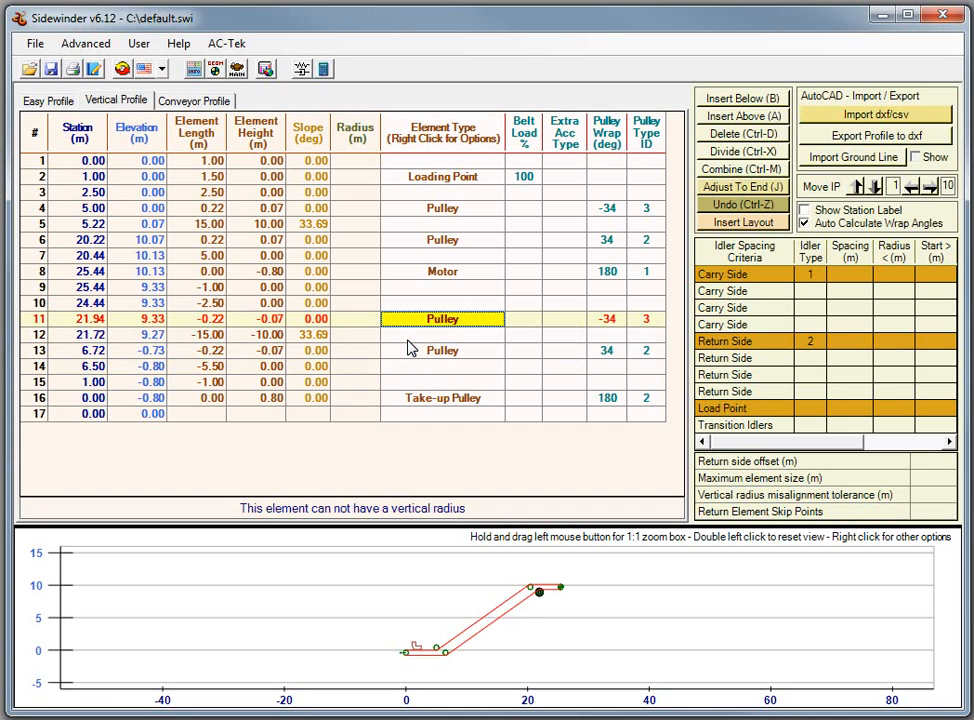
key("Up")
key("Left")
key("Left")
key("Left")
key("Left")
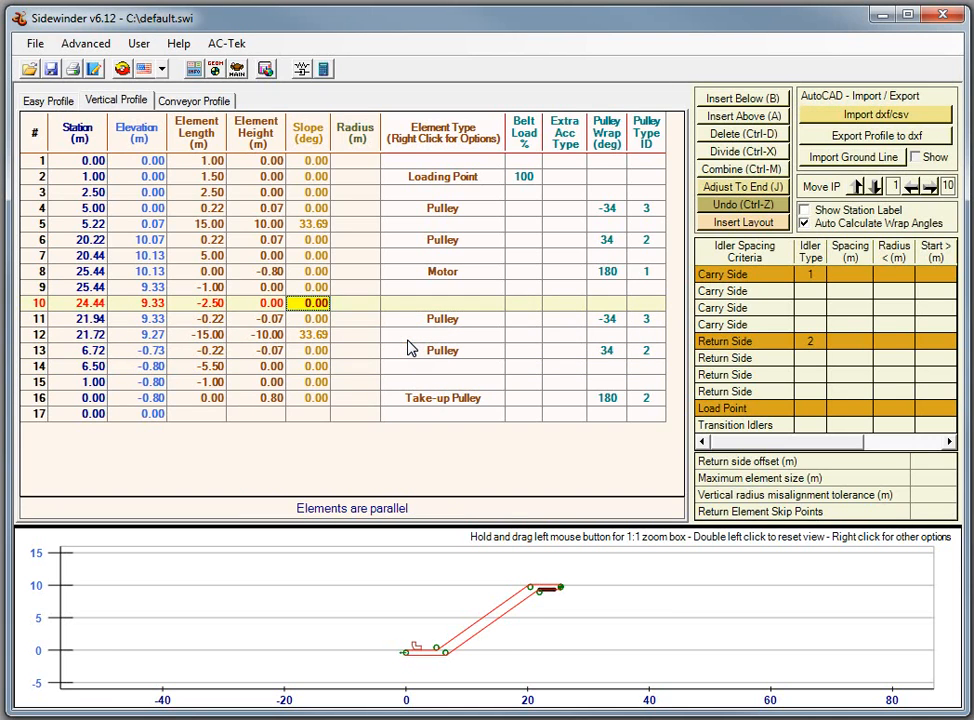
key("BackSpace")
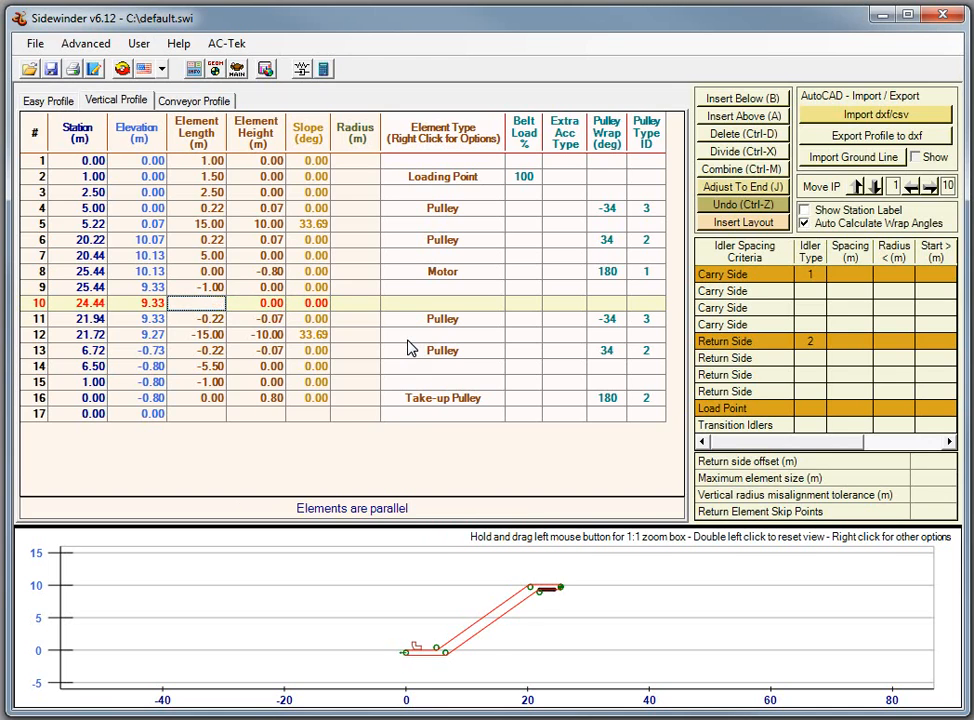
type("-2")
key("Down")
key("Down")
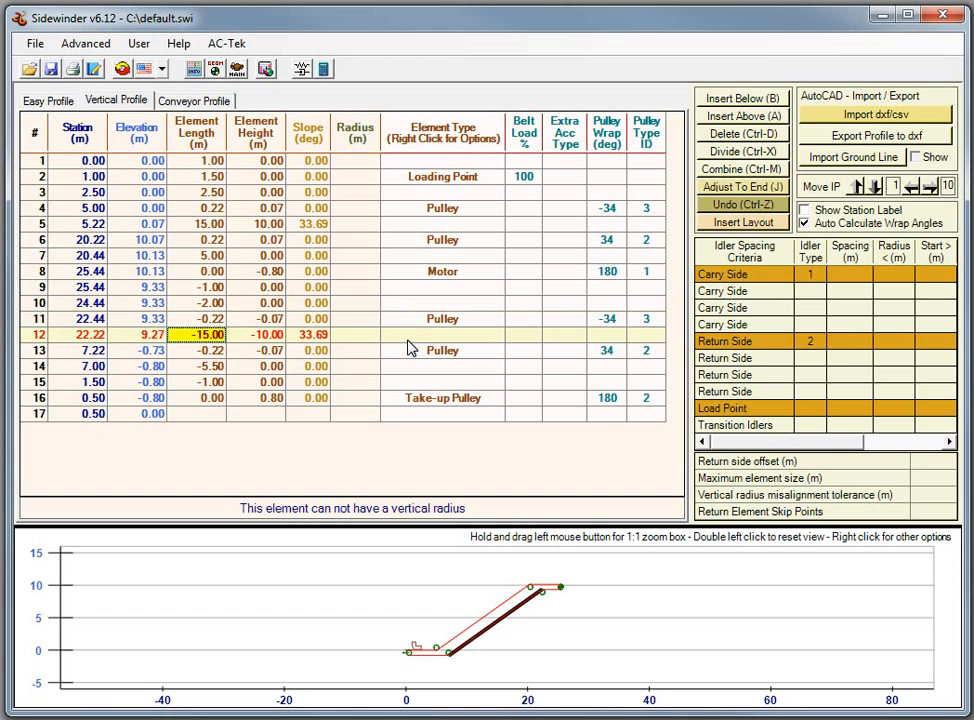
Step: Set the length of the inclined return element 12 to -12 m
key("Right")
key("Left")
key("BackSpace")
key("Return")
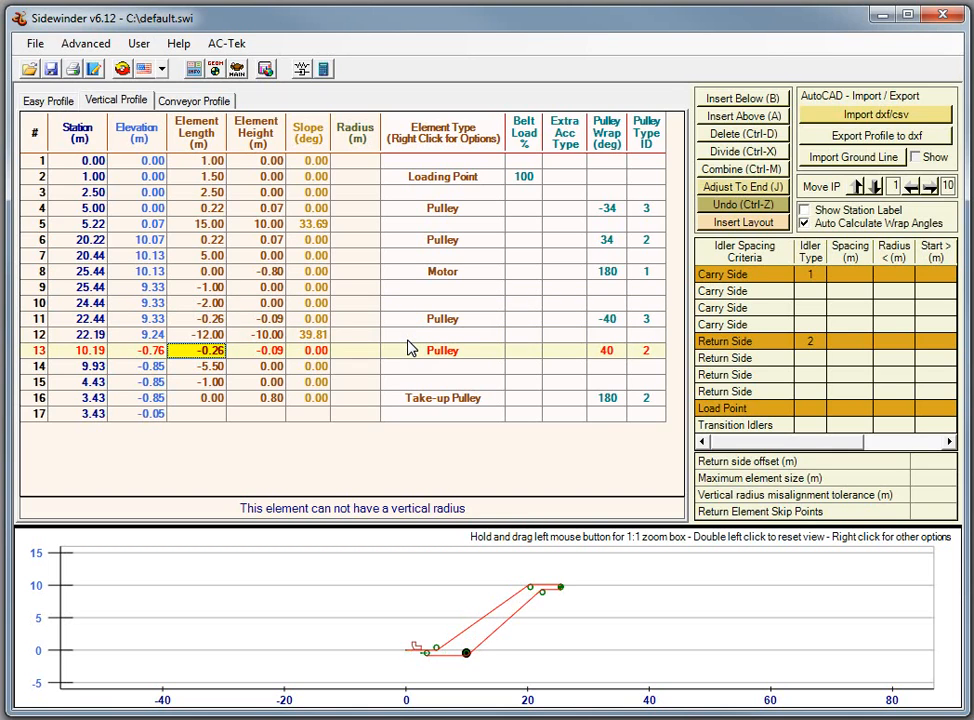
key("Up")
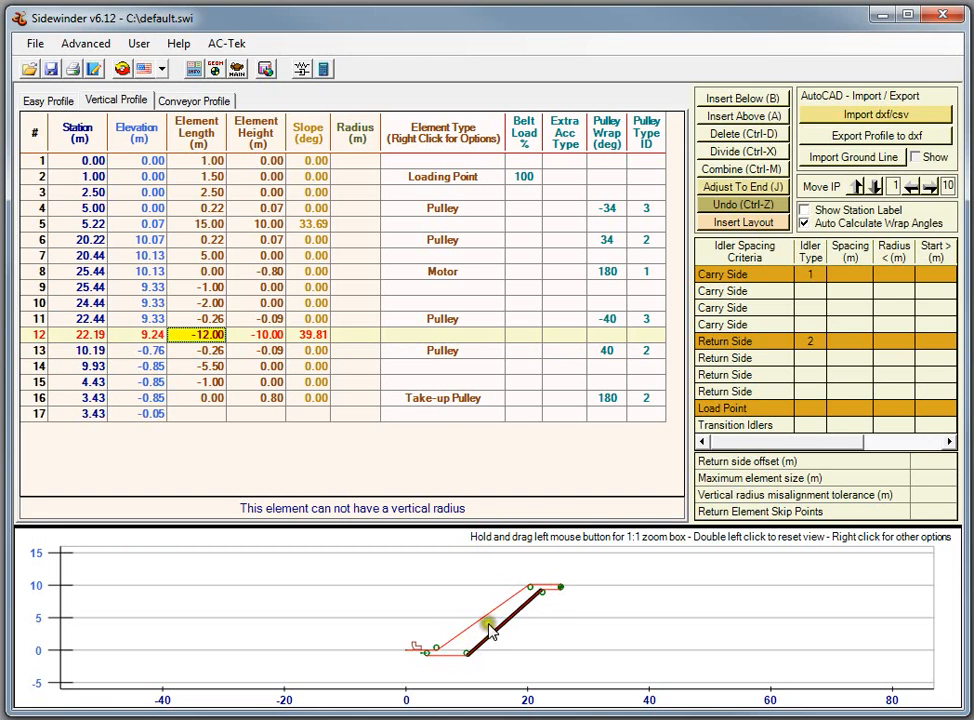
Step: Combine elements 14 and 15 of the vertical profile, ahead of the take-up pulley, into a single element
left_click(430, 368)
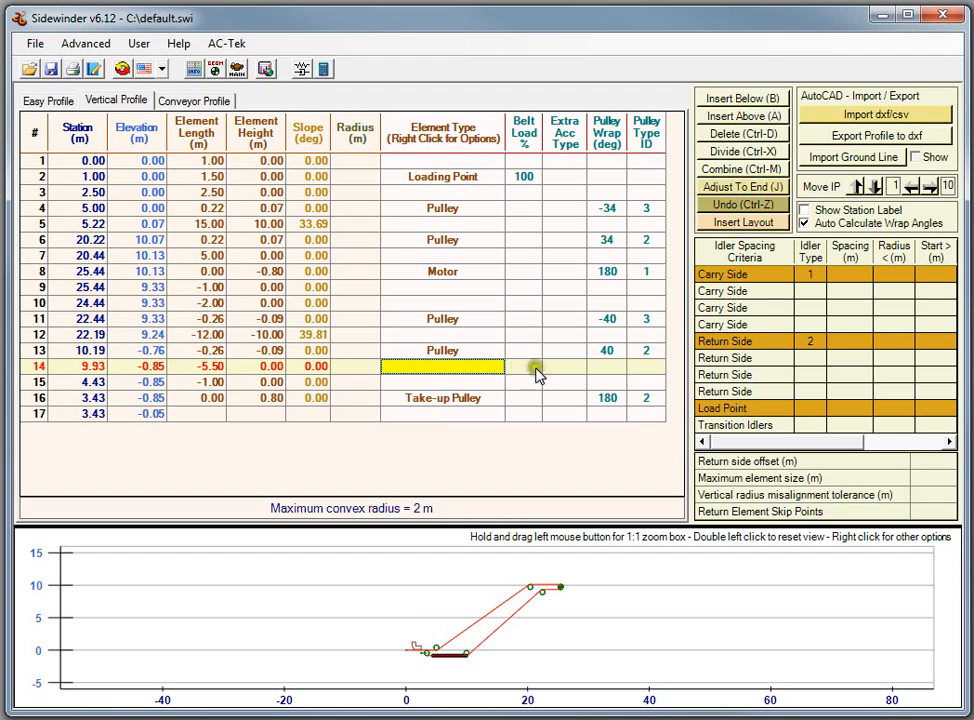
left_click(424, 383)
left_click(425, 366)
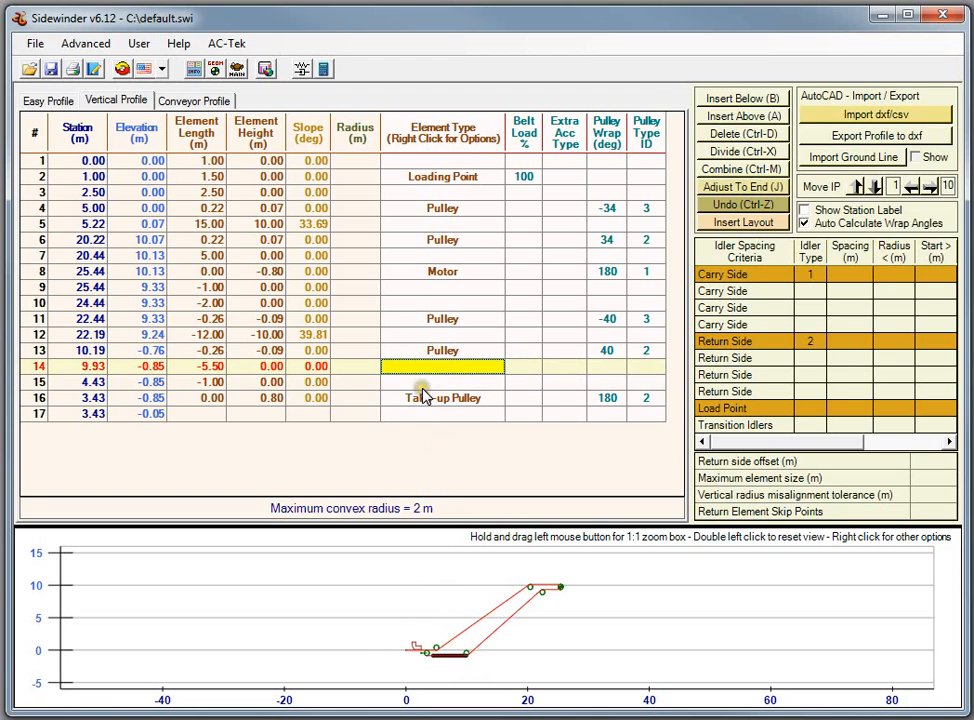
left_click(740, 172)
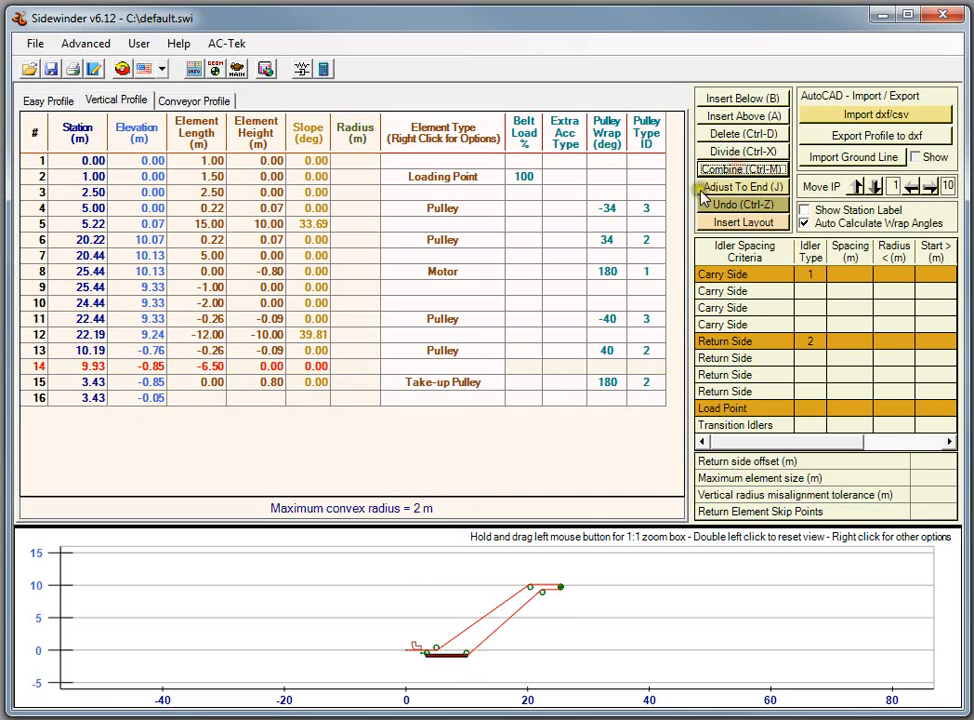
Step: Adjust the combined element 14 to the end so that the return side closes at the conveyor's start
left_click(432, 368)
left_click(288, 370)
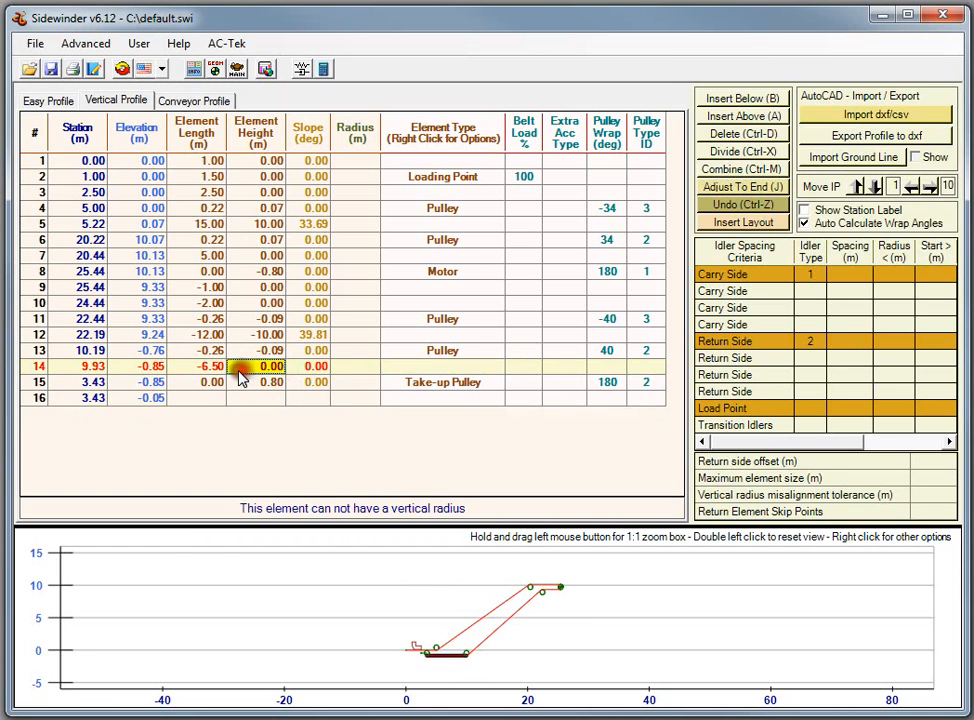
left_click(731, 189)
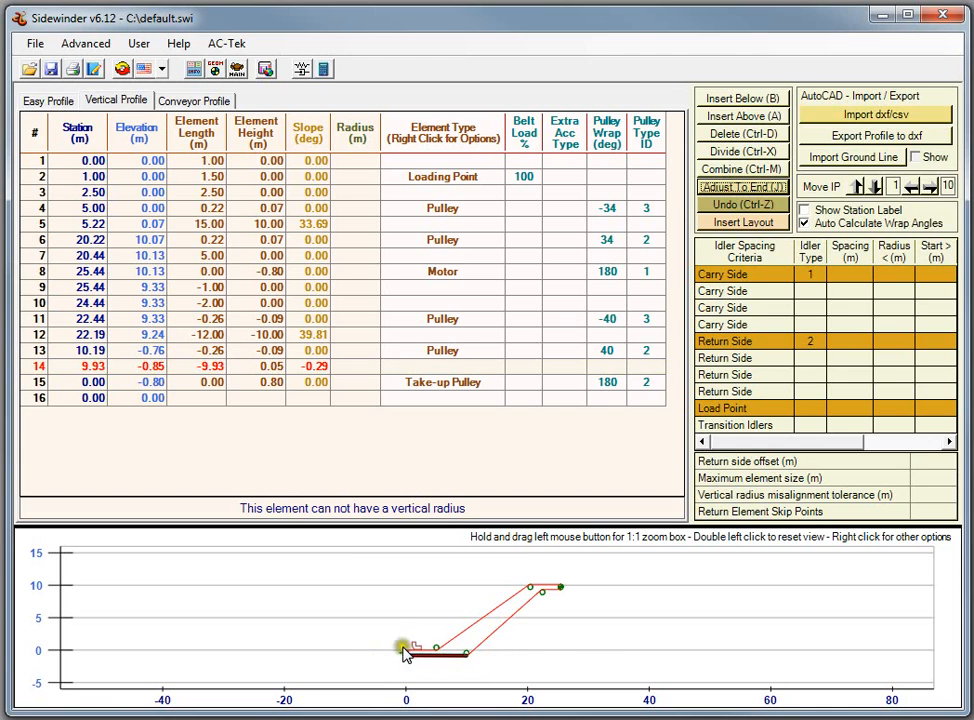
Step: Set the height of the inclined return element 12 to -12 m
left_click(395, 338)
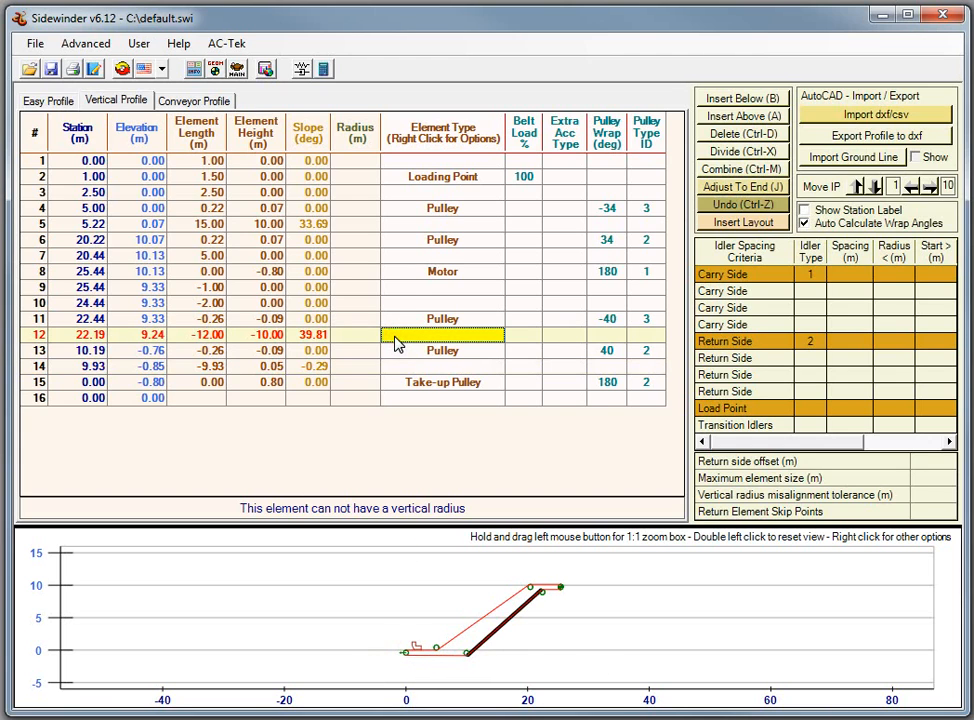
key("Left")
key("Left")
key("Left")
type("-1")
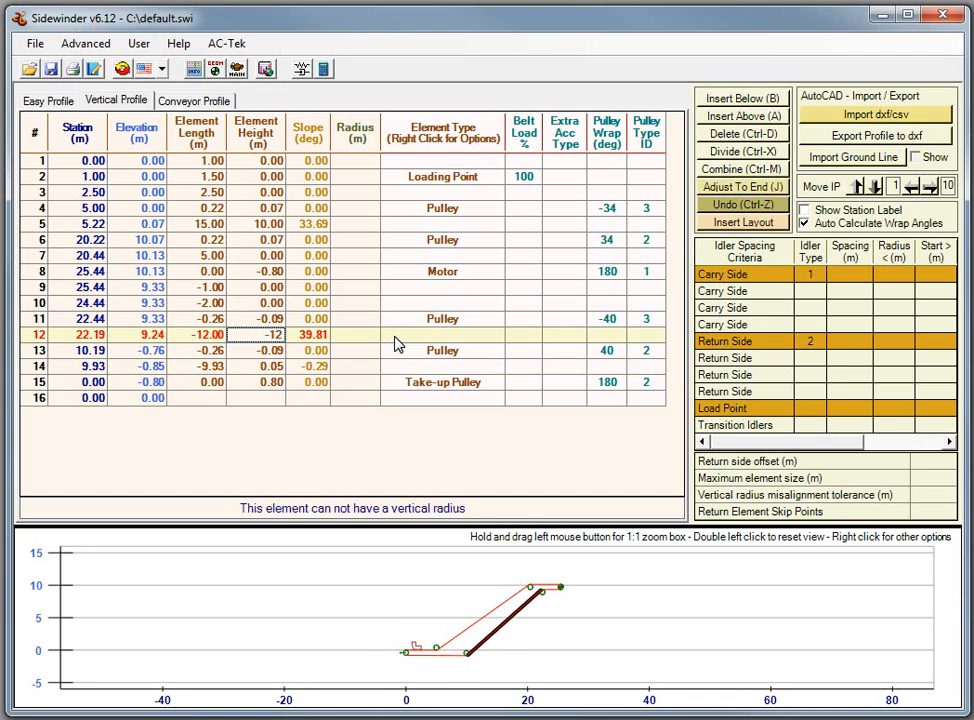
key("Return")
Step: Adjust element 14 to the end again to close the belt loop, and display the easy profile
left_click(409, 366)
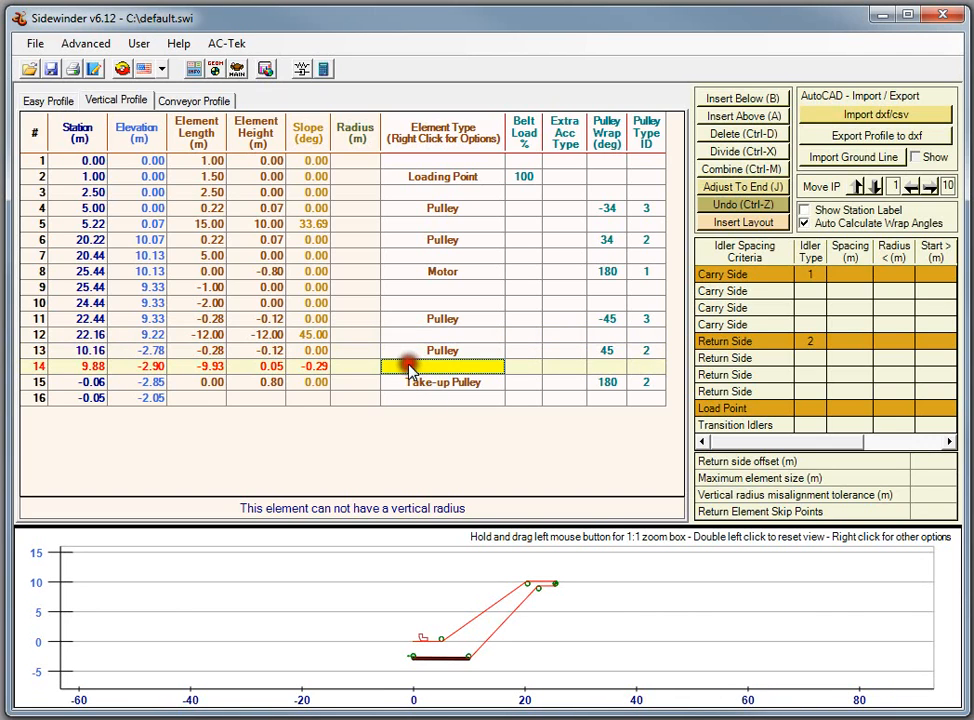
left_click(715, 189)
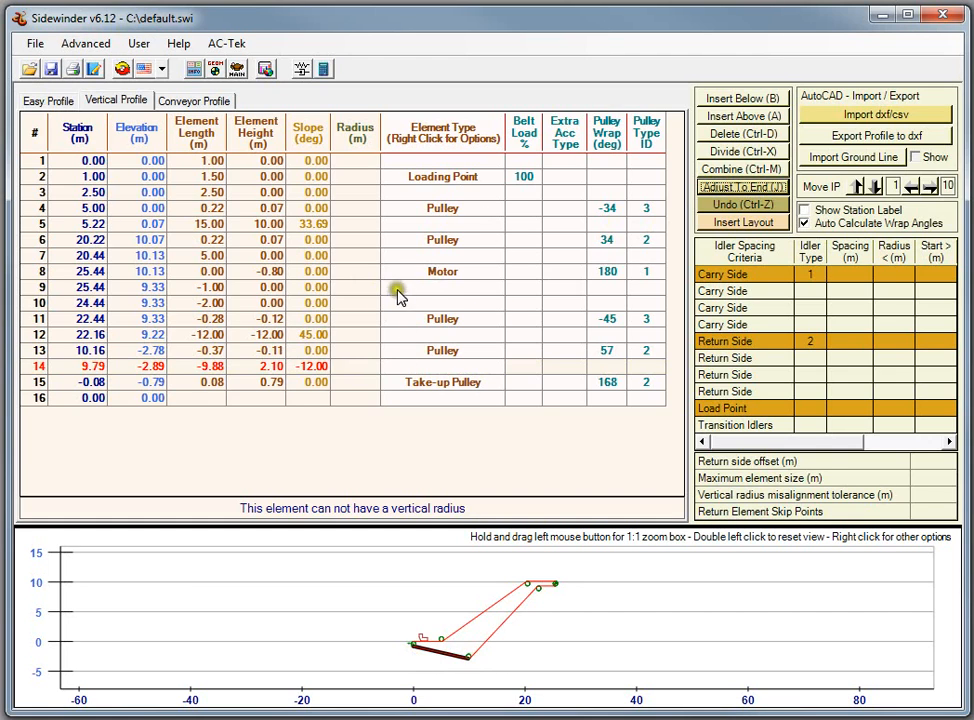
left_click(45, 101)
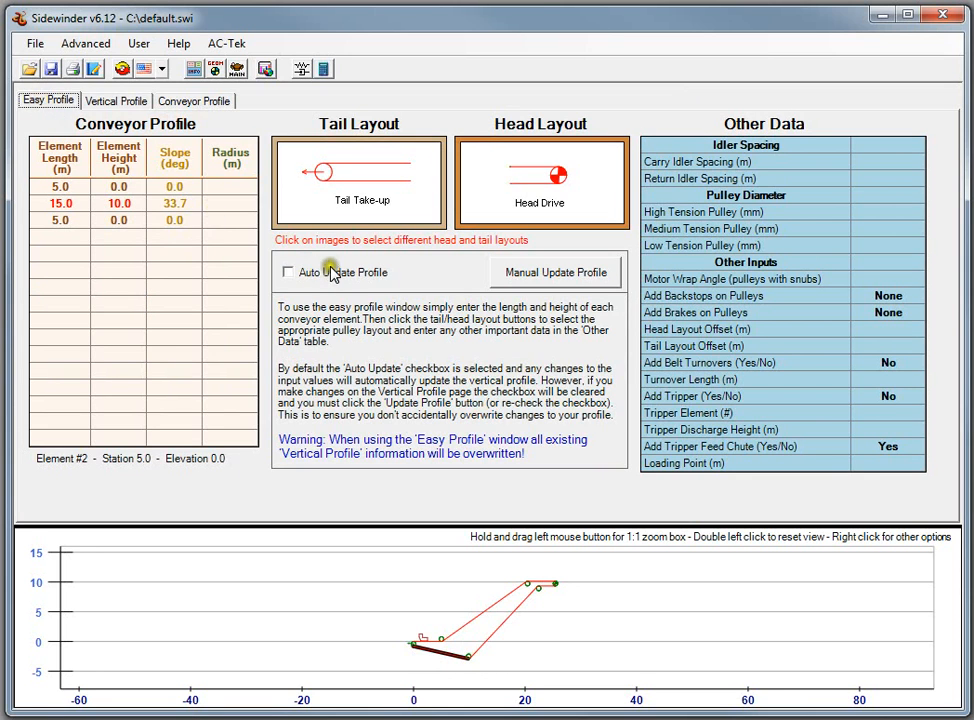
Step: Turn automatic profile updating back on so the easy profile overwrites the manual vertical profile edits
left_click(288, 272)
left_click(517, 455)
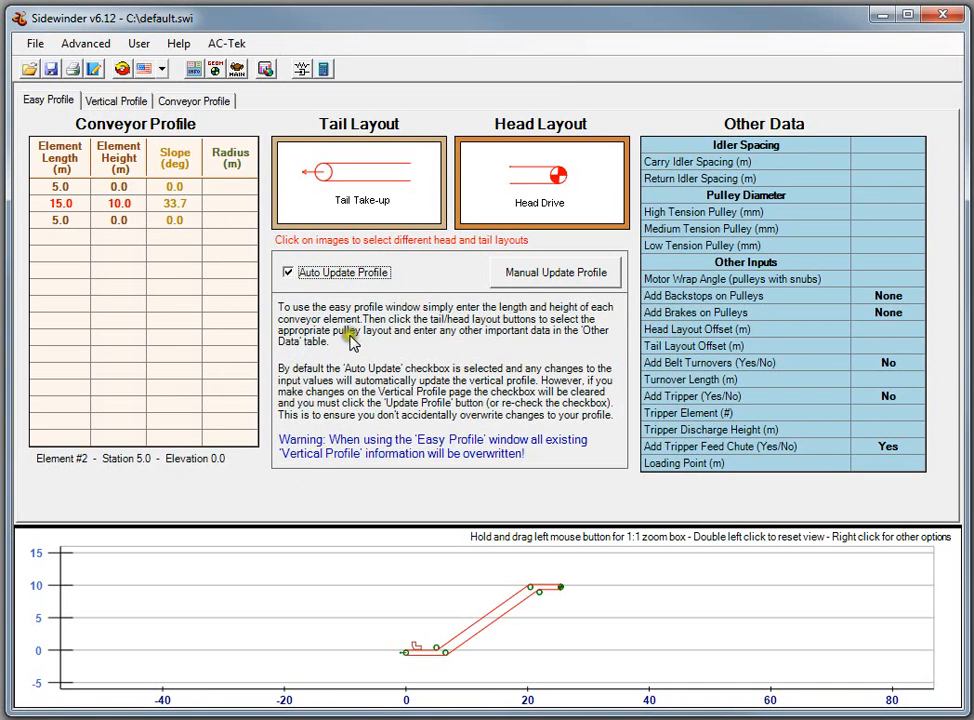
left_click(118, 220)
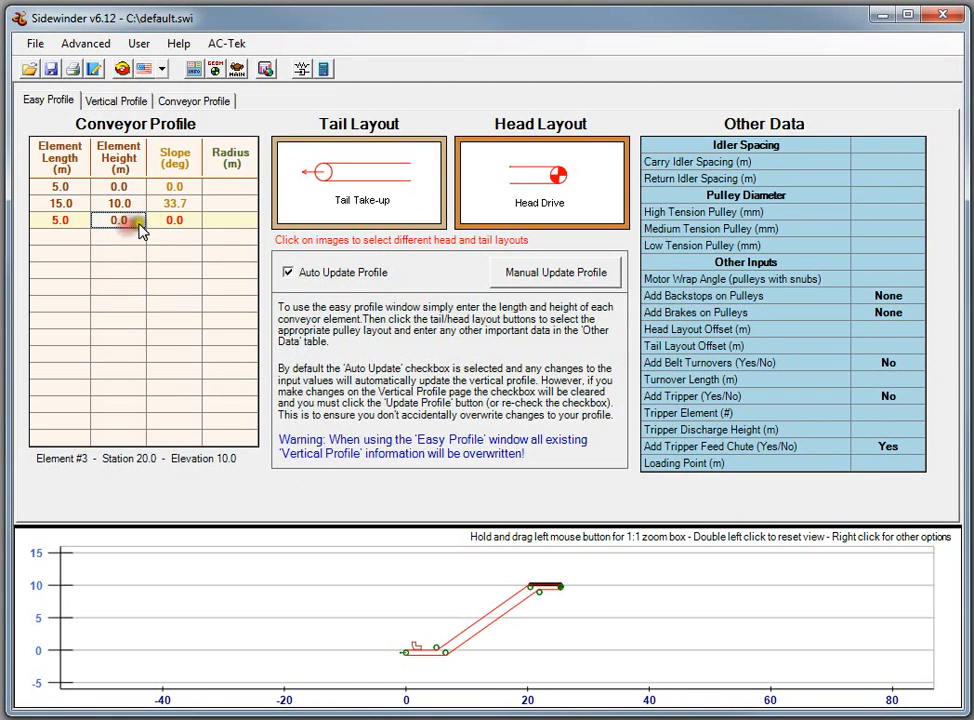
Step: Open the main input data with the sidewall belting inputs shown, and set the material tonnage to 125 t/h
left_click(238, 70)
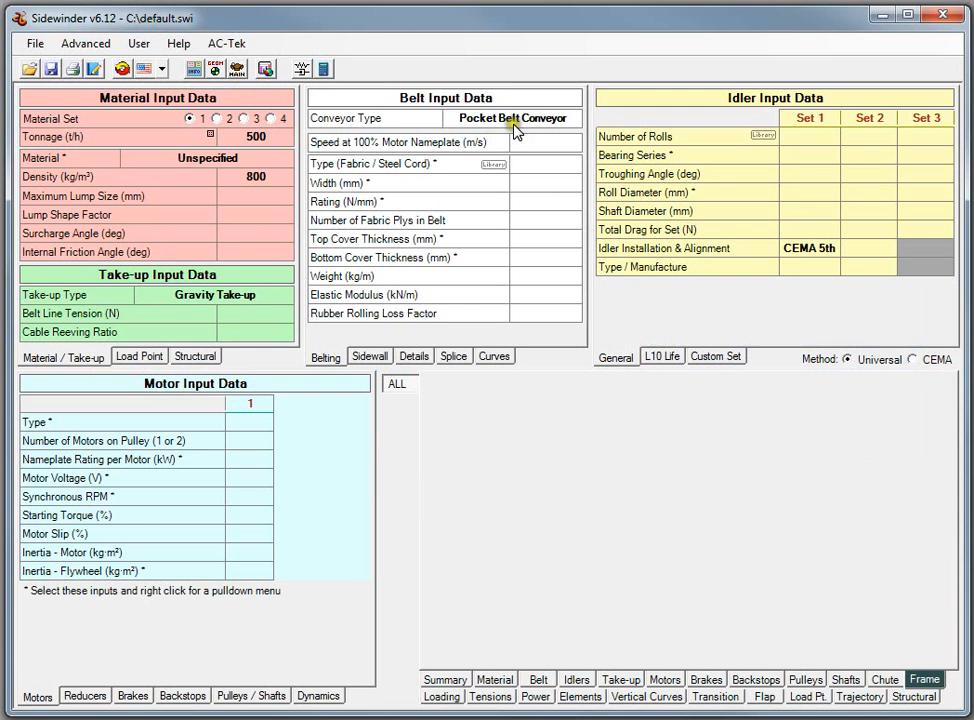
left_click(377, 348)
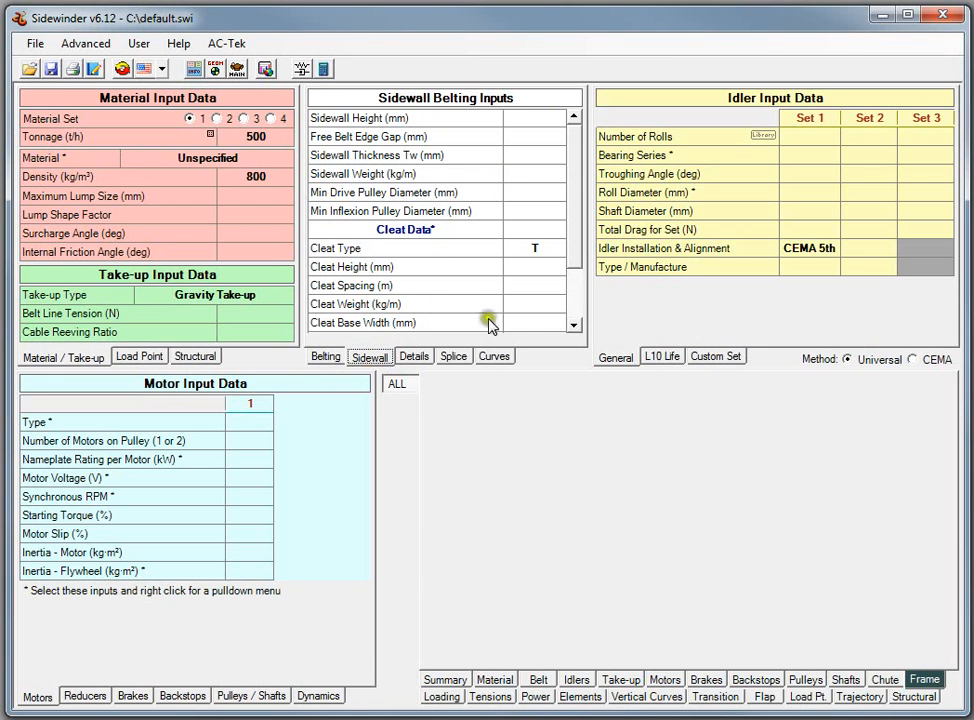
left_click(274, 143)
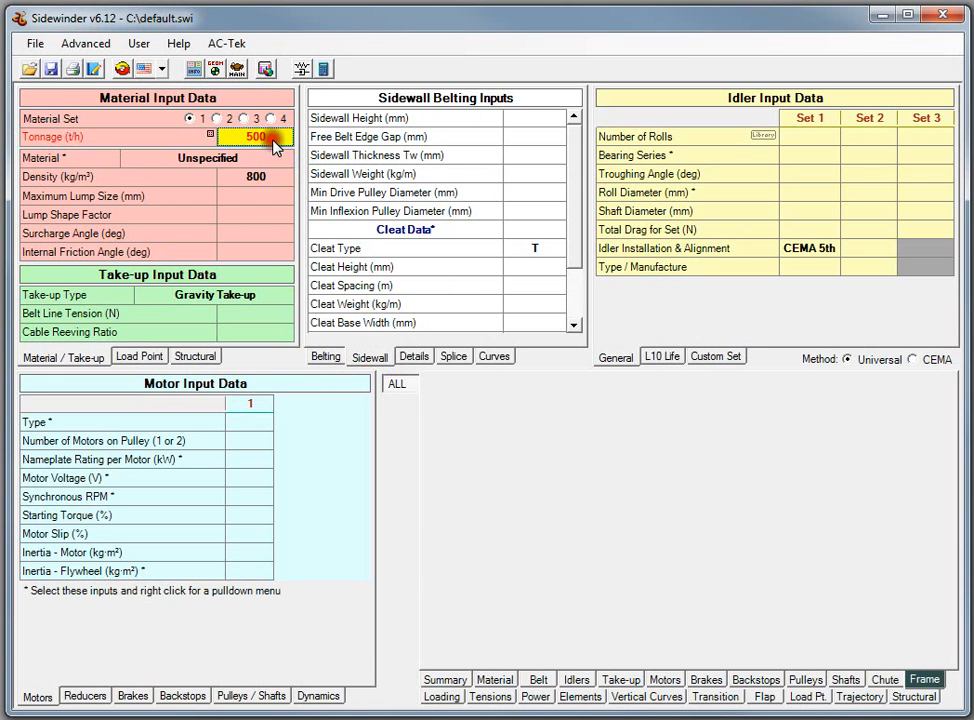
type("125")
key("Return")
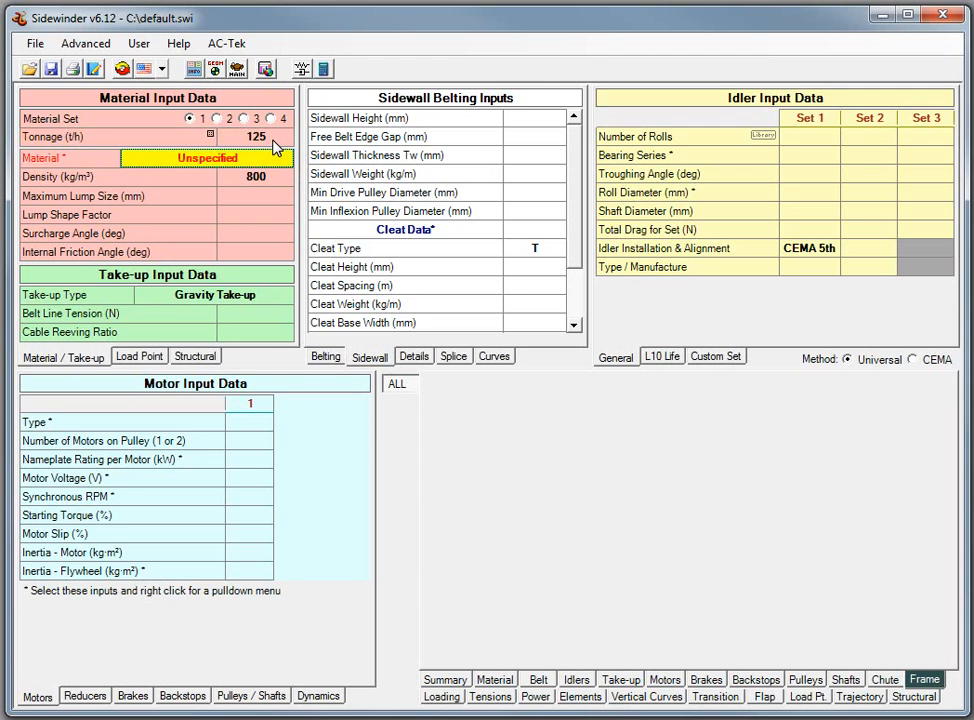
Step: Choose the CEMA material Limestone, Crushed and set its maximum lump size to 100 mm
right_click(248, 163)
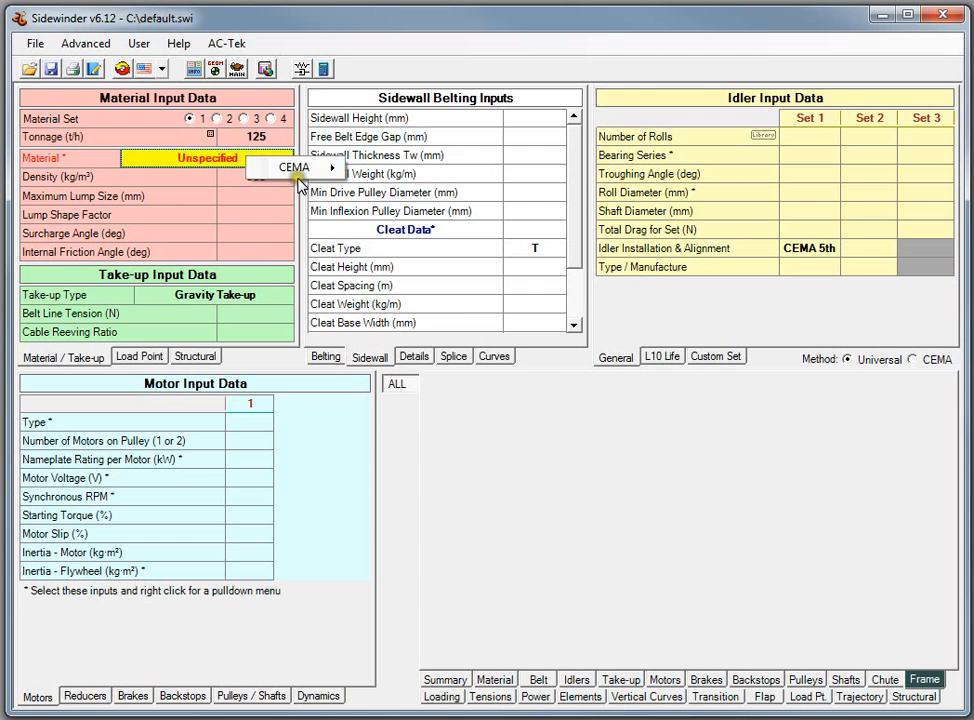
mouse_move(300, 167)
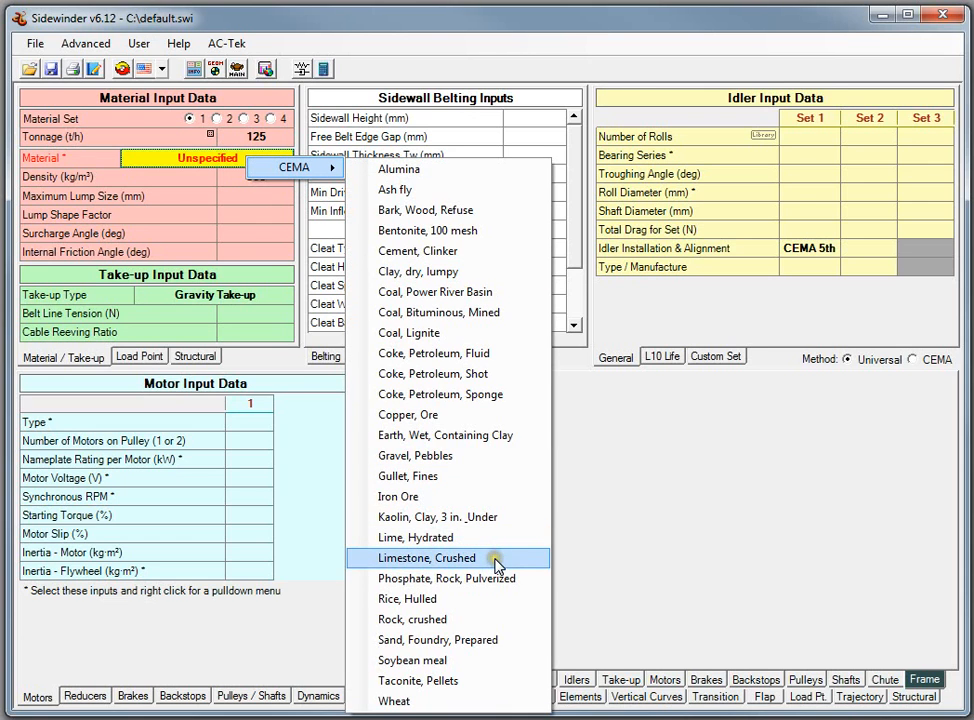
left_click(497, 566)
left_click(268, 205)
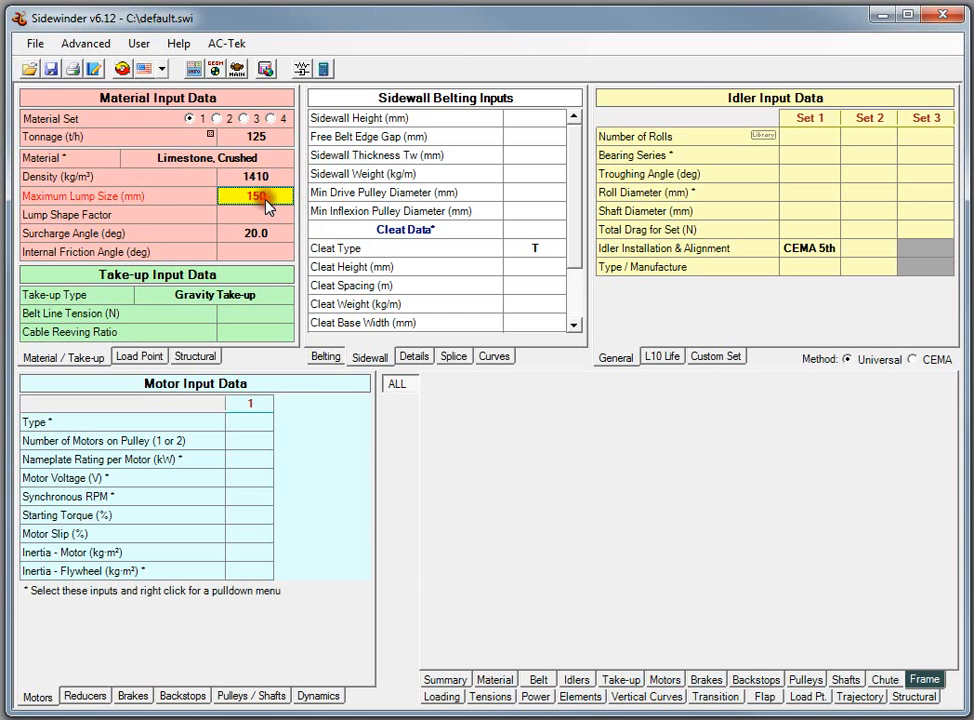
left_click(268, 205)
type("100")
key("Up")
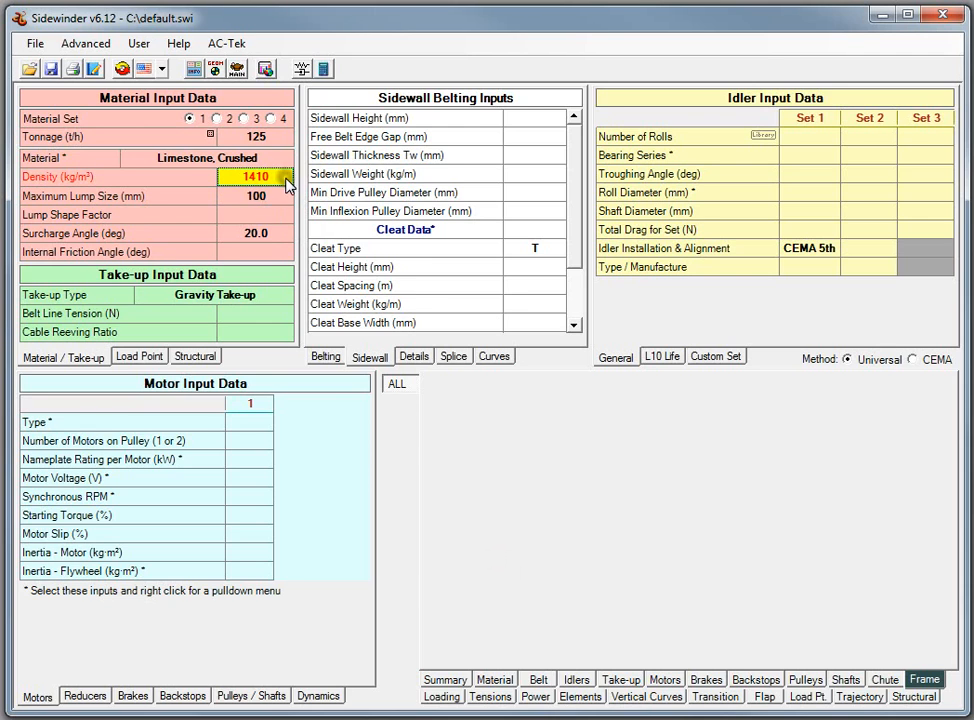
Step: Calculate the conveyor and display the material cross-sectional loading results
left_click(326, 68)
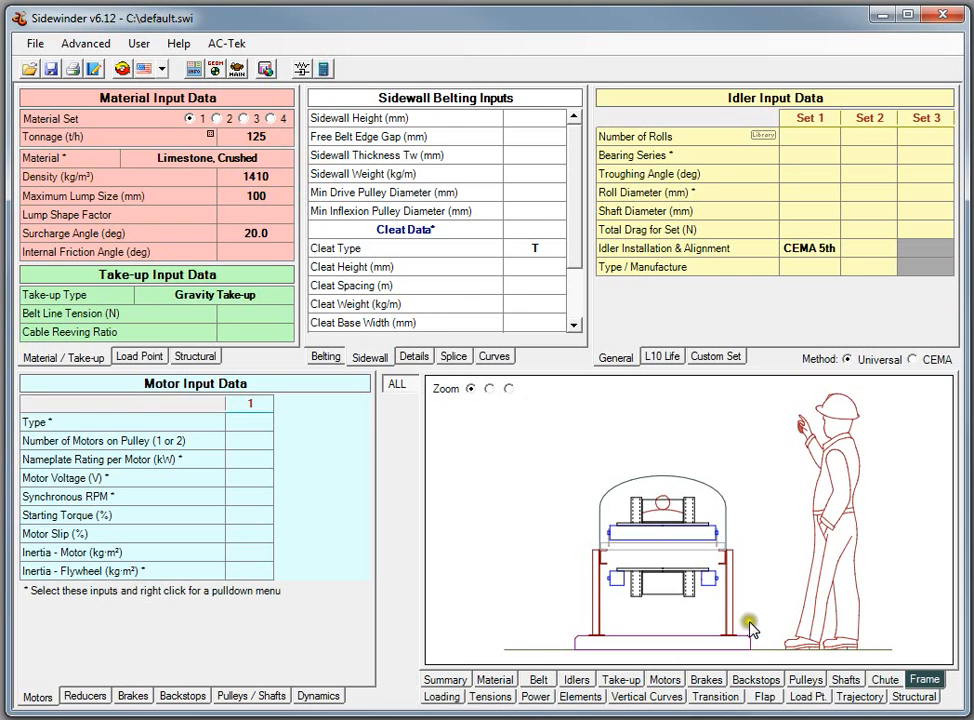
left_click(495, 679)
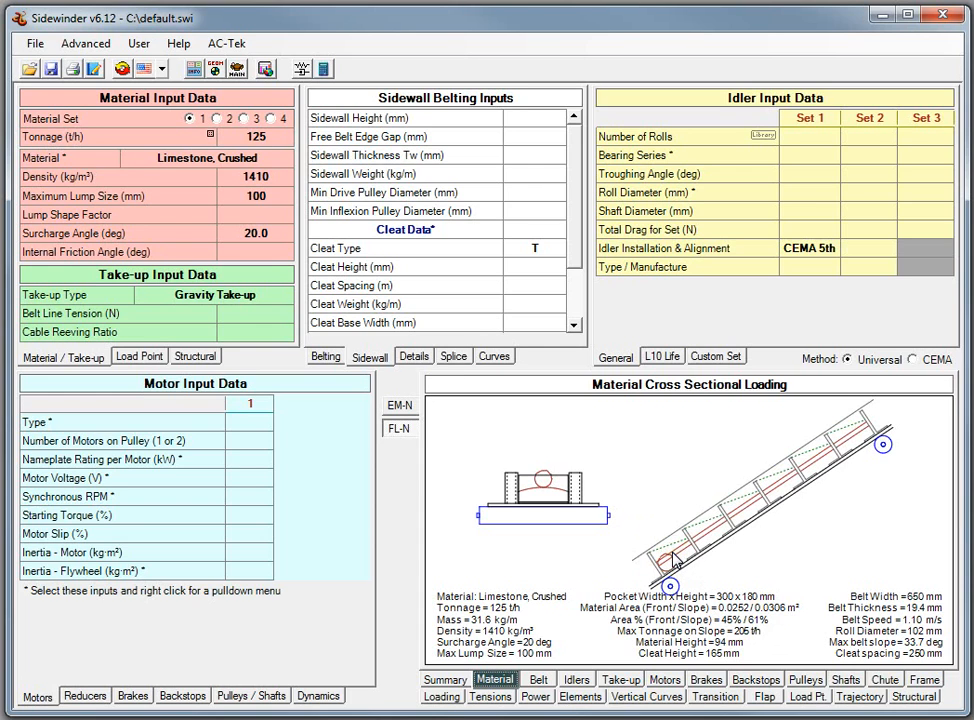
Step: Read the descriptions of the sidewall height and free belt edge gap inputs
left_click(519, 124)
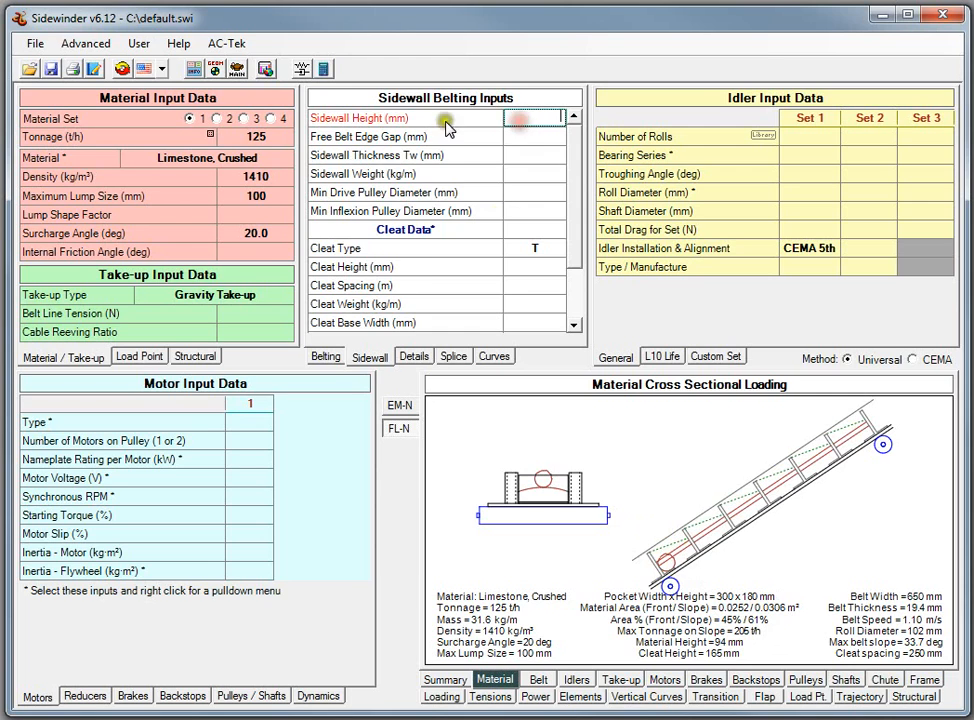
left_click(408, 119)
mouse_move(409, 126)
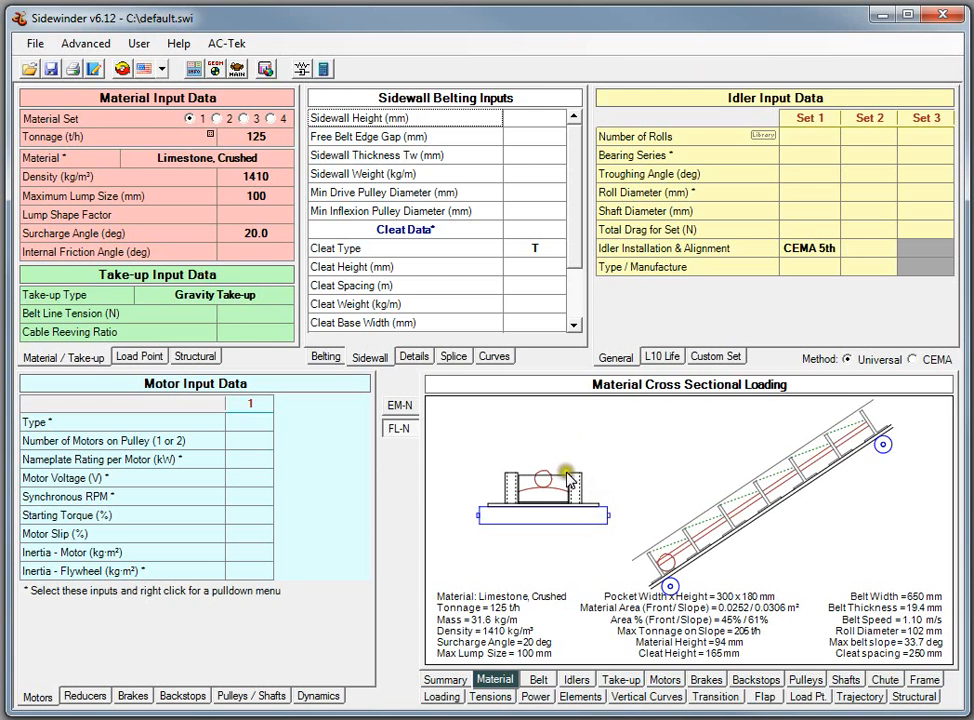
left_click(444, 142)
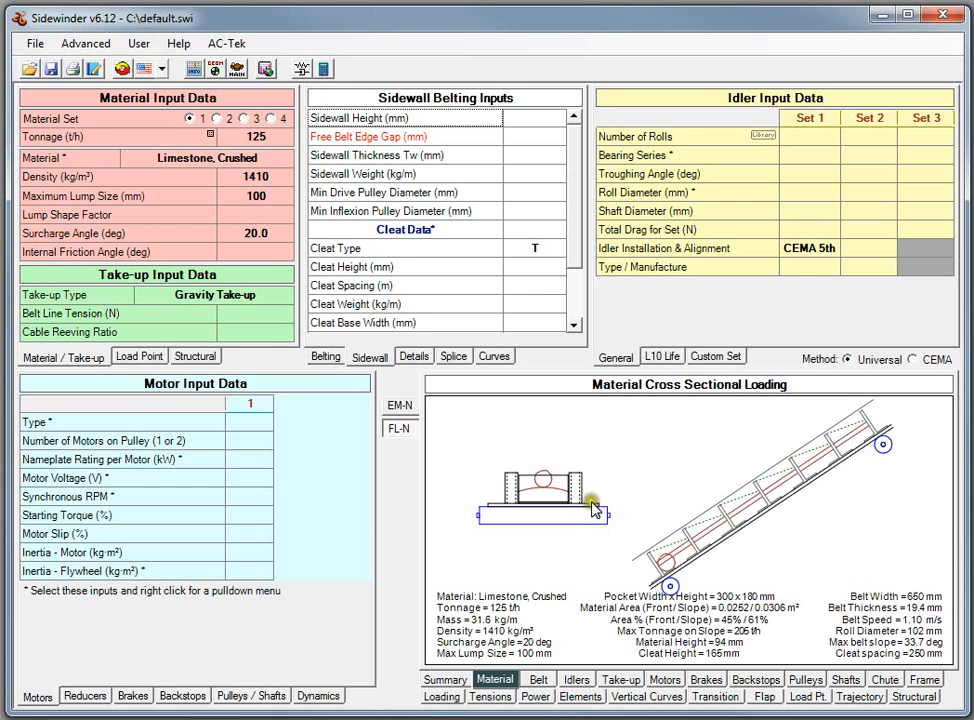
Step: Examine the conveyor frame drawing at its different zoom levels, and return to the material cross-sectional loading
left_click(924, 679)
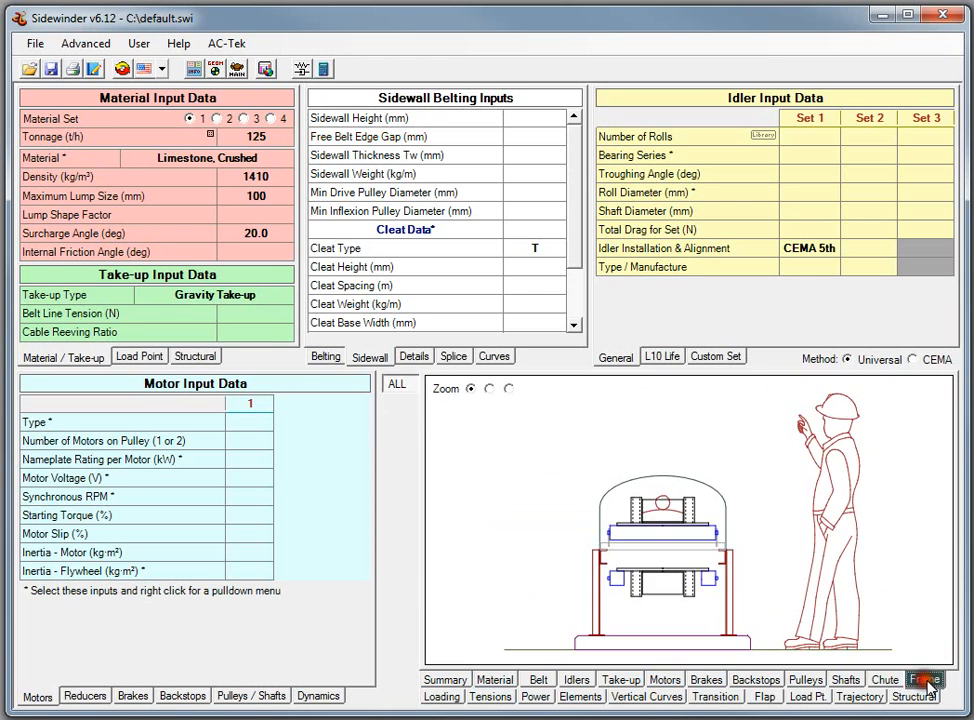
left_click(489, 390)
left_click(509, 388)
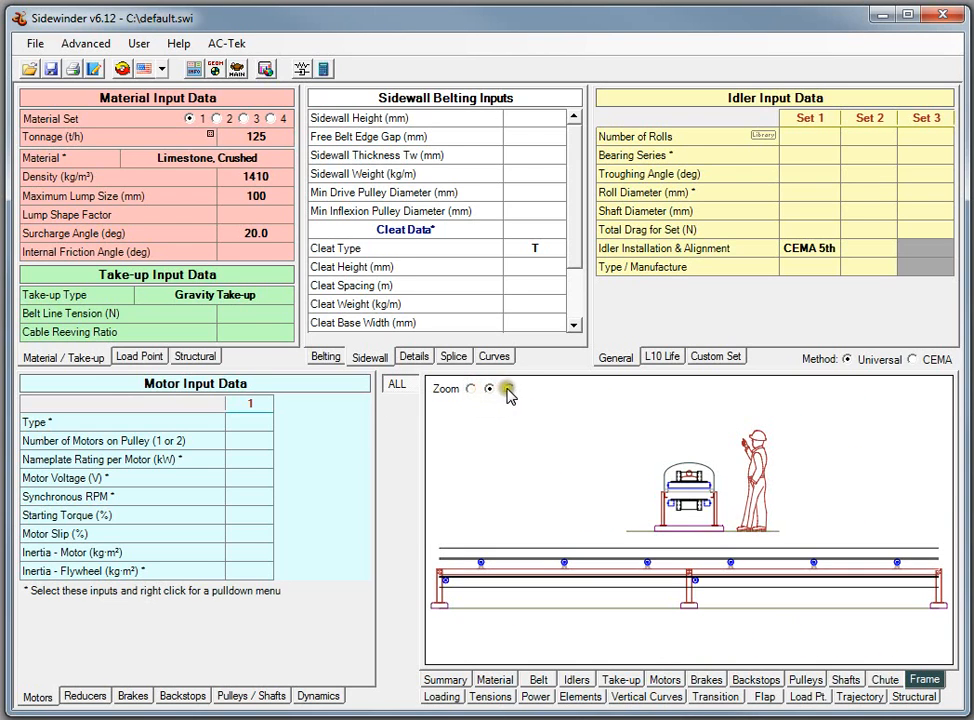
left_click(472, 389)
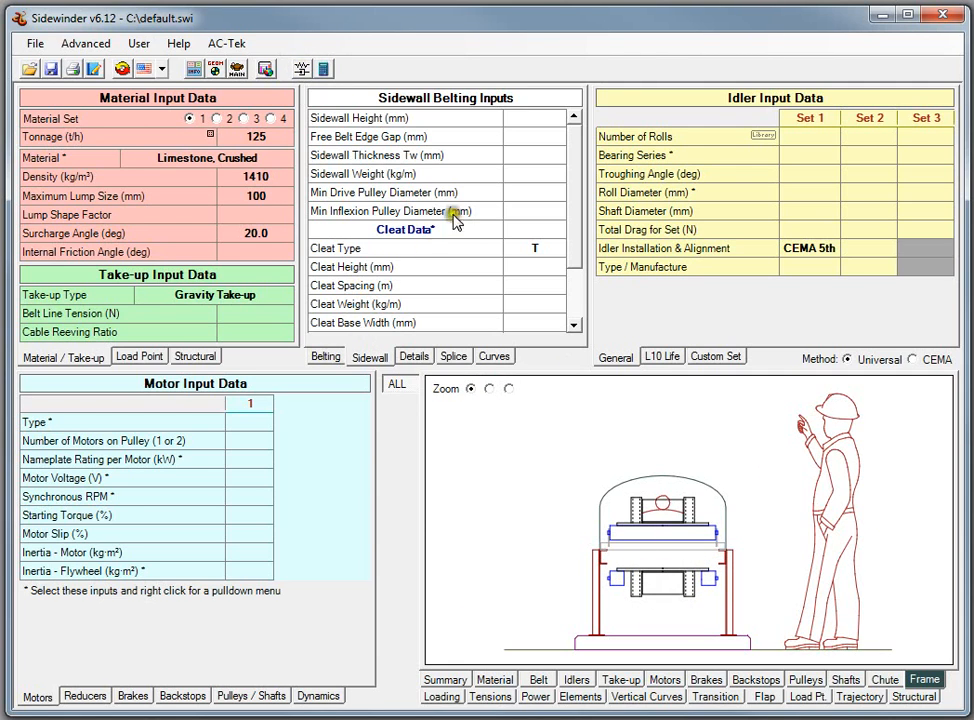
left_click(494, 679)
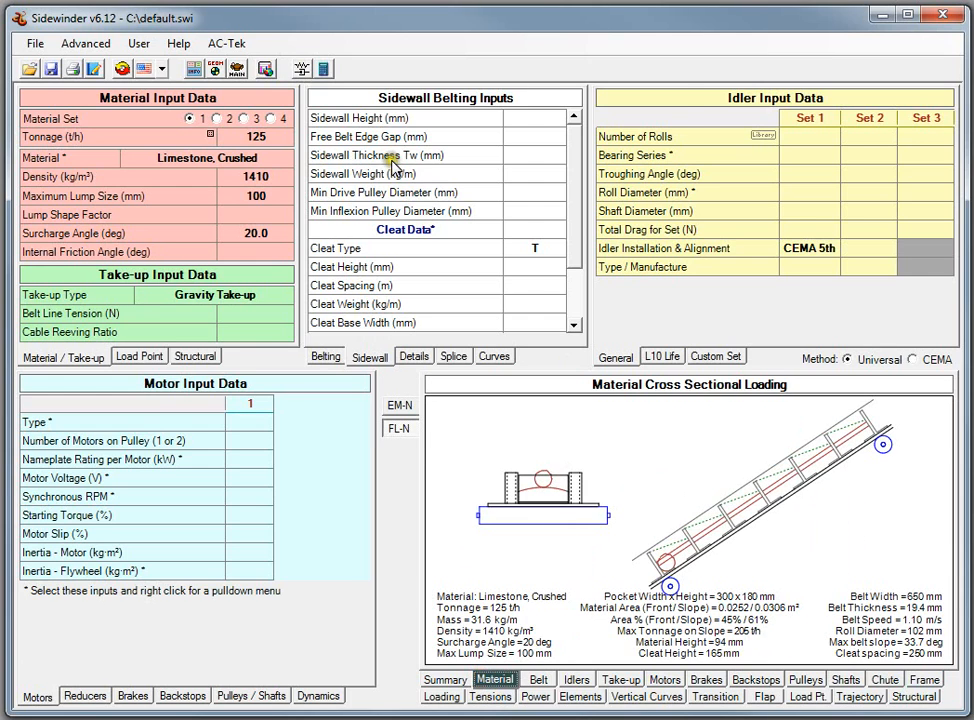
Step: Read the descriptions of the sidewall thickness and sidewall weight inputs
left_click(518, 158)
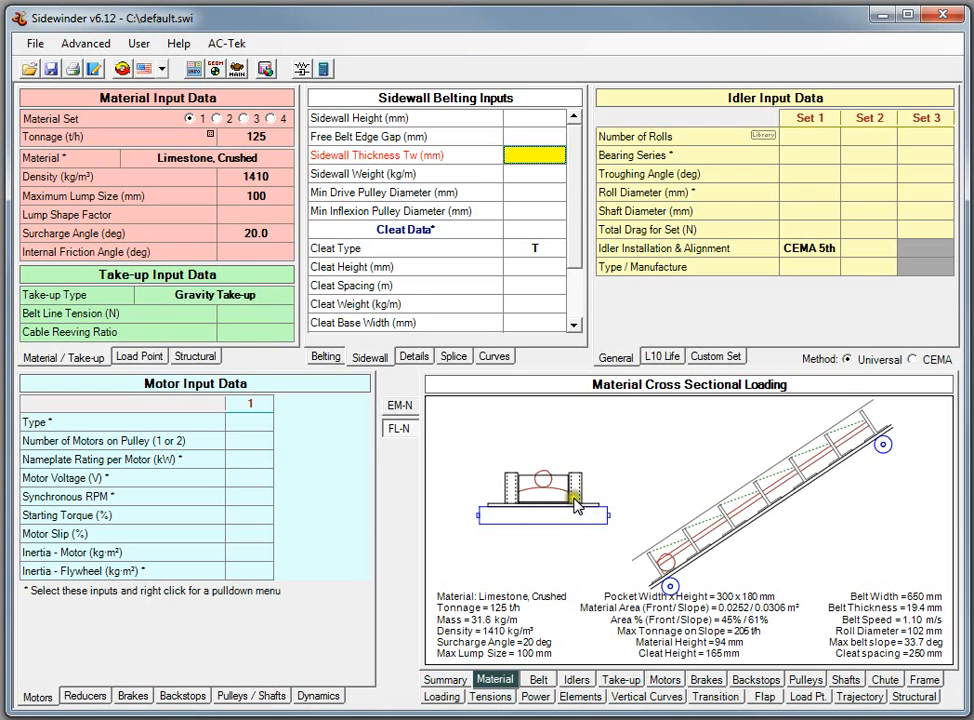
left_click(425, 157)
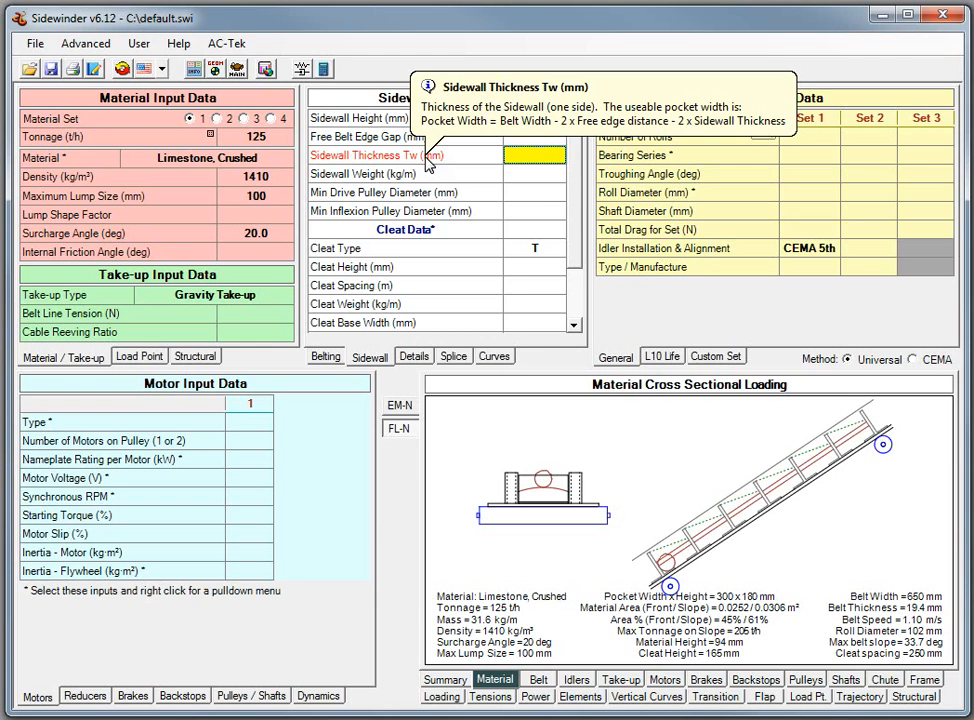
left_click(420, 174)
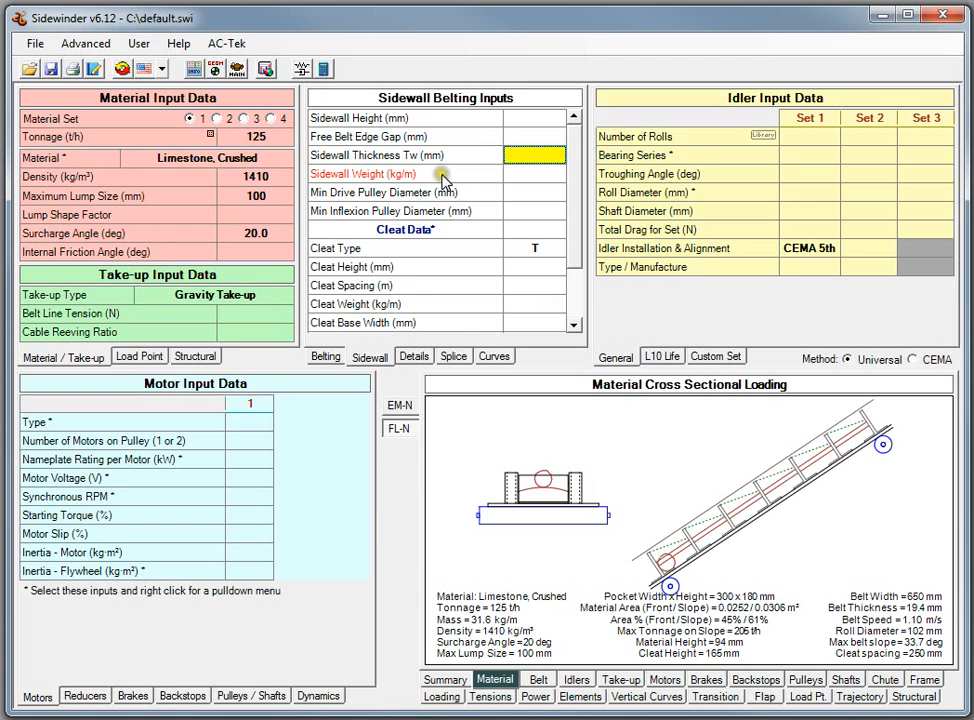
left_click(536, 177)
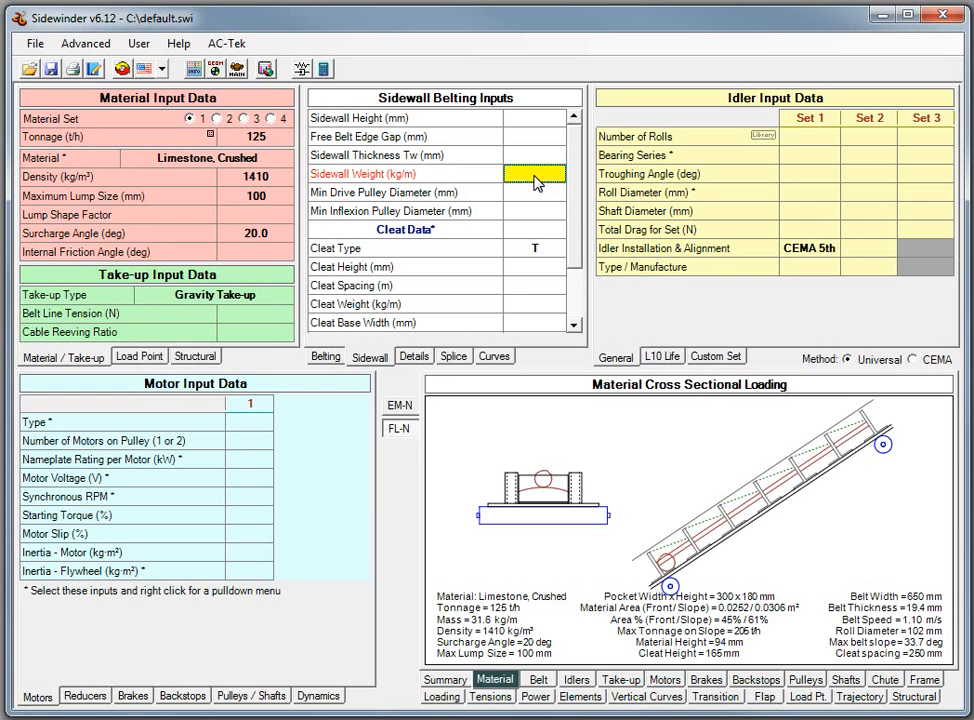
Step: Browse the Beltsiflex library of sidewall models available for the sidewall height and thickness inputs, and close it without choosing one
left_click(522, 120)
right_click(522, 122)
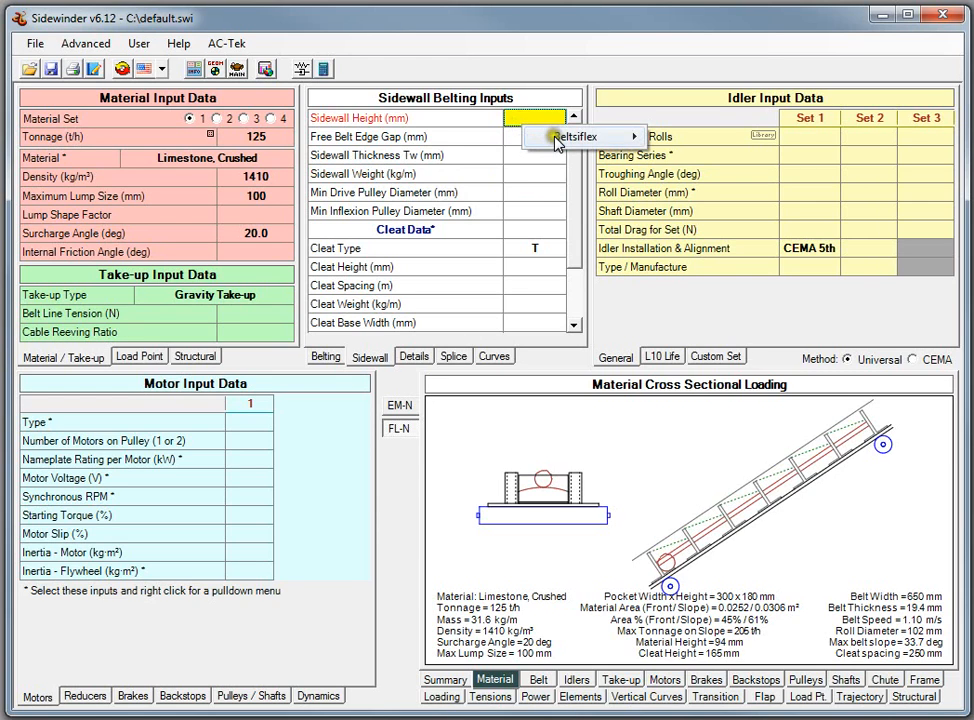
mouse_move(557, 143)
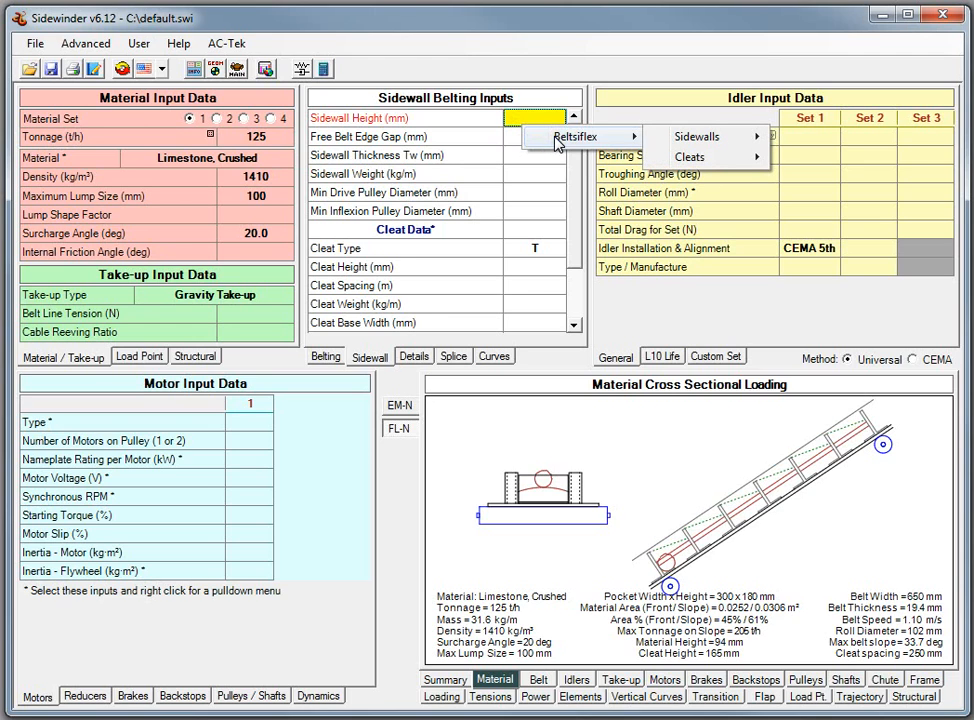
left_click(530, 174)
left_click(524, 155)
right_click(524, 155)
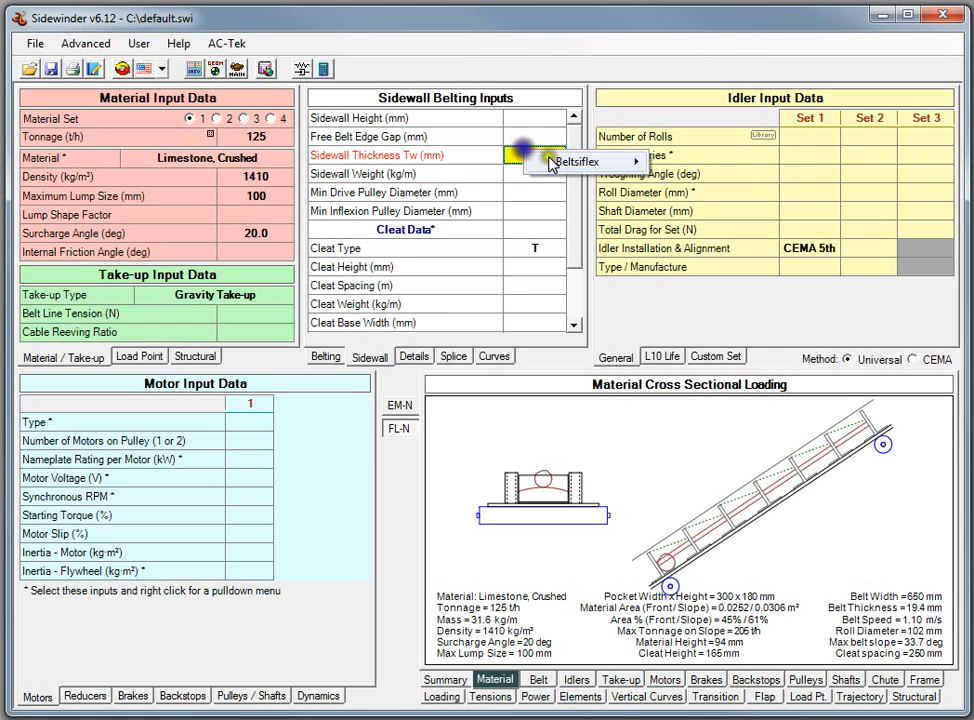
mouse_move(557, 165)
mouse_move(741, 162)
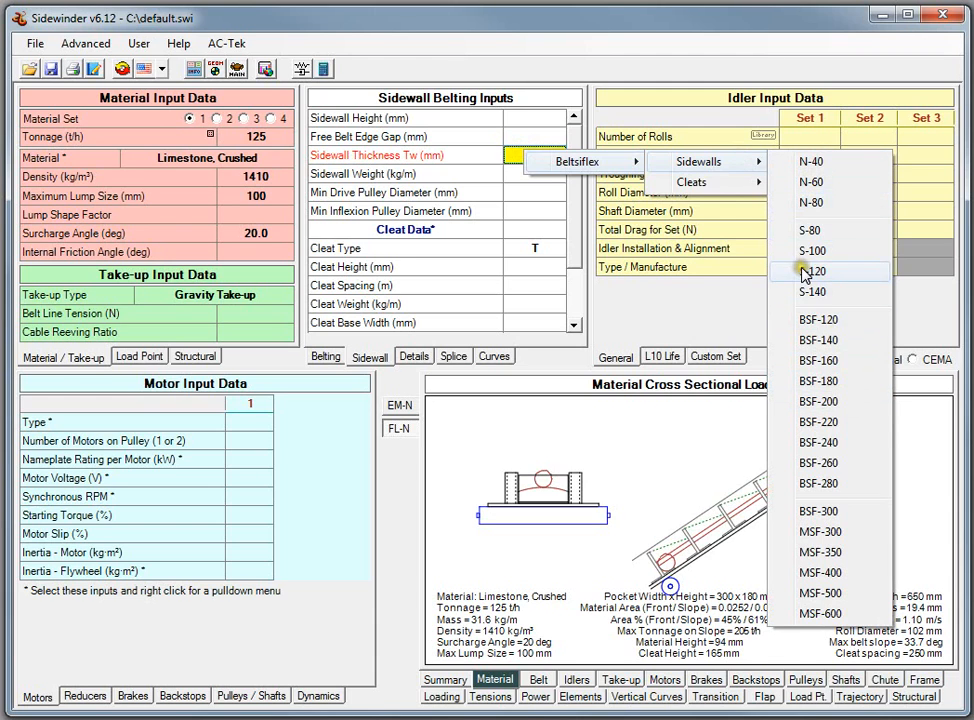
left_click(476, 174)
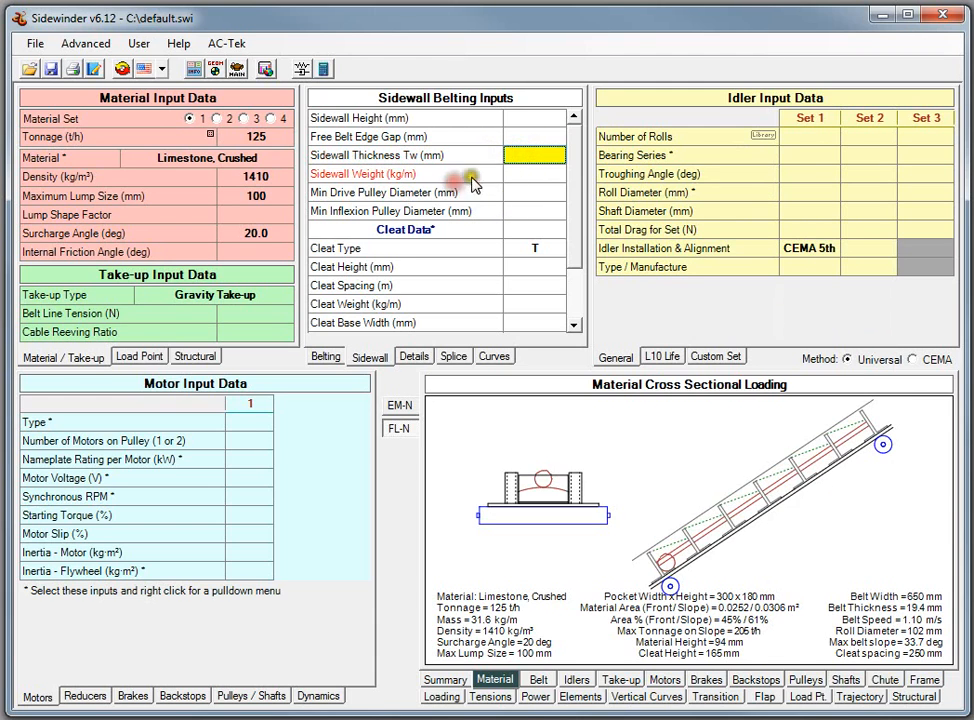
Step: Read the descriptions of the minimum drive and inflexion pulley diameters, and view the pulley locations in the conveyor's easy profile
left_click(533, 176)
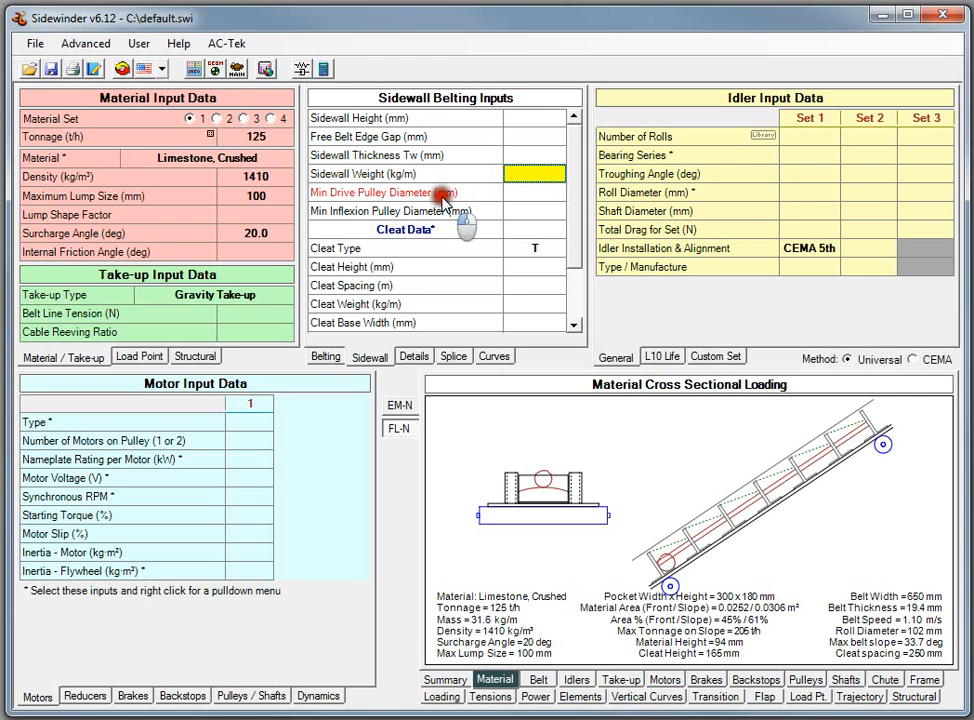
mouse_move(443, 200)
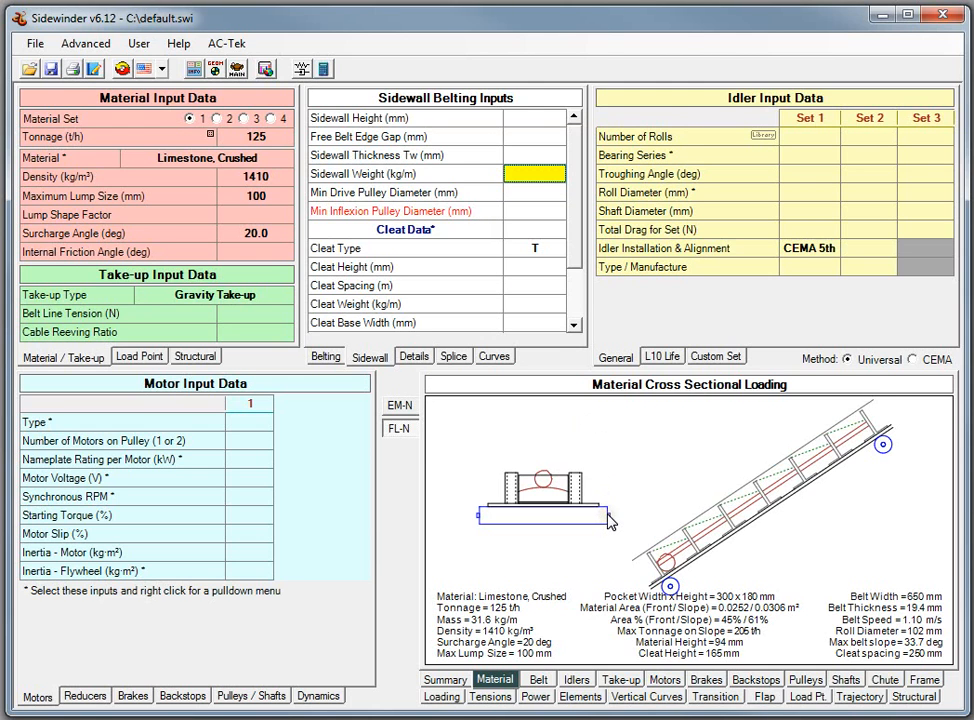
left_click(212, 72)
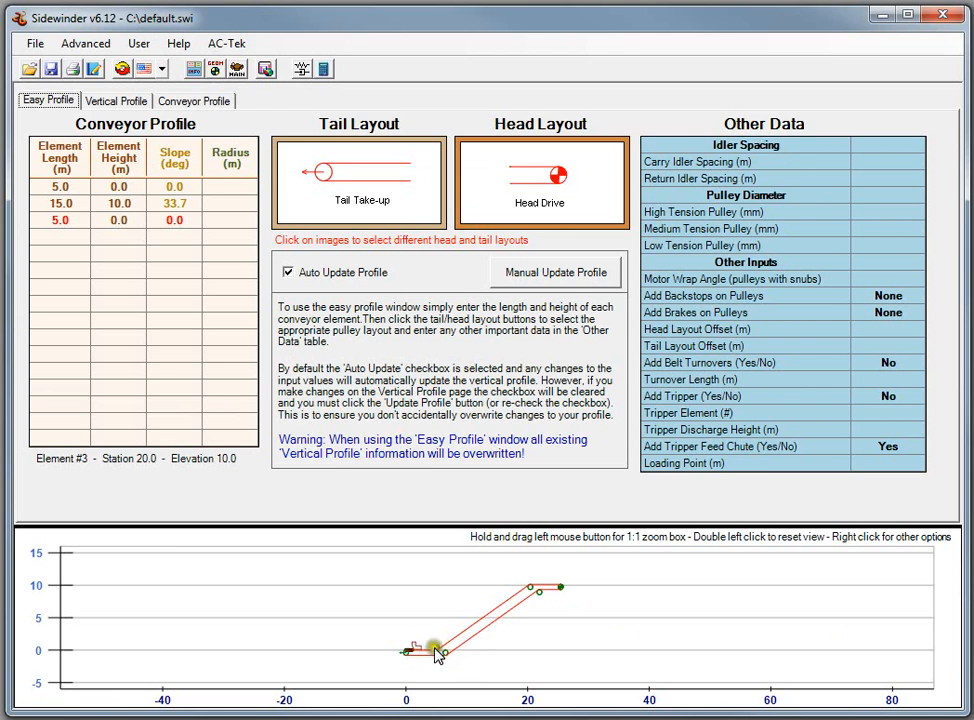
Step: Examine the pulley shaft design and loads for Pulley 1, and return to the material cross-sectional loading
left_click(237, 70)
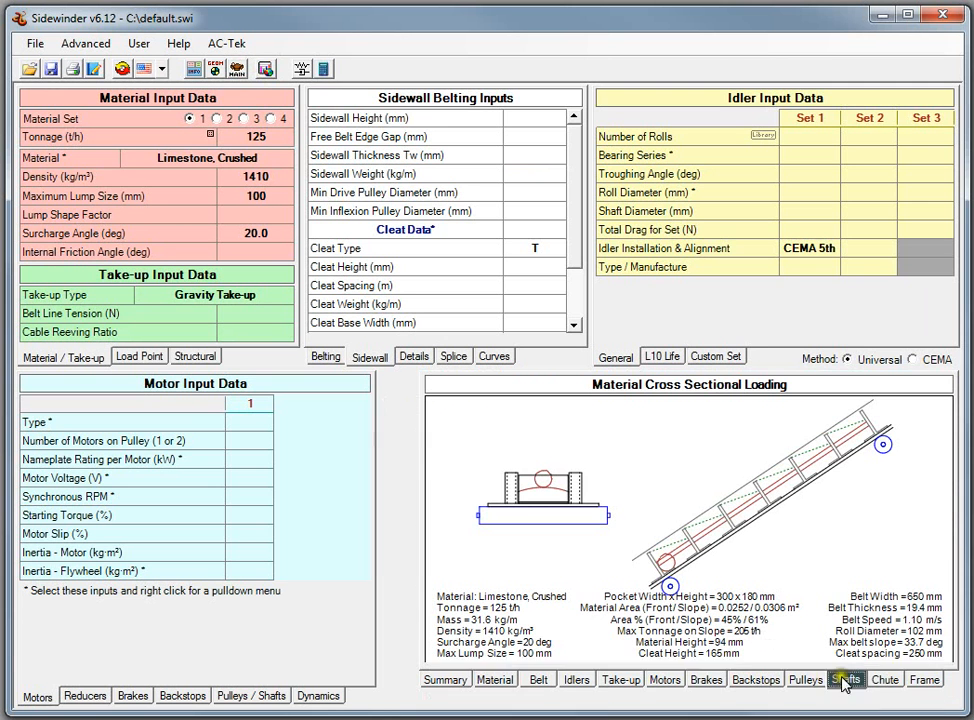
left_click(845, 679)
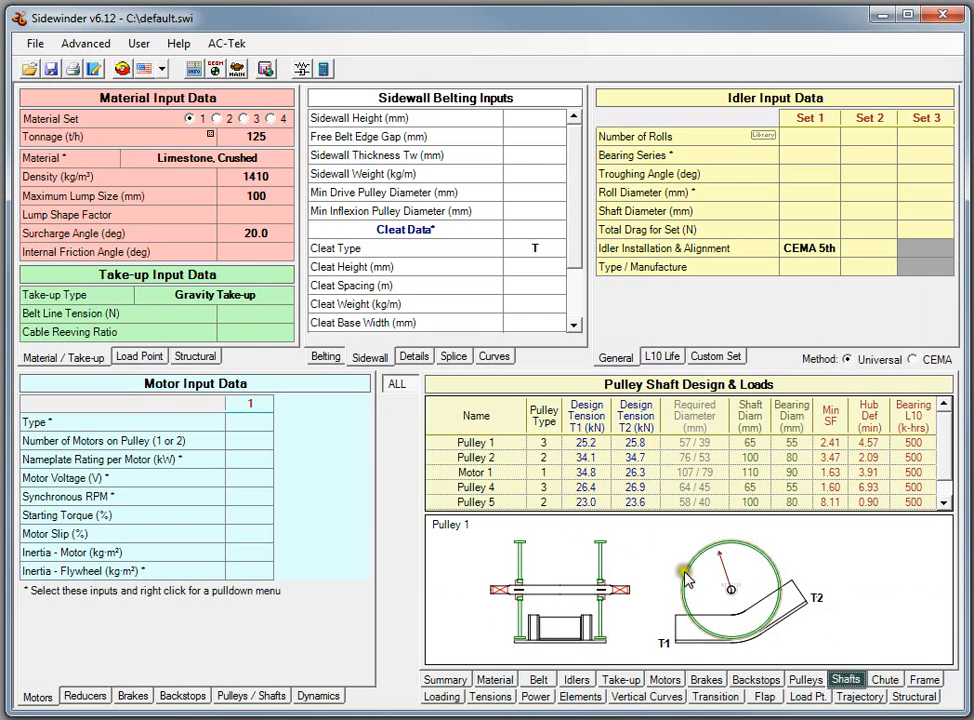
left_click(621, 679)
left_click(494, 679)
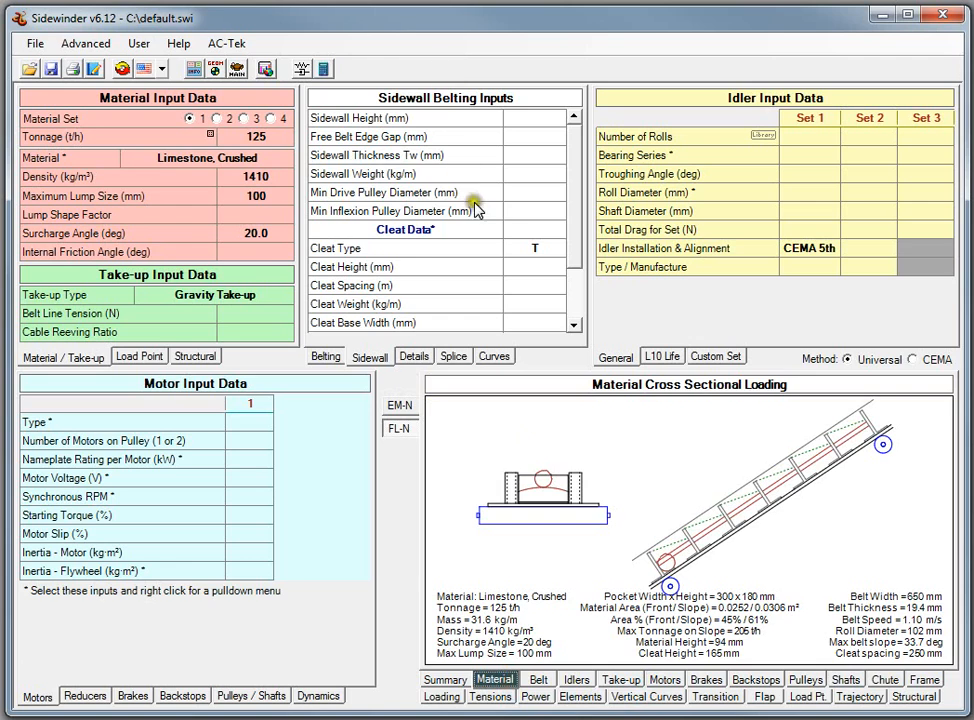
Step: Set the cleat type to None and recalculate the material cross-sectional loading
left_click(516, 246)
left_click(522, 249)
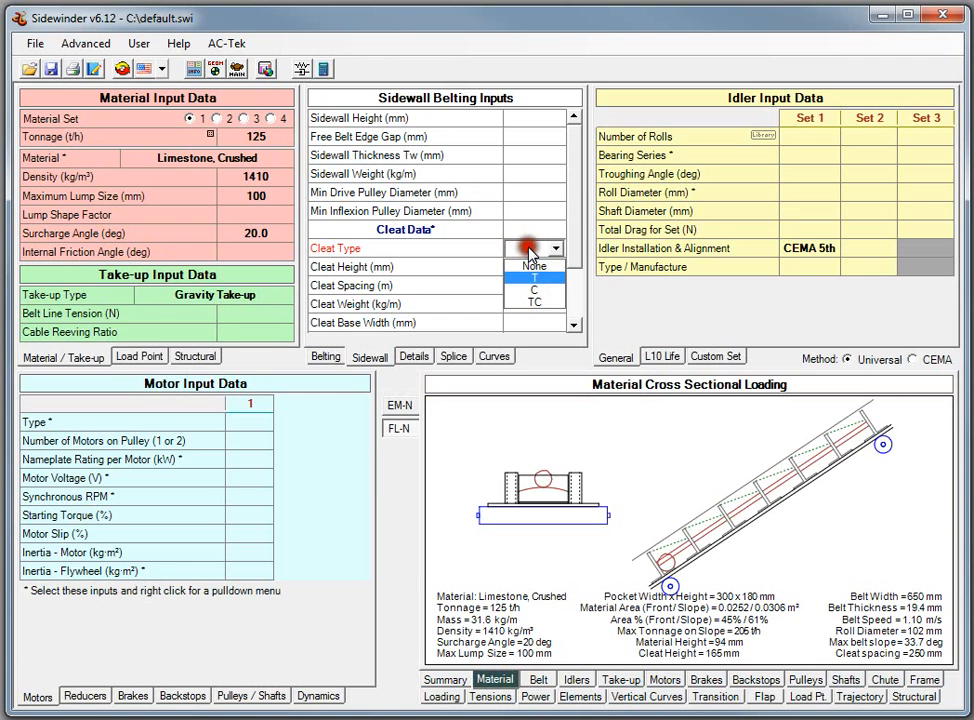
left_click(551, 268)
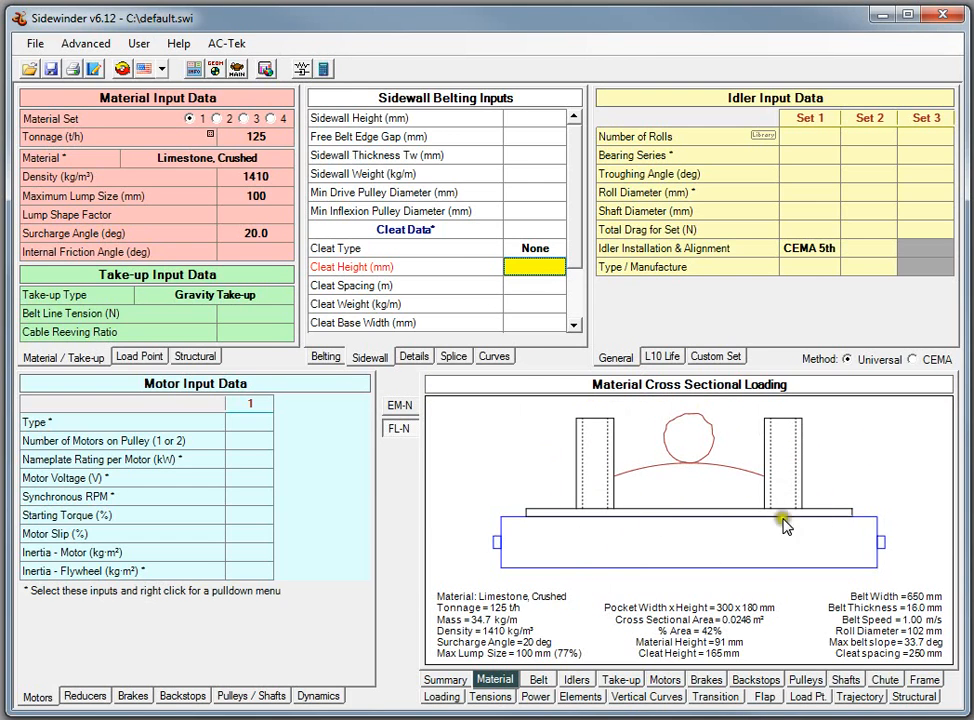
Step: Set the cleat type to T and recalculate the material cross-sectional loading
left_click(546, 249)
left_click(542, 249)
left_click(535, 279)
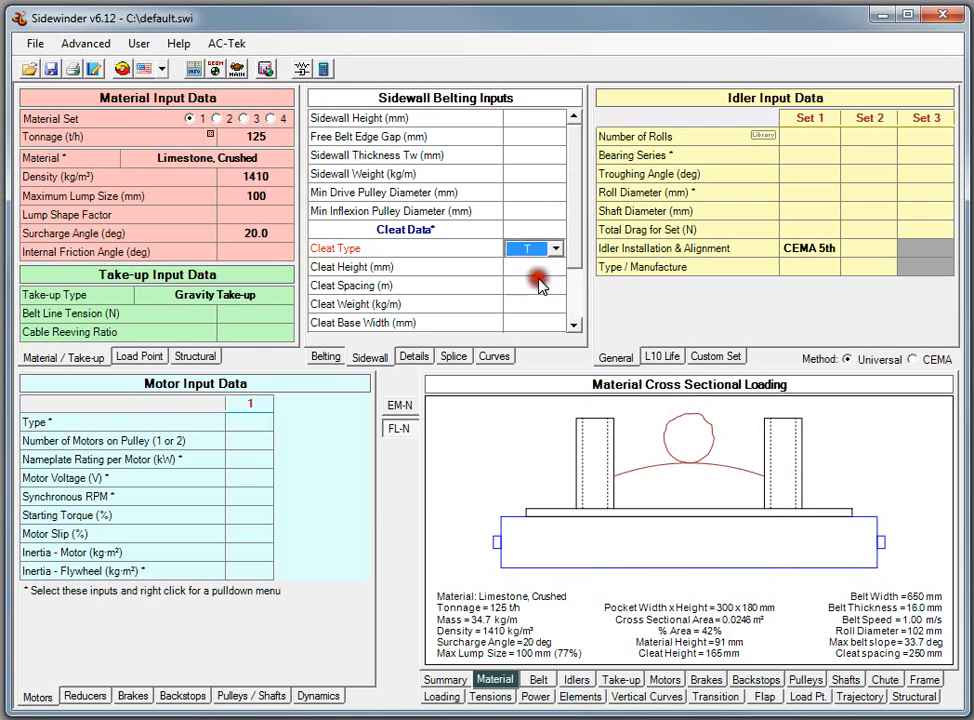
left_click(535, 286)
left_click(322, 68)
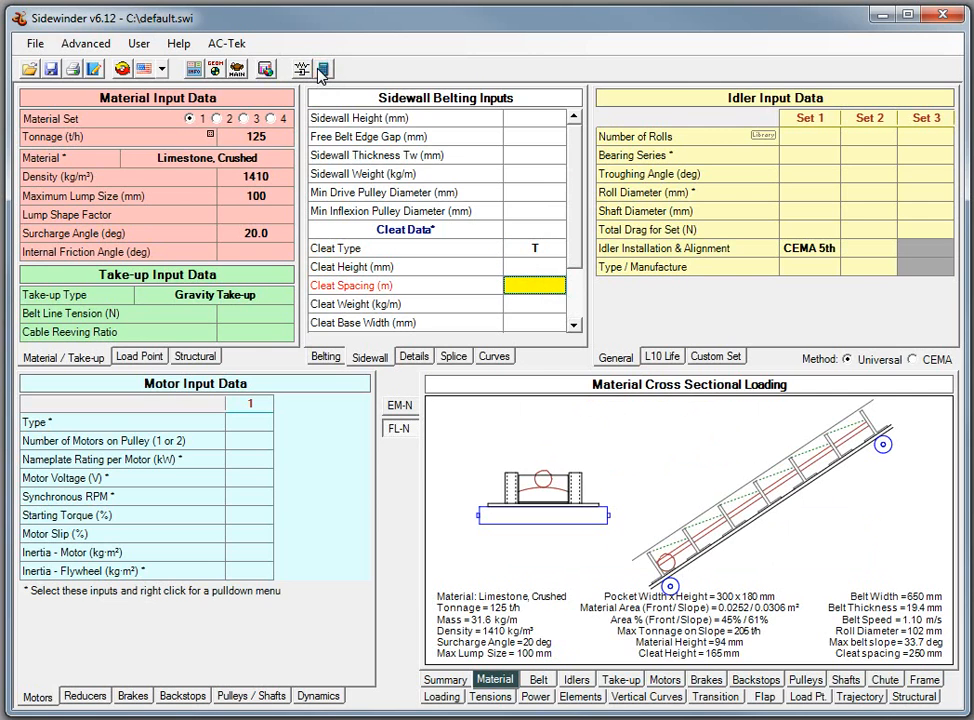
Step: Change the cleat type to C and recalculate the conveyor to redraw the cleats
left_click(548, 248)
left_click(554, 248)
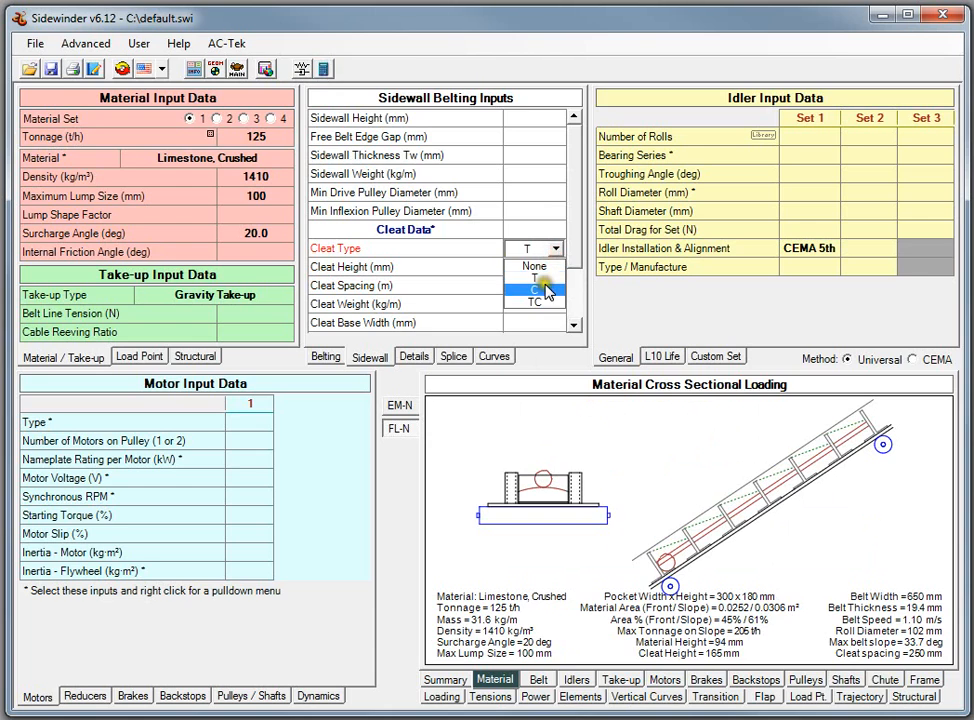
left_click(548, 290)
left_click(322, 68)
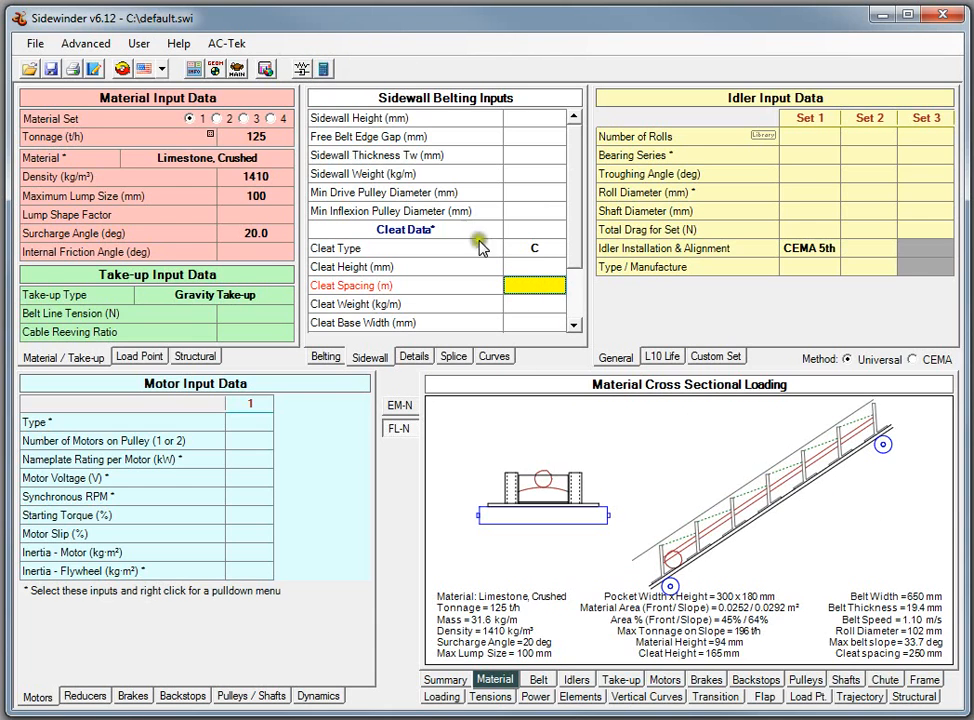
Step: Change the cleat type to TC and recalculate the conveyor
left_click(556, 248)
left_click(556, 248)
left_click(545, 302)
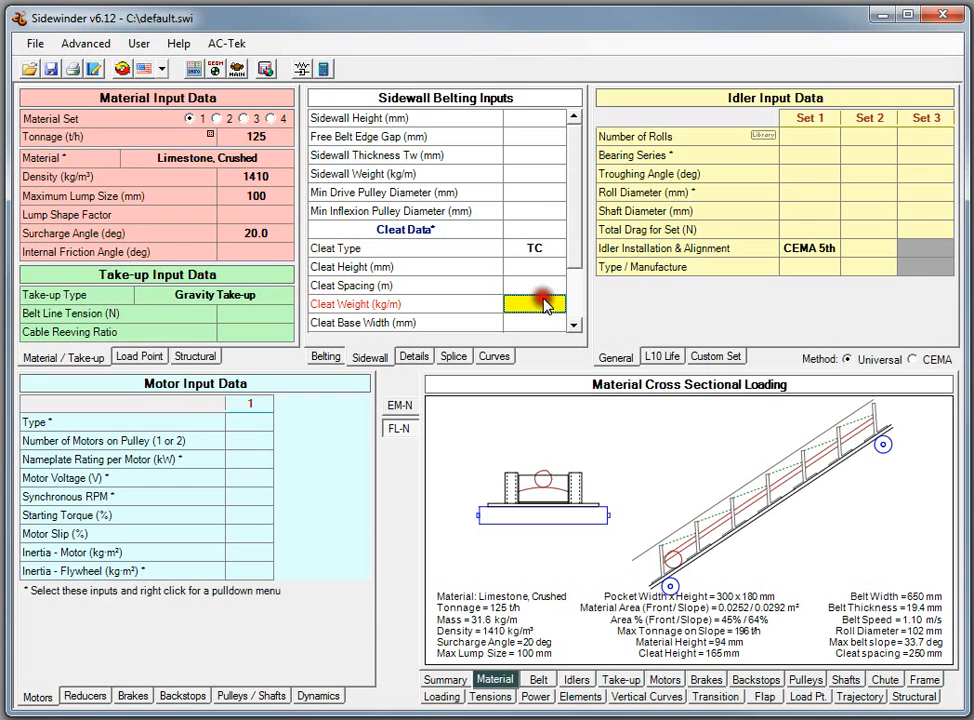
left_click(323, 68)
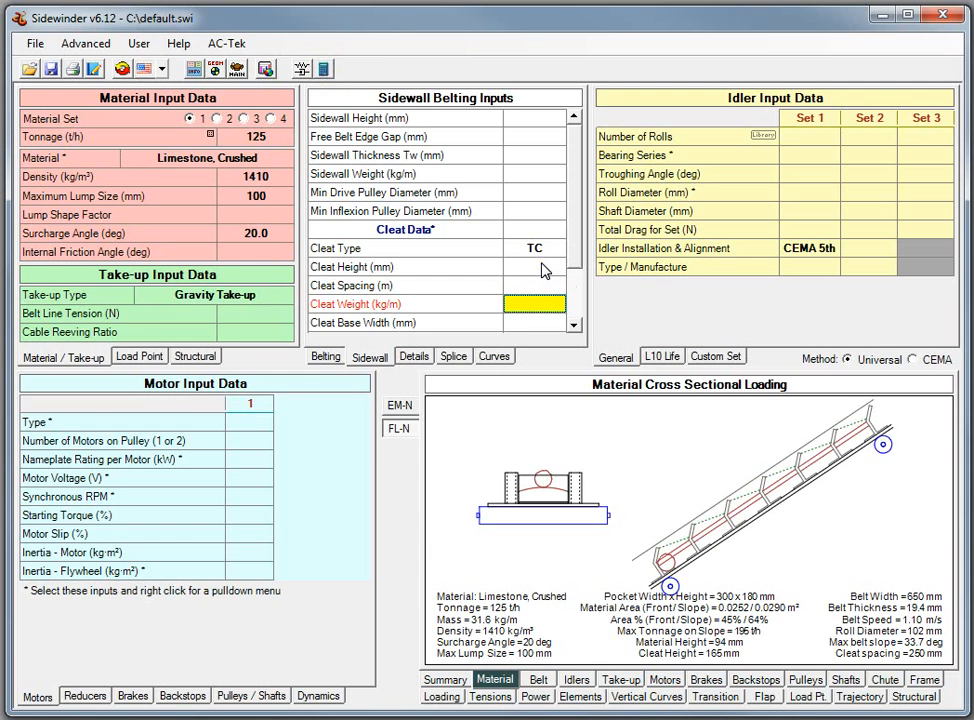
Step: Review the cleat height, cleat spacing and cleat weight inputs against the cross-sectional loading drawing
left_click(476, 268)
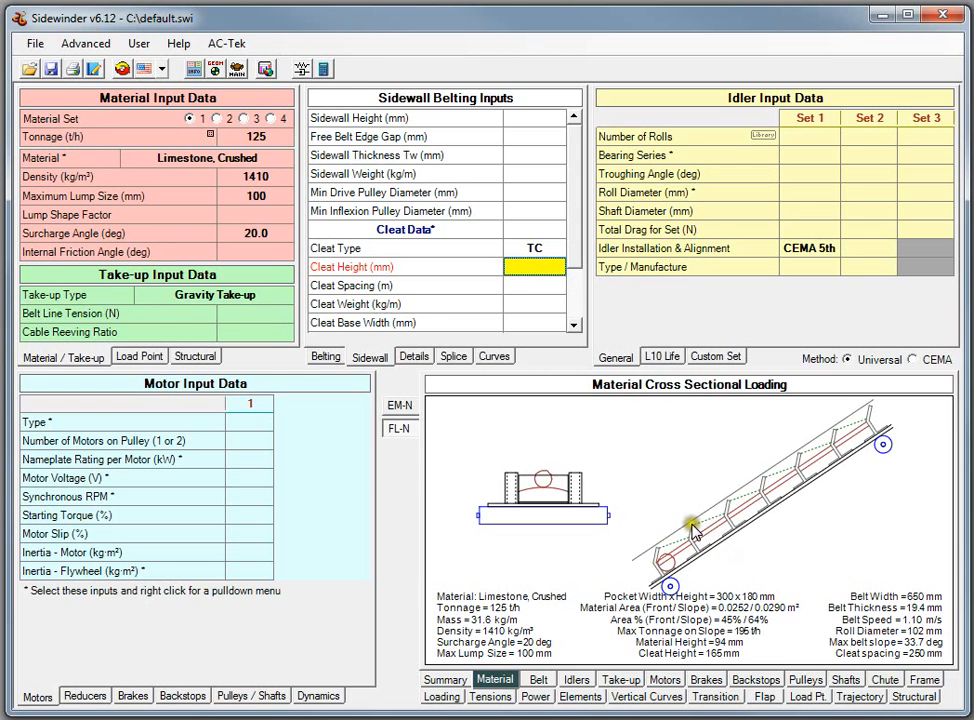
left_click(531, 287)
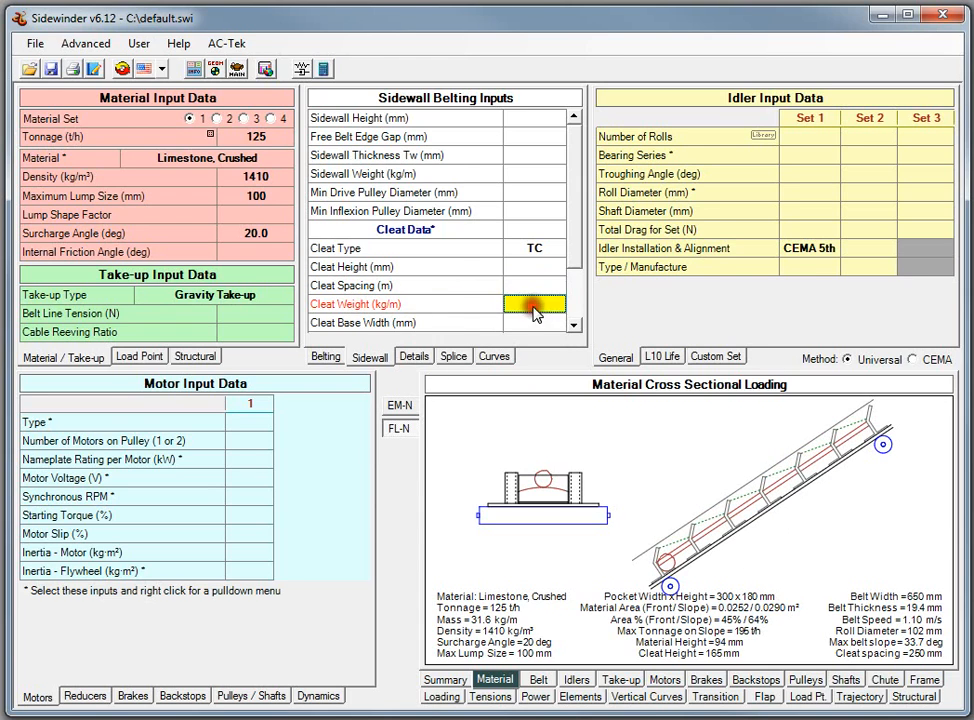
mouse_move(355, 310)
Step: Set the cleat base width to 50 mm and recalculate the conveyor
left_click(545, 320)
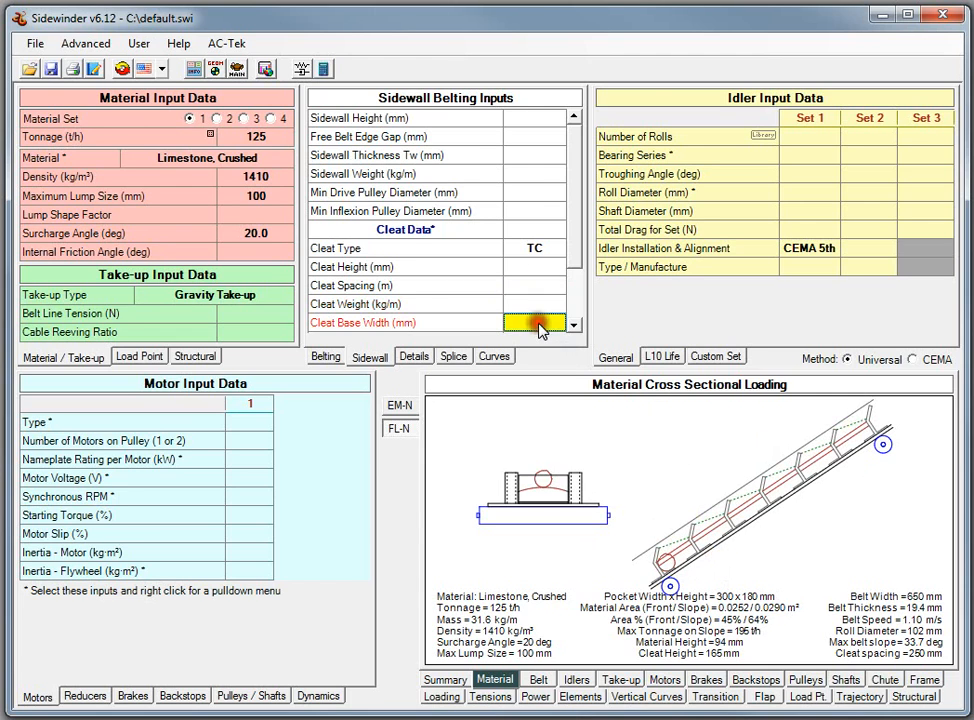
scroll(545, 290, "down", 2)
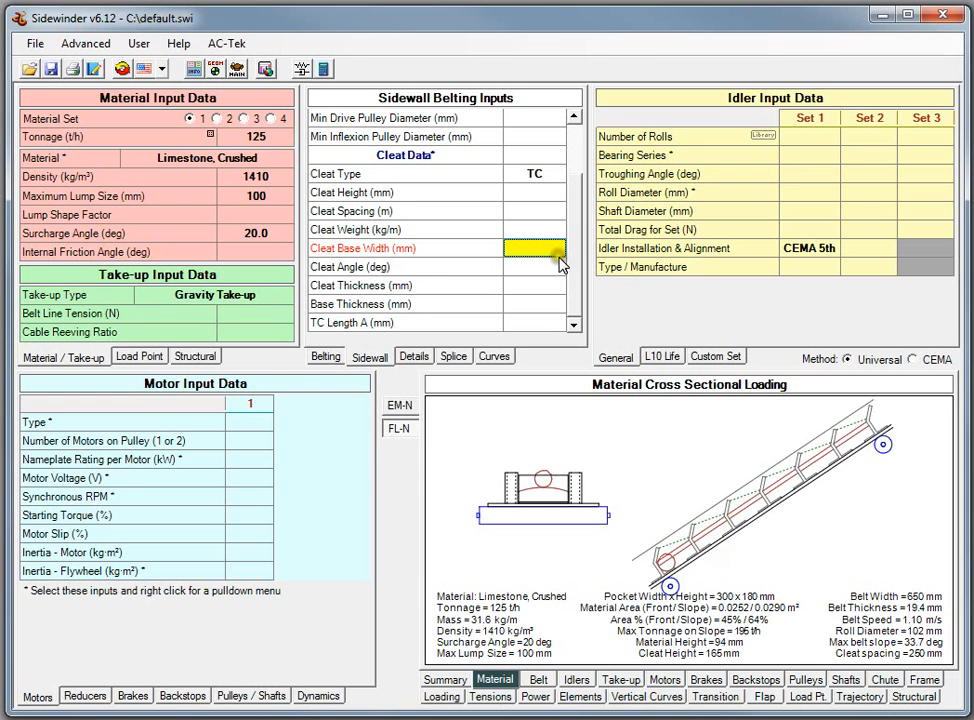
type("50")
key("Return")
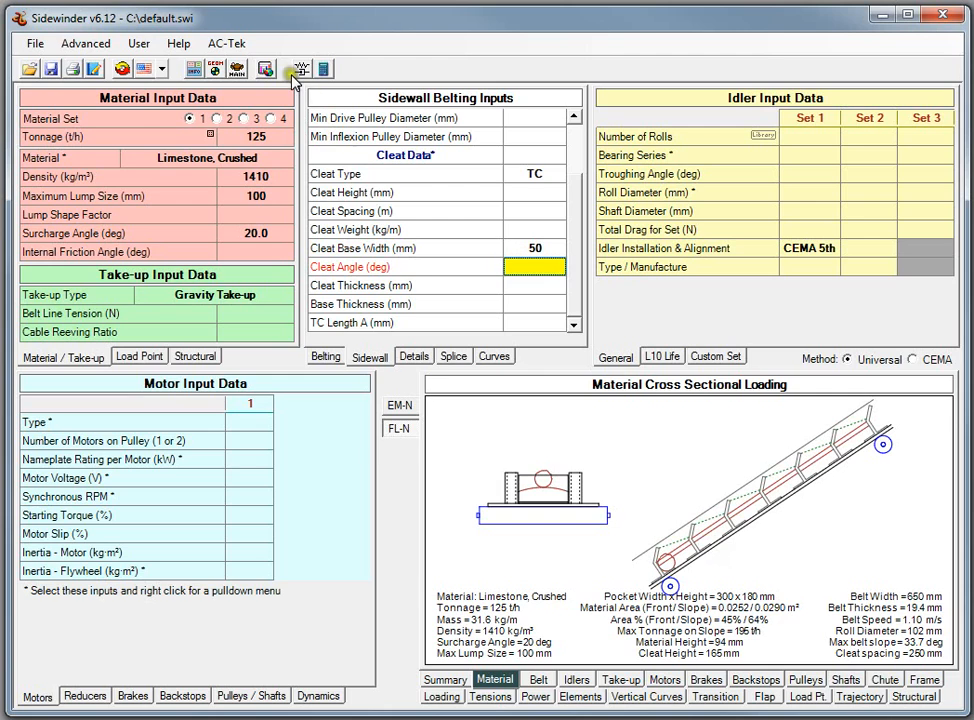
left_click(327, 71)
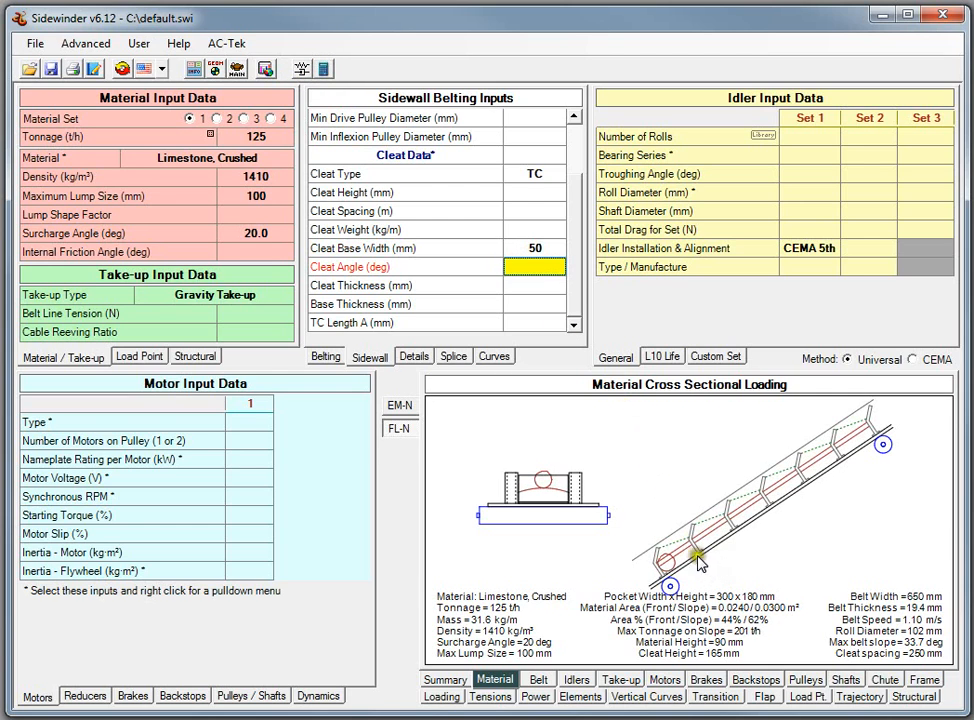
Step: Increase the cleat base width to 100 mm and recalculate the cross-sectional loading
left_click(534, 250)
type("100")
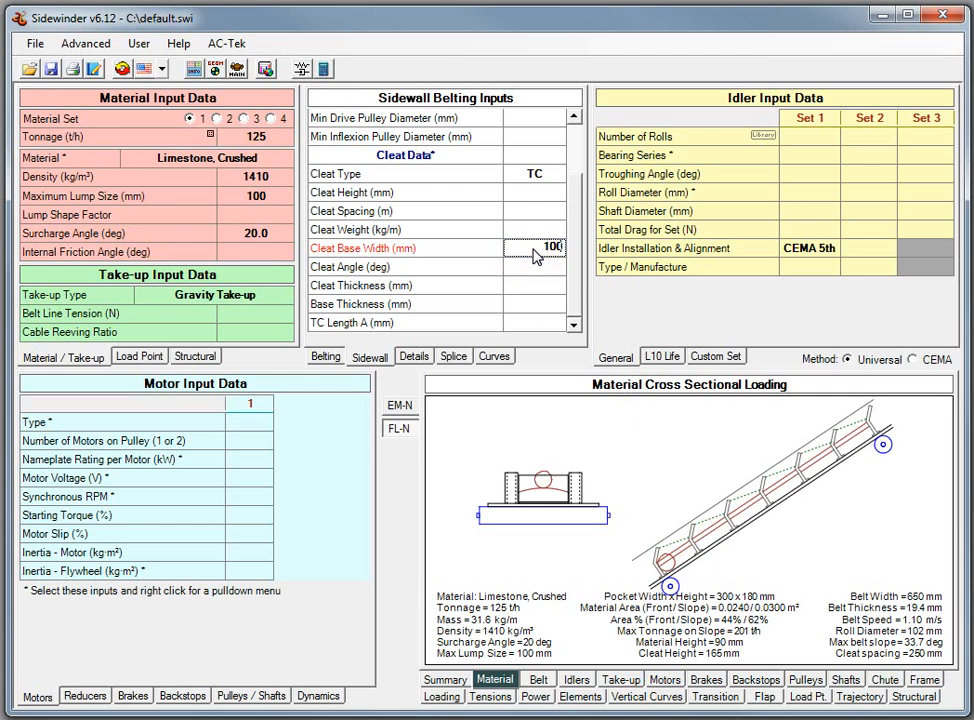
key("Return")
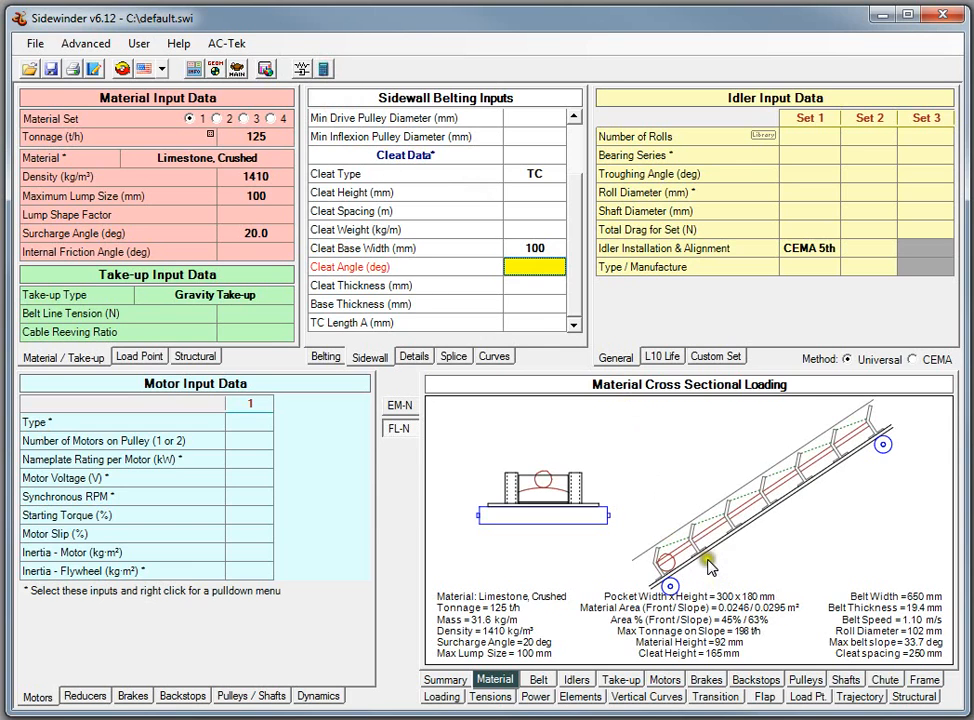
Step: Clear the cleat base width and recalculate with the default value
left_click(552, 250)
left_click(550, 267)
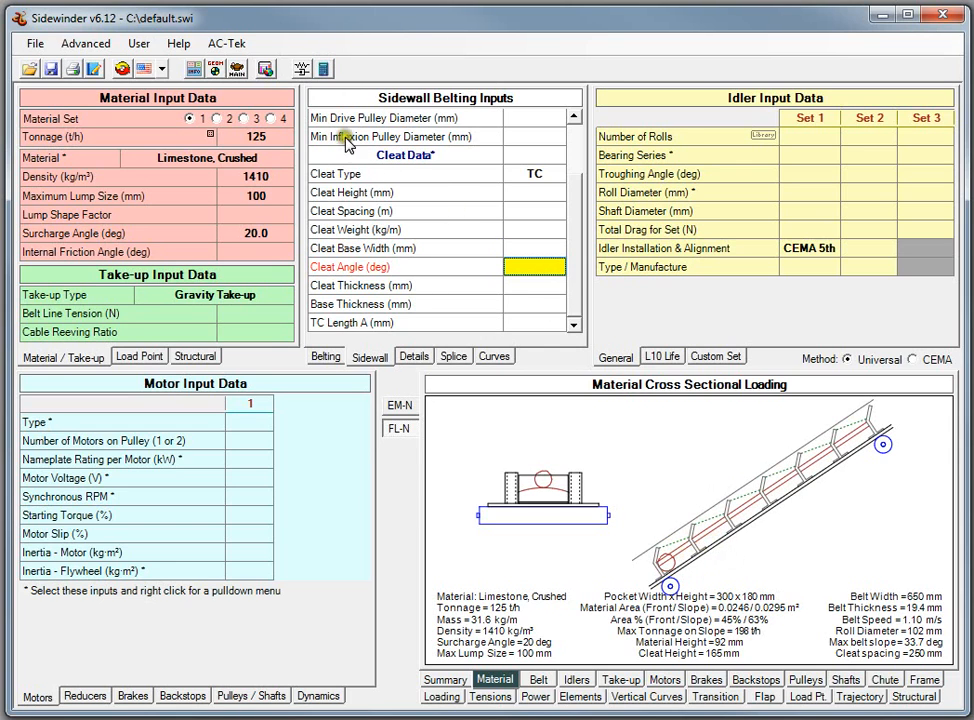
left_click(265, 68)
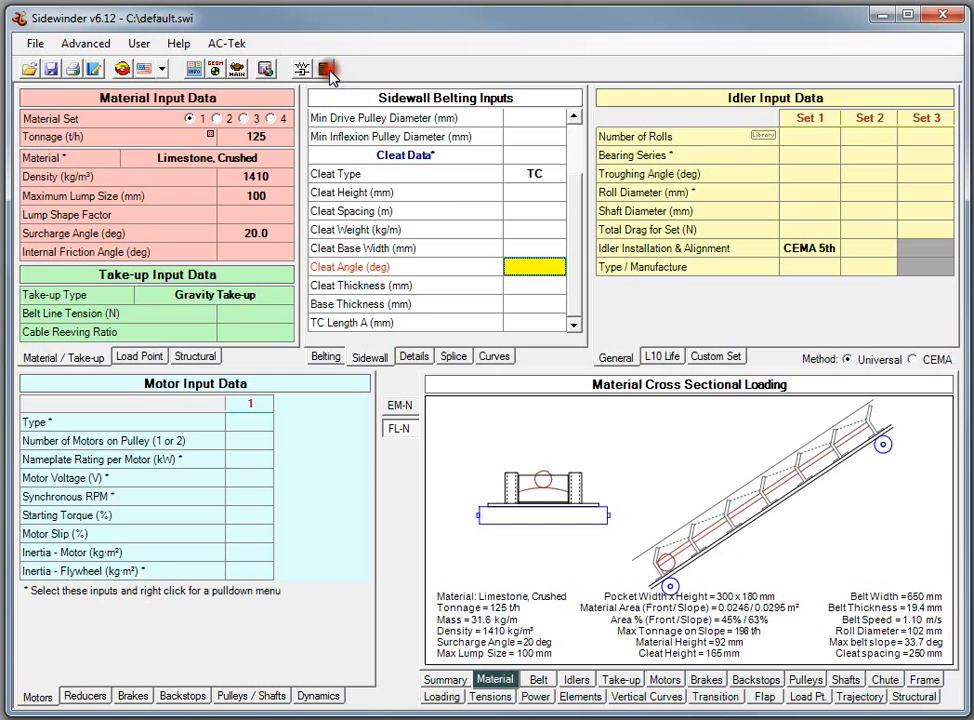
Step: Set the cleat thickness to 50 mm and recalculate the conveyor
left_click(527, 286)
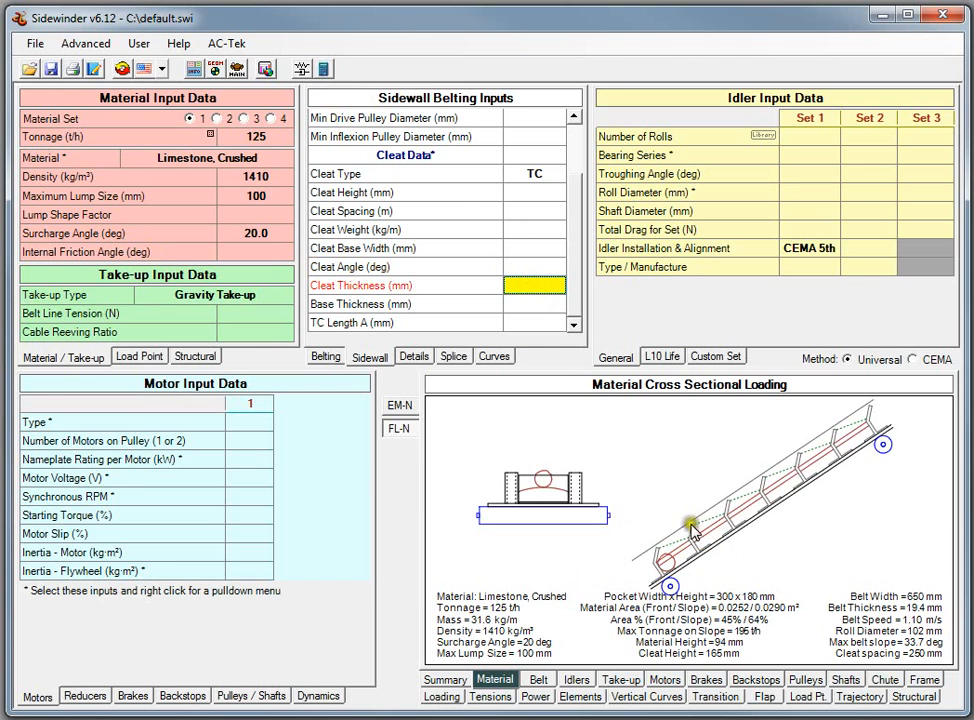
type("50")
left_click(480, 270)
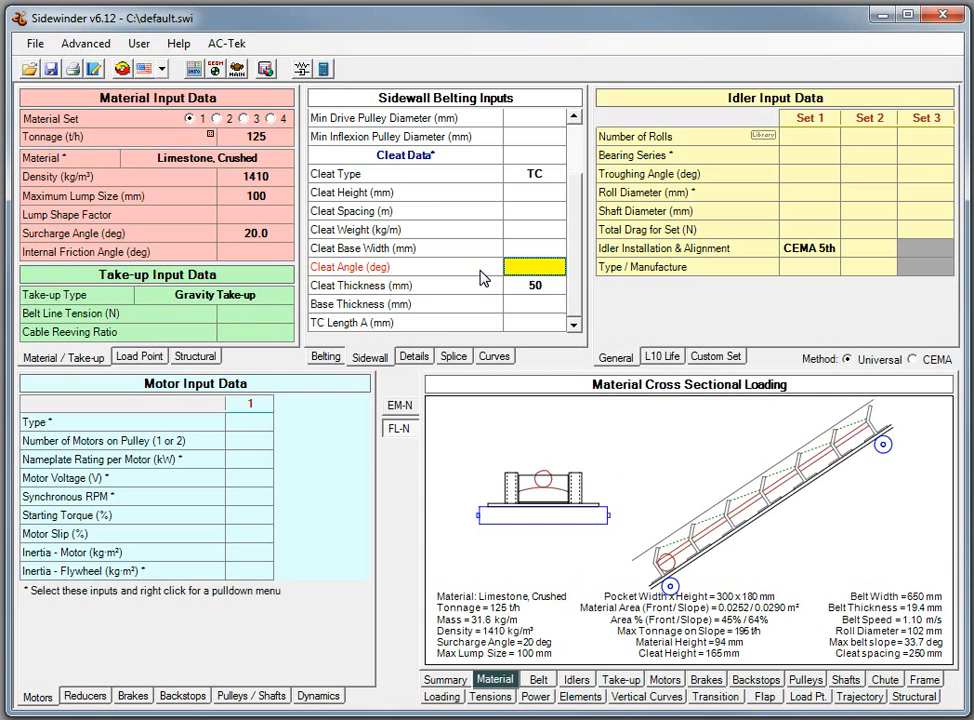
left_click(323, 68)
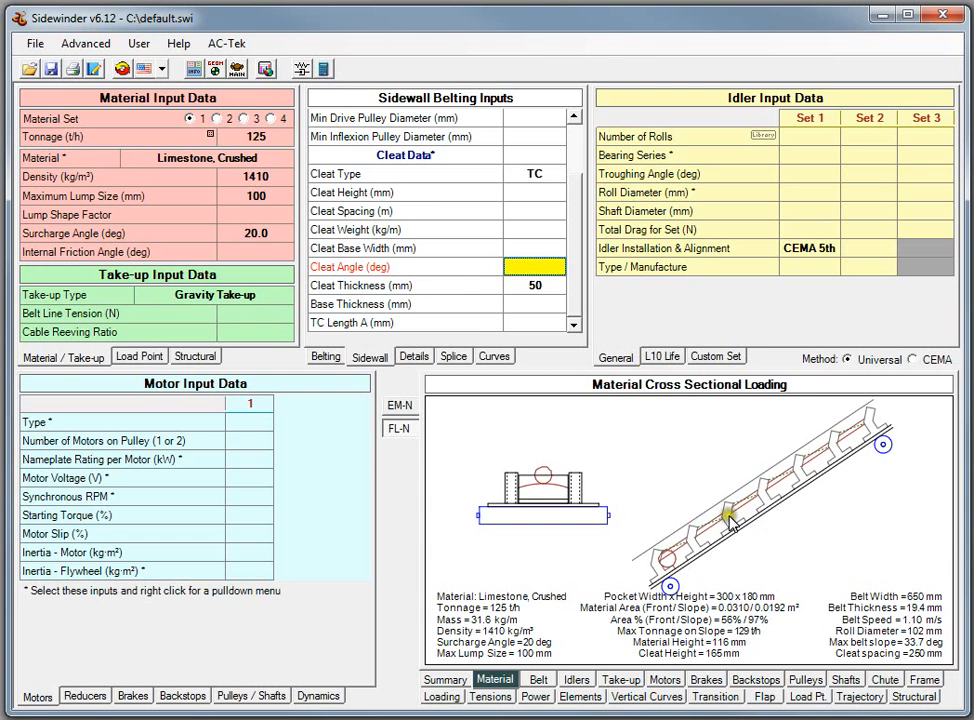
Step: Clear the cleat thickness, set the base thickness to 50 mm, and recalculate the conveyor
left_click(520, 289)
key("Delete")
key("Return")
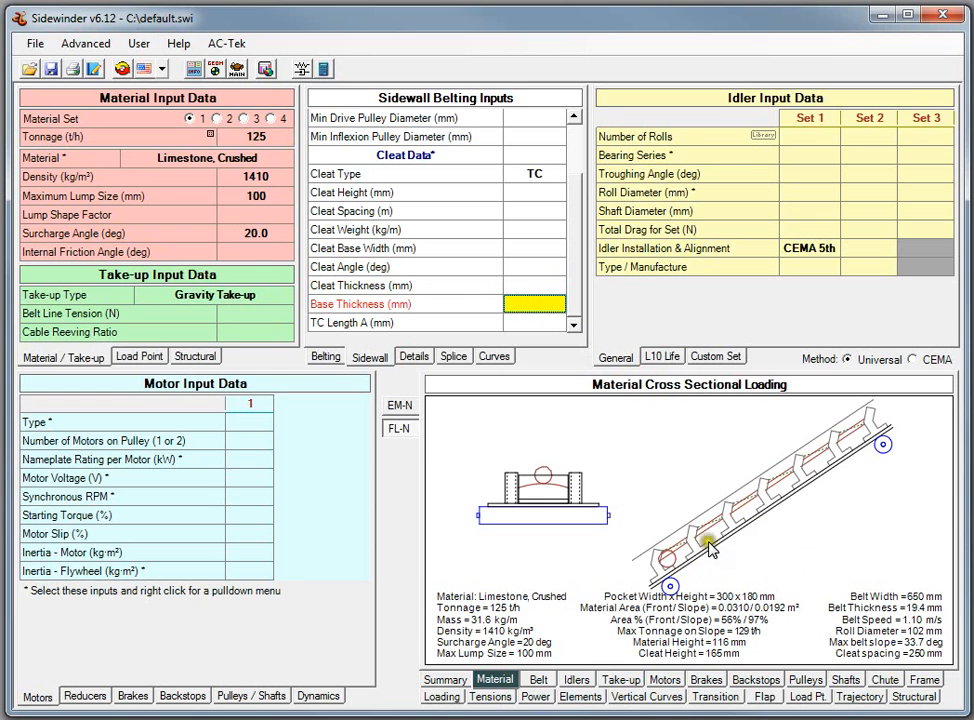
type("50")
key("Up")
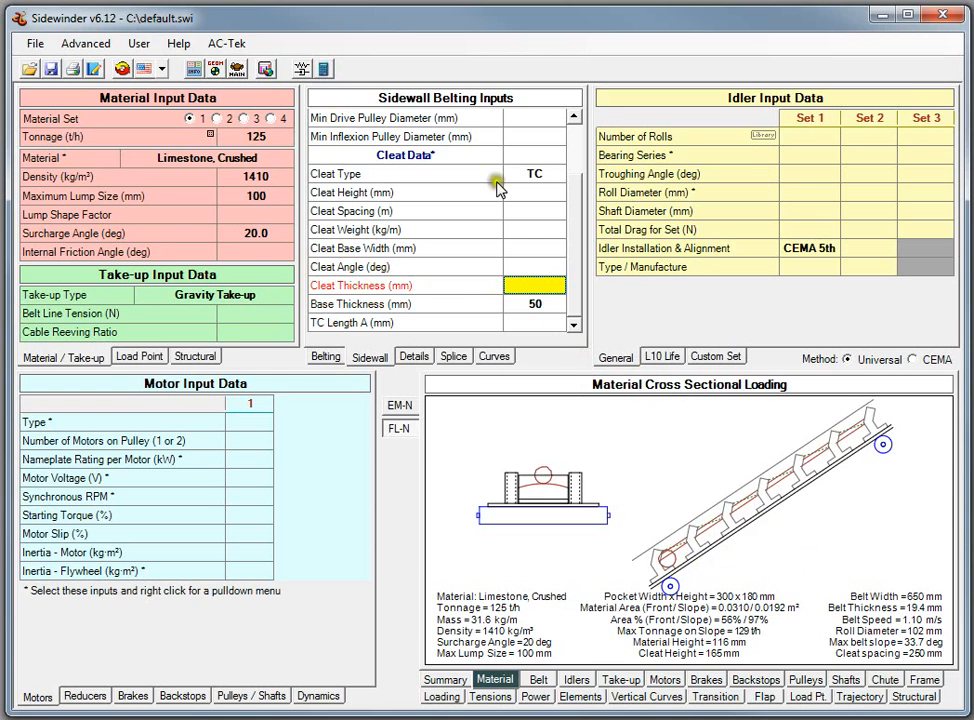
left_click(303, 70)
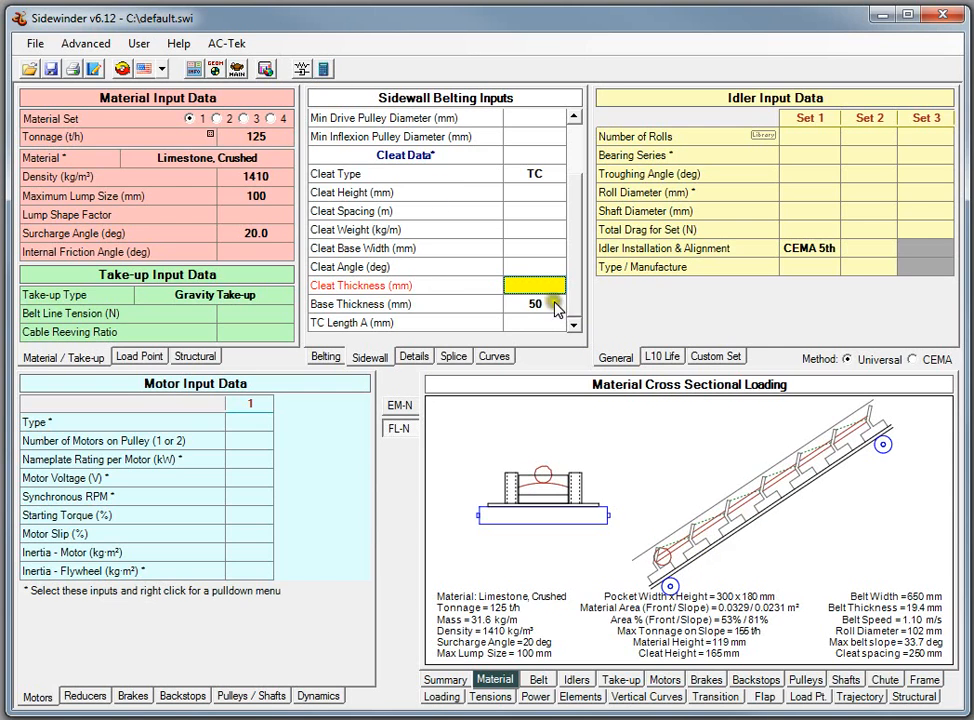
Step: Set both the cleat thickness and the base thickness to 0 mm and recalculate the conveyor
left_click(512, 302)
key("Up")
type("0")
key("Return")
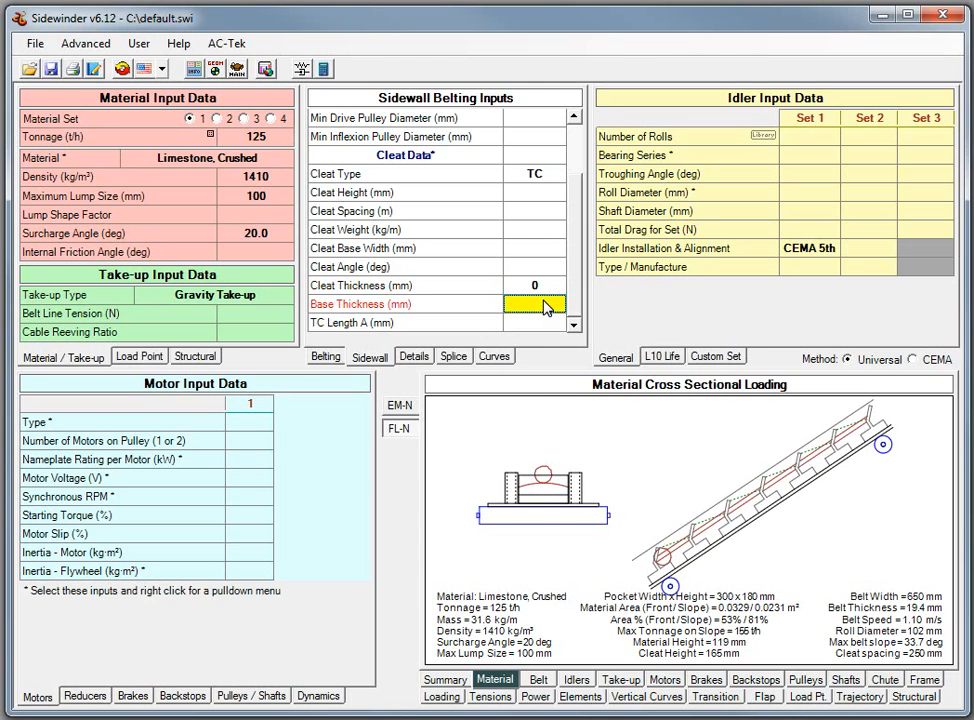
type("0")
key("Up")
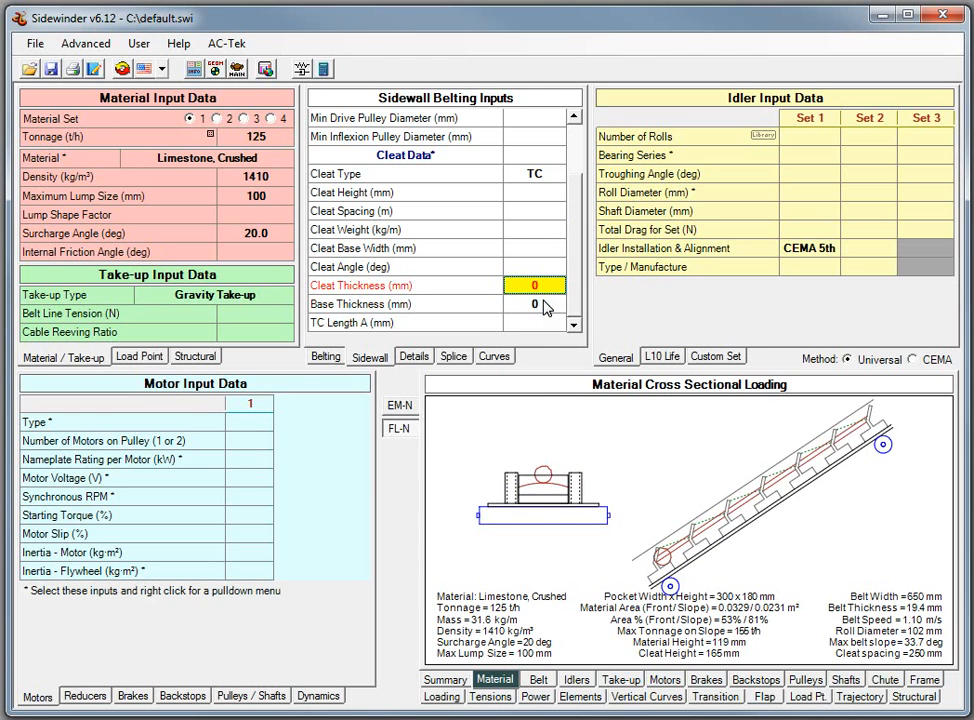
left_click(323, 69)
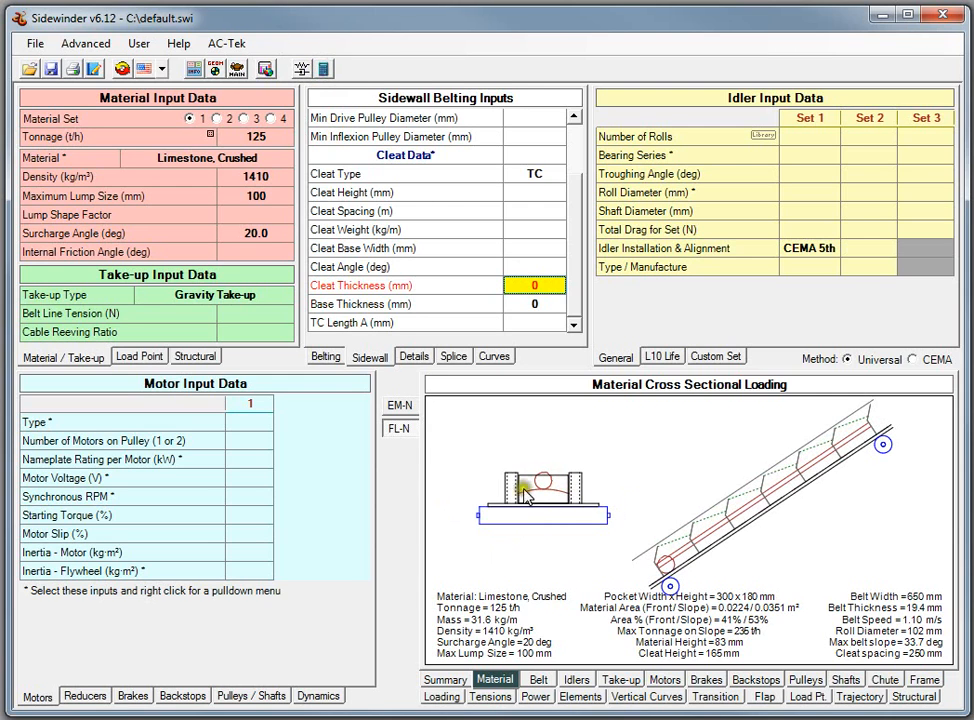
Step: In the belt input data, set the belt width to 650 mm and the speed at 100% motor nameplate to 1.1 m/s
left_click(324, 358)
left_click(523, 192)
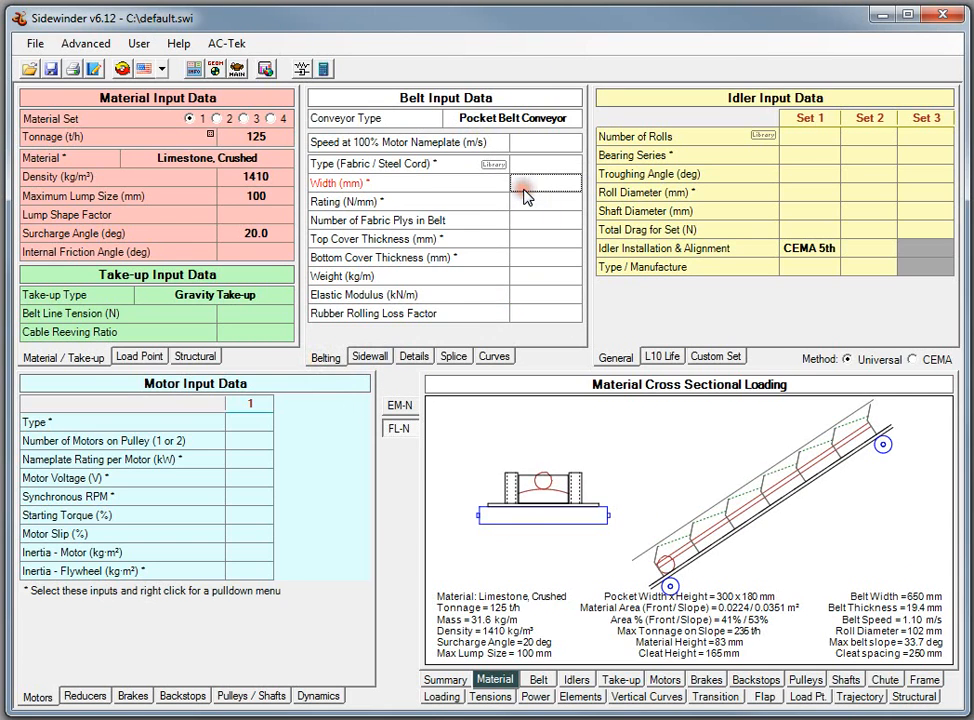
key("Up")
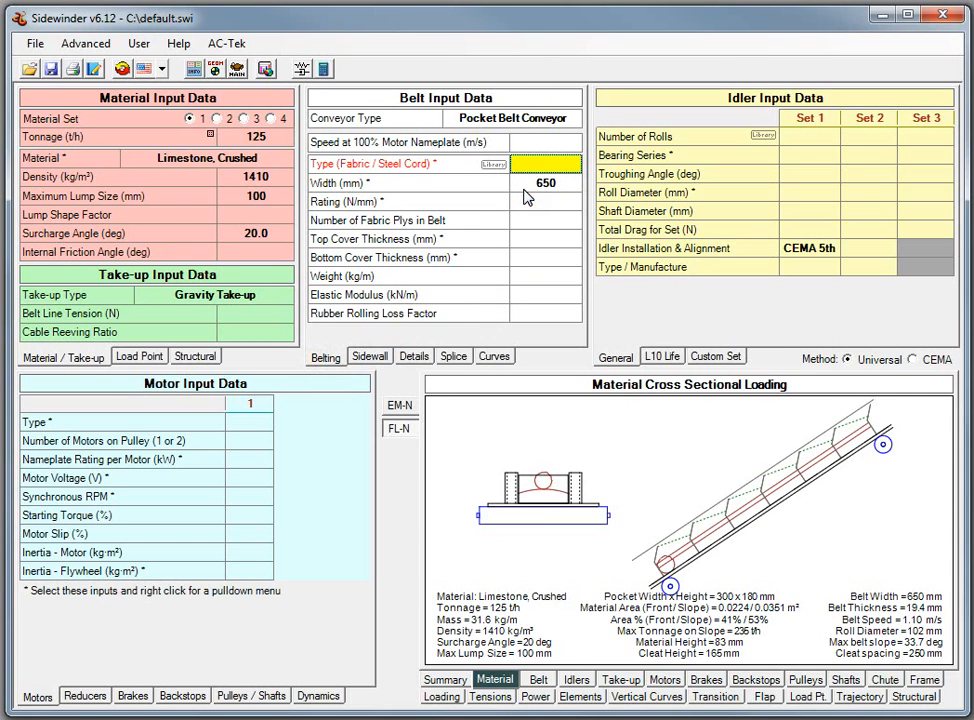
key("Up")
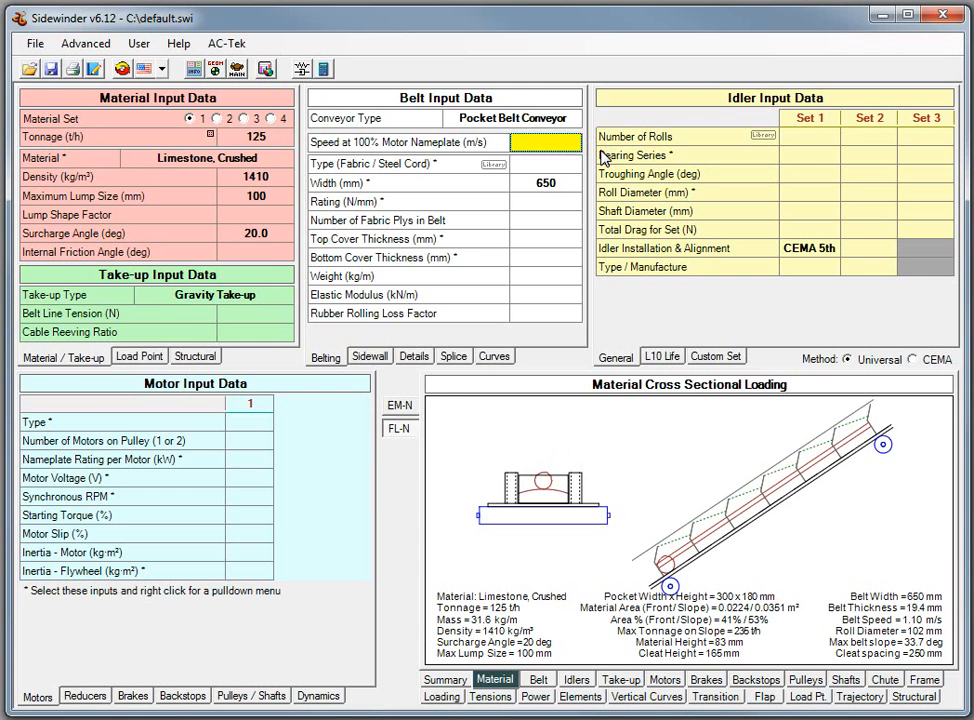
type("1.1")
key("Return")
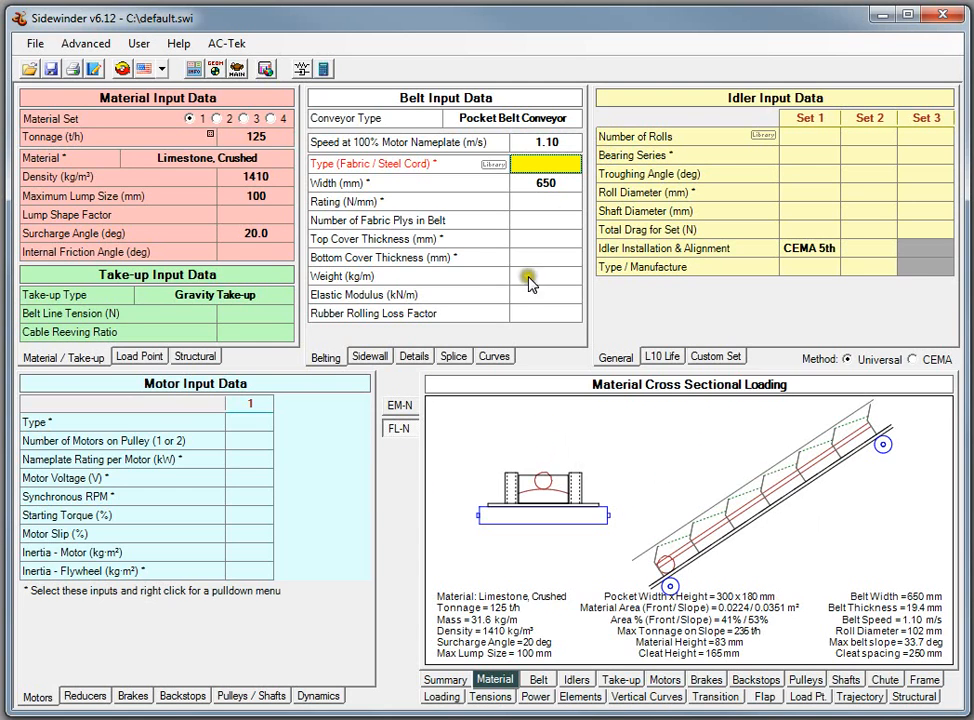
Step: Return to the sidewall belting inputs and check the cleat thickness and base thickness entries
left_click(362, 357)
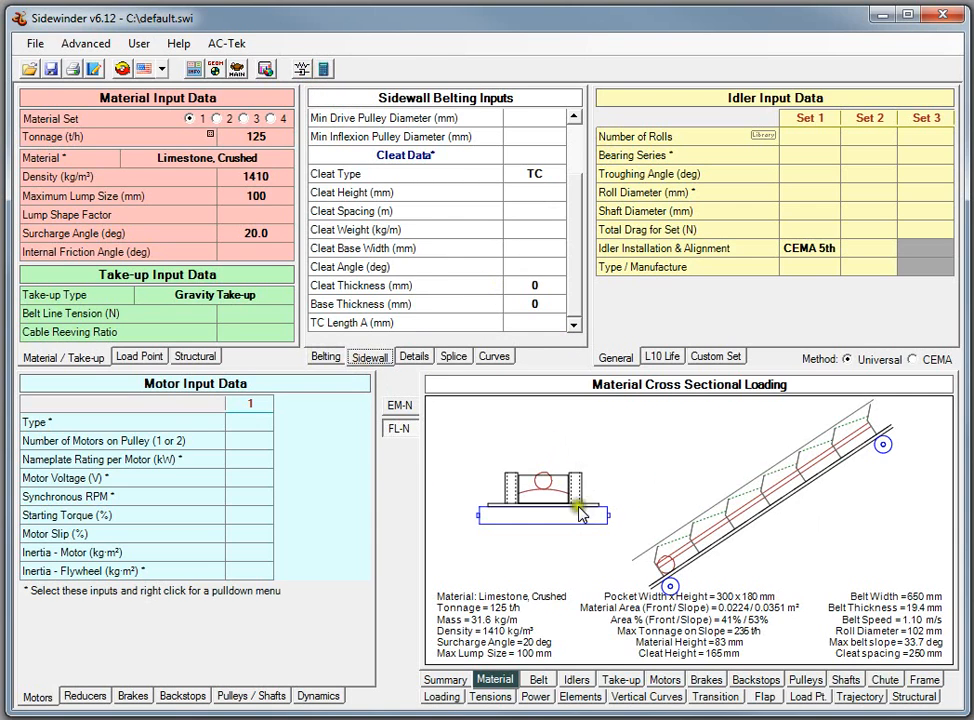
double_click(532, 287)
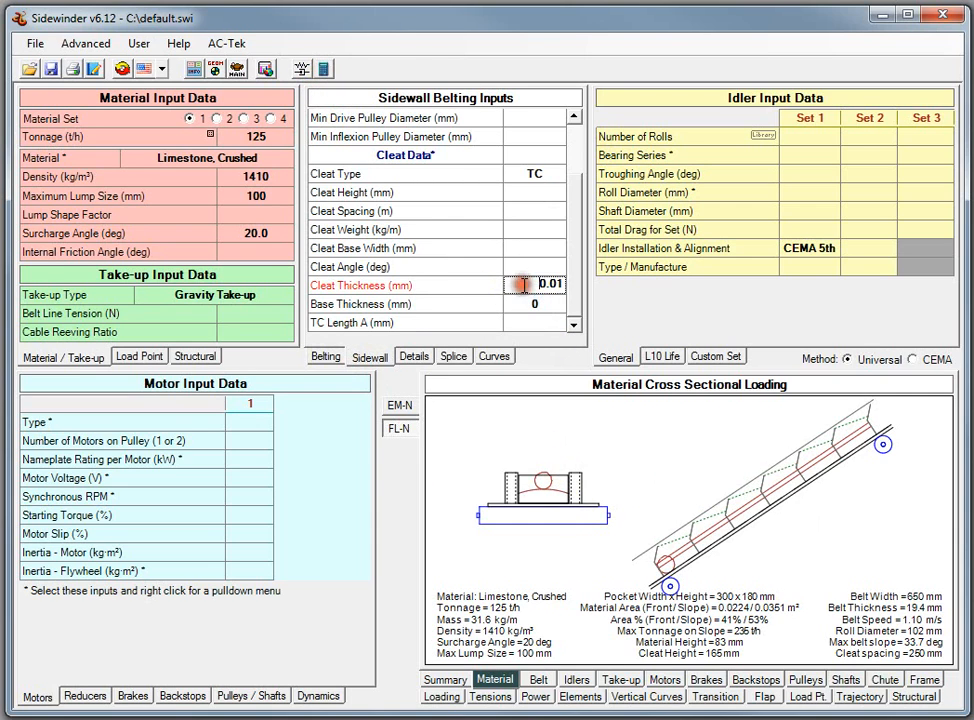
left_click(536, 305)
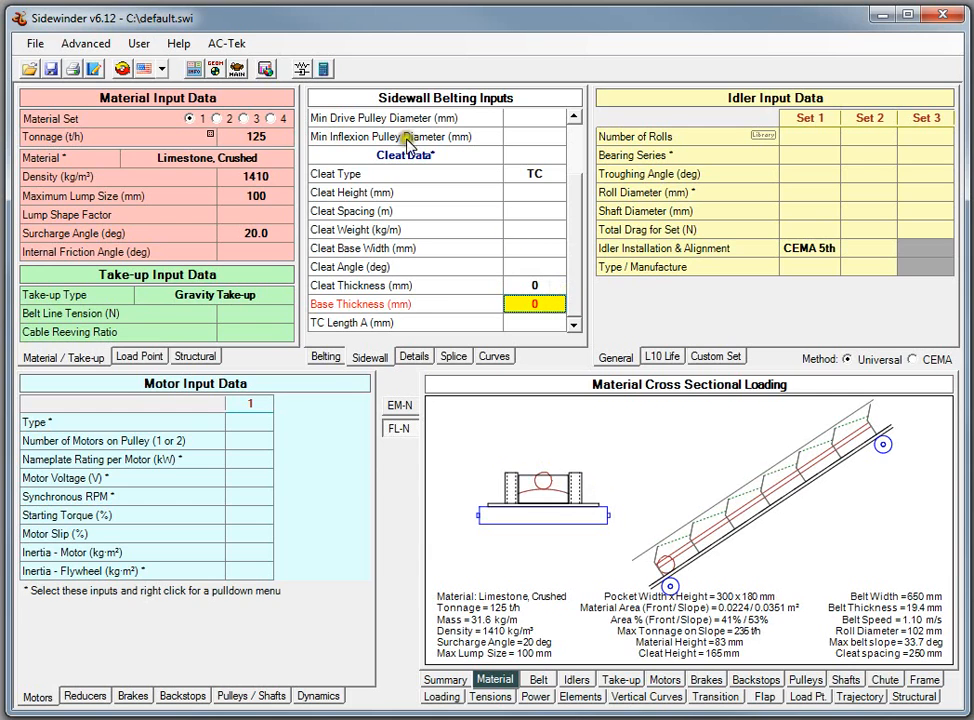
Step: Set the material tonnage to 300 t/h and recalculate the conveyor to check the cross-sectional loading
left_click(262, 138)
type("5")
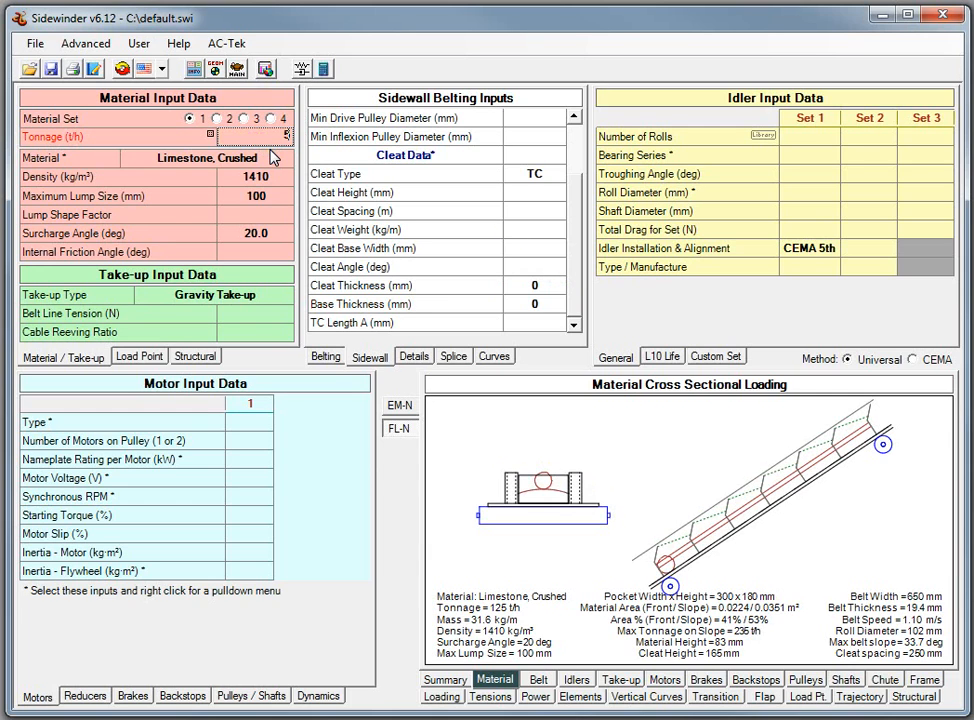
type("00")
key("Up")
type("300")
key("Return")
left_click(326, 69)
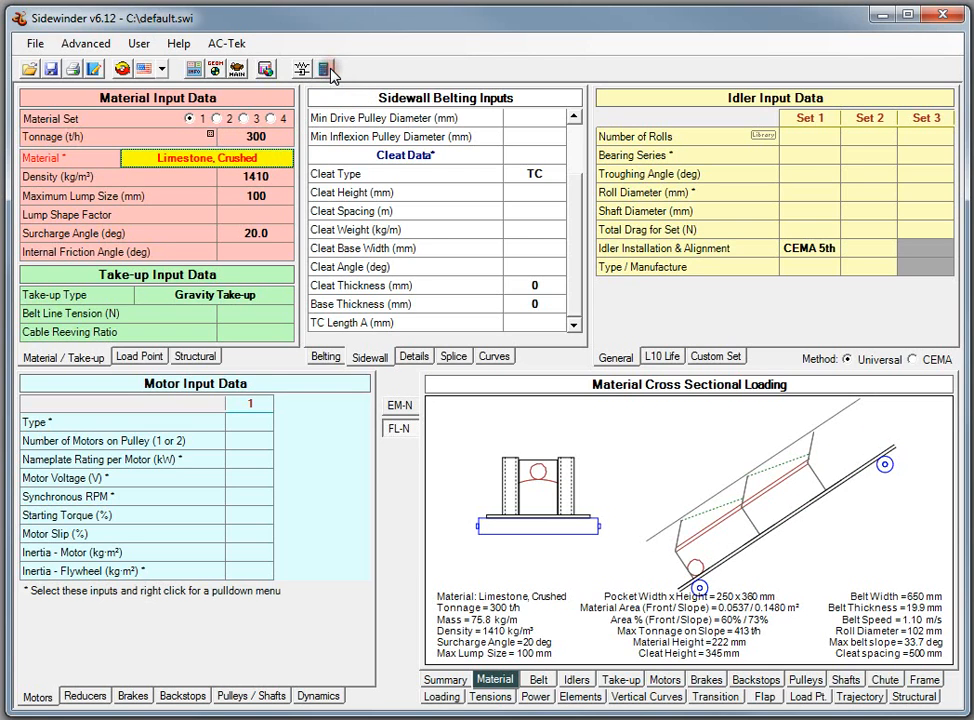
Step: In the sidewall belting inputs, set the sidewall height to 200 mm and the cleat height to 180 mm, and recalculate
left_click(546, 248)
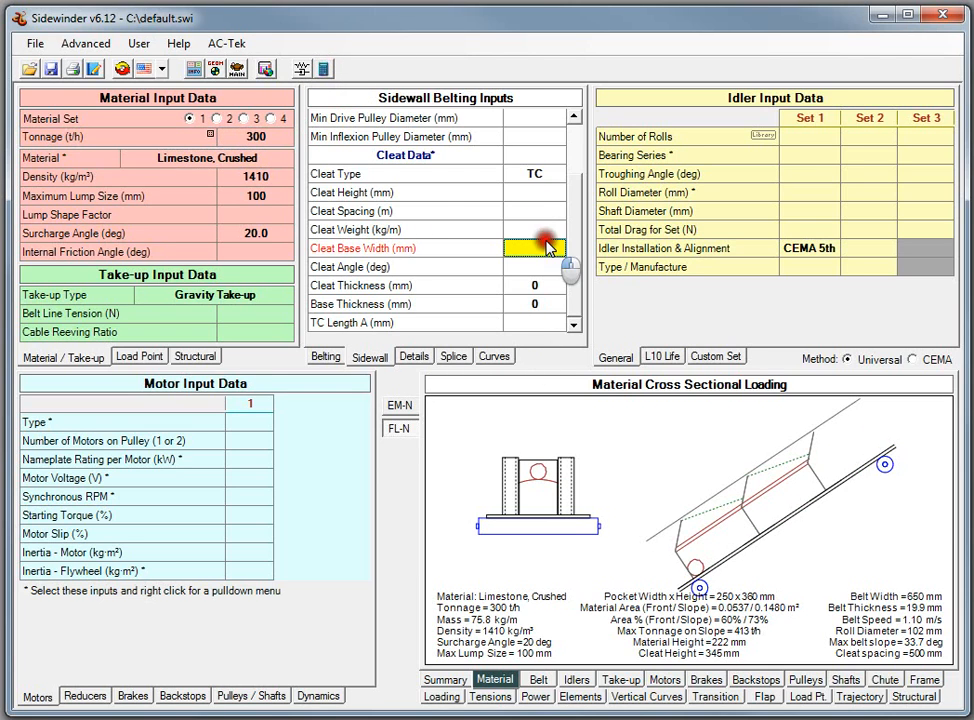
scroll(548, 230, "up", 2)
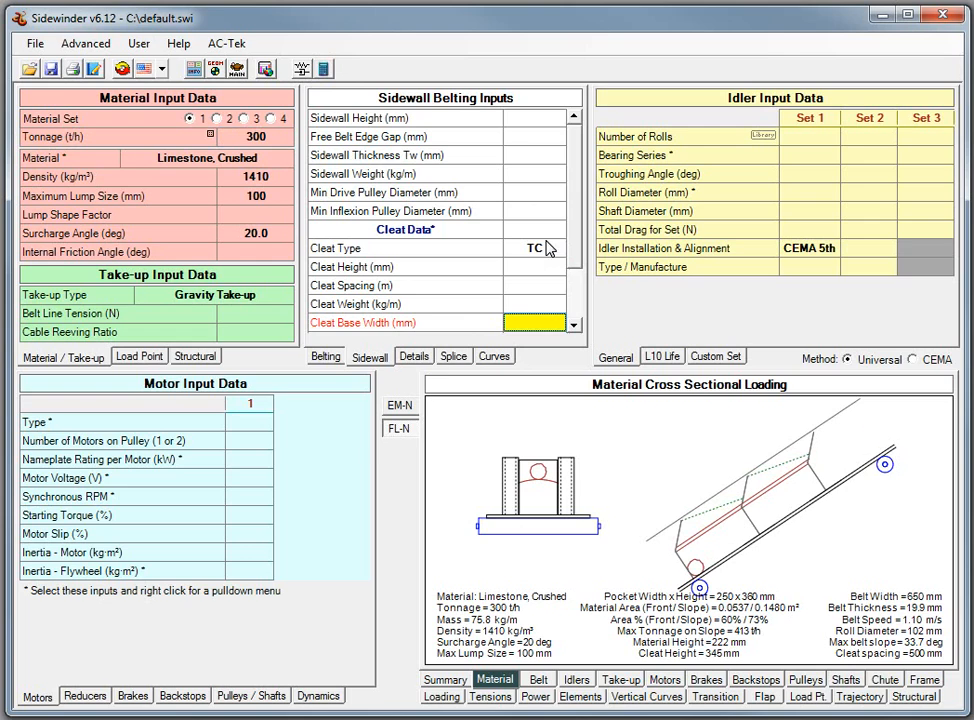
left_click(548, 119)
type("200")
key("Return")
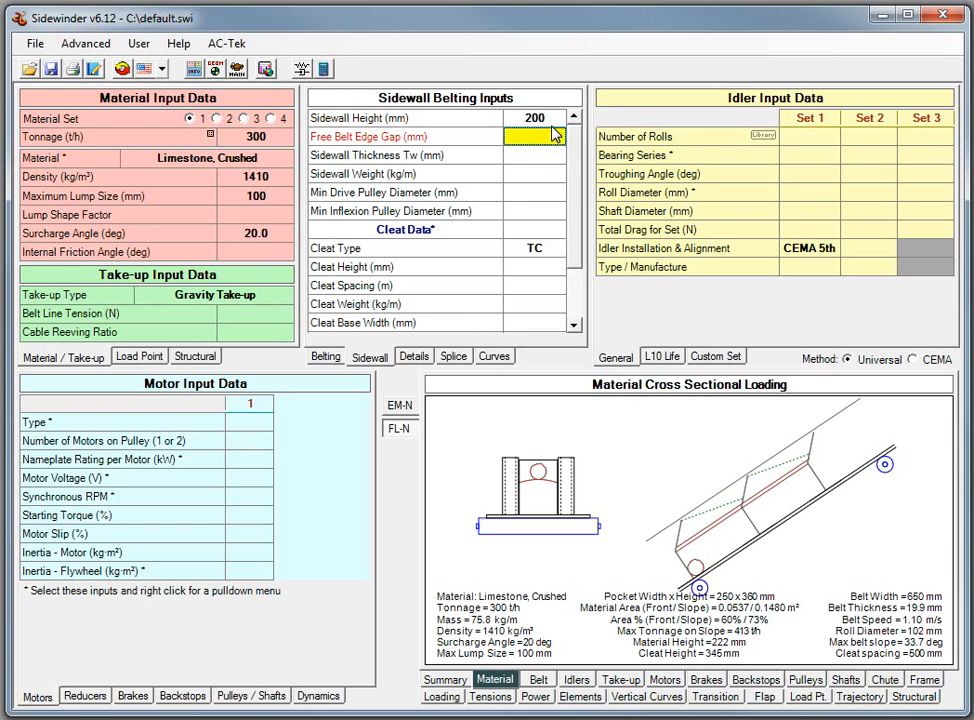
key("Return")
type("180")
key("Return")
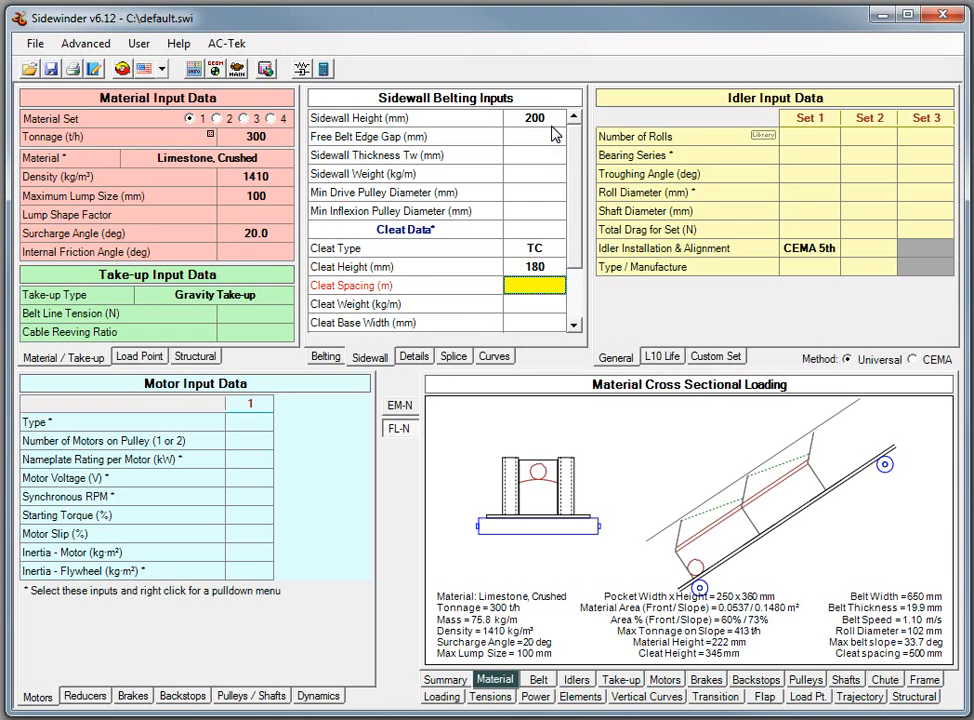
left_click(265, 69)
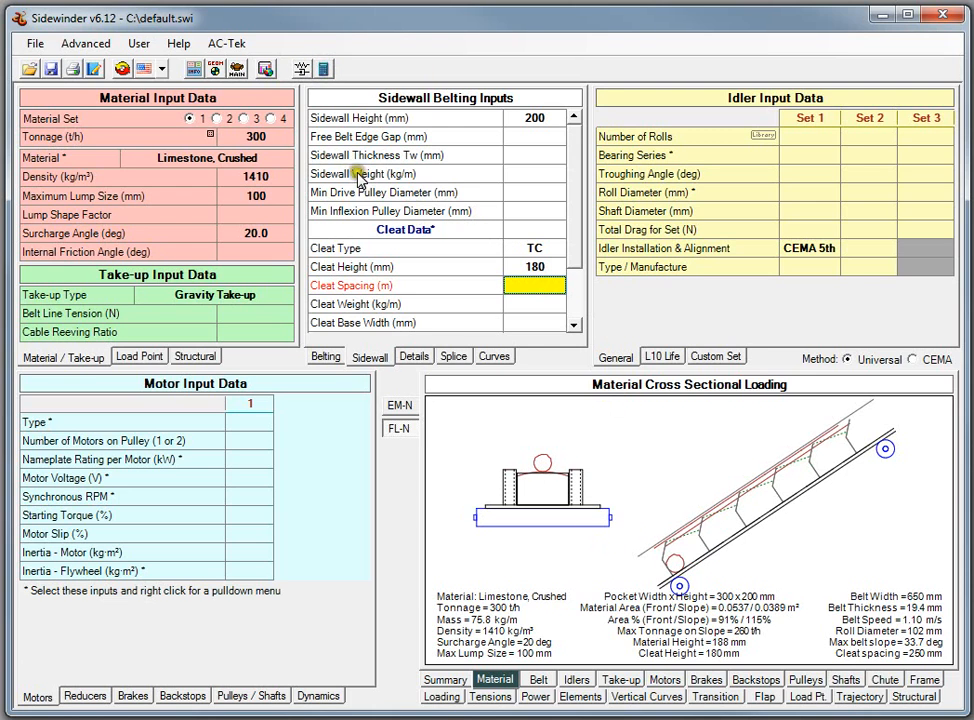
Step: Raise the material tonnage to 310 t/h and 325 t/h in turn, recalculating the conveyor after each change
left_click(258, 143)
type("310")
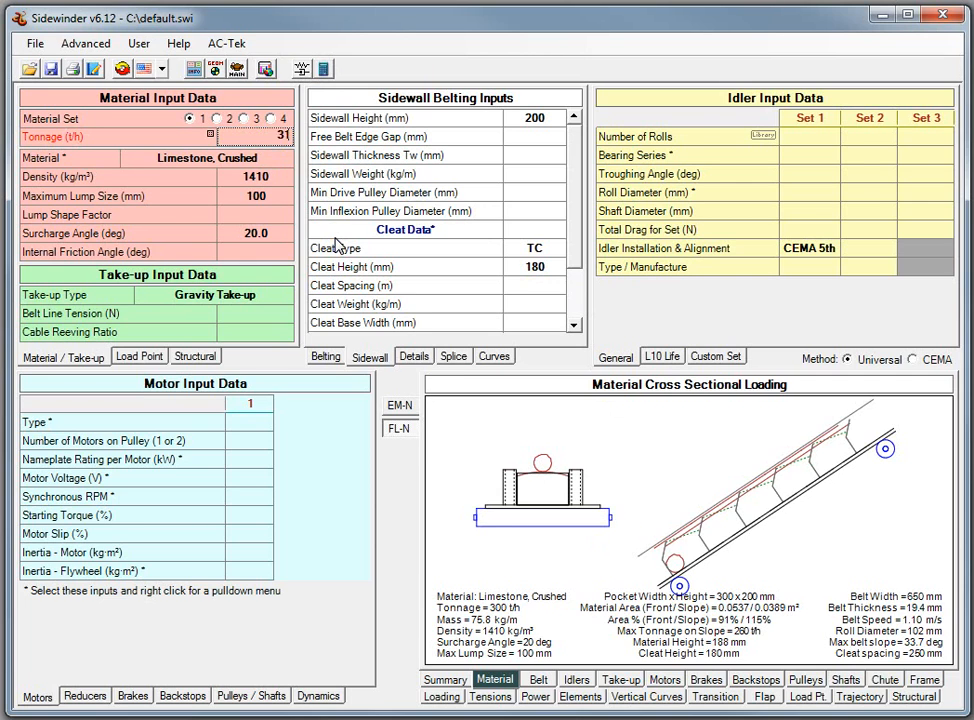
key("Return")
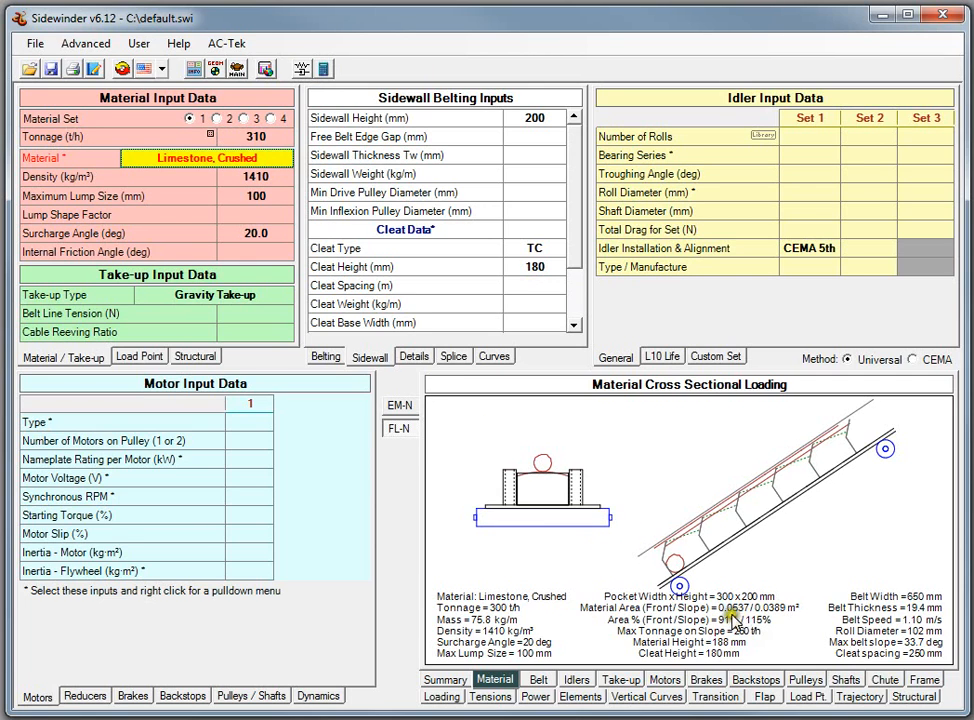
left_click(324, 68)
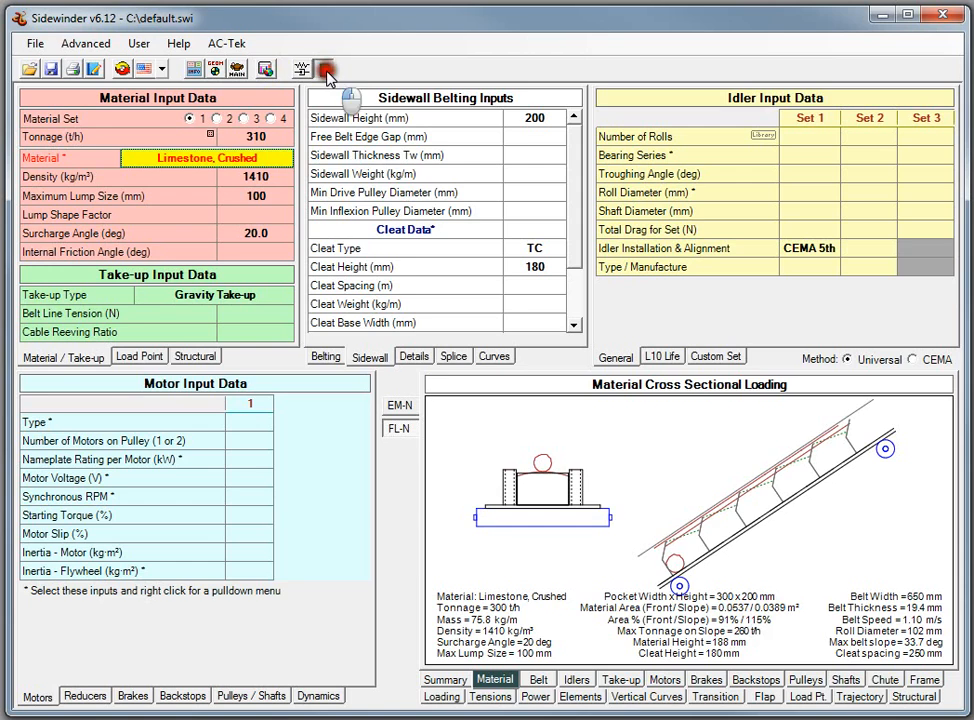
left_click(257, 140)
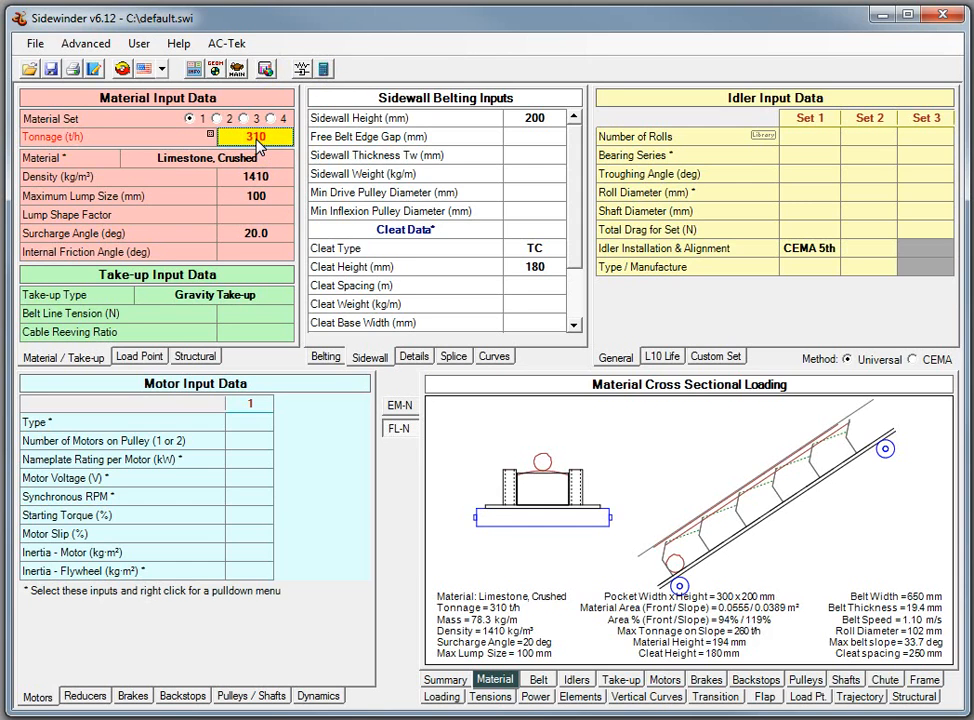
key("Return")
left_click(323, 69)
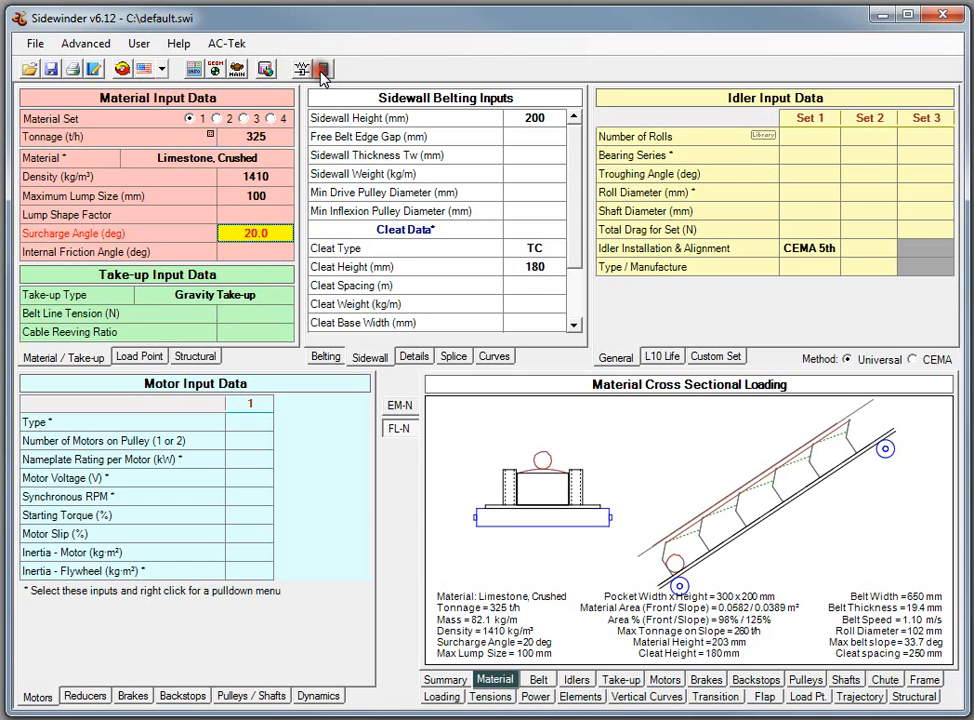
Step: Set the material tonnage to 330 t/h and recalculate the conveyor loading
left_click(268, 137)
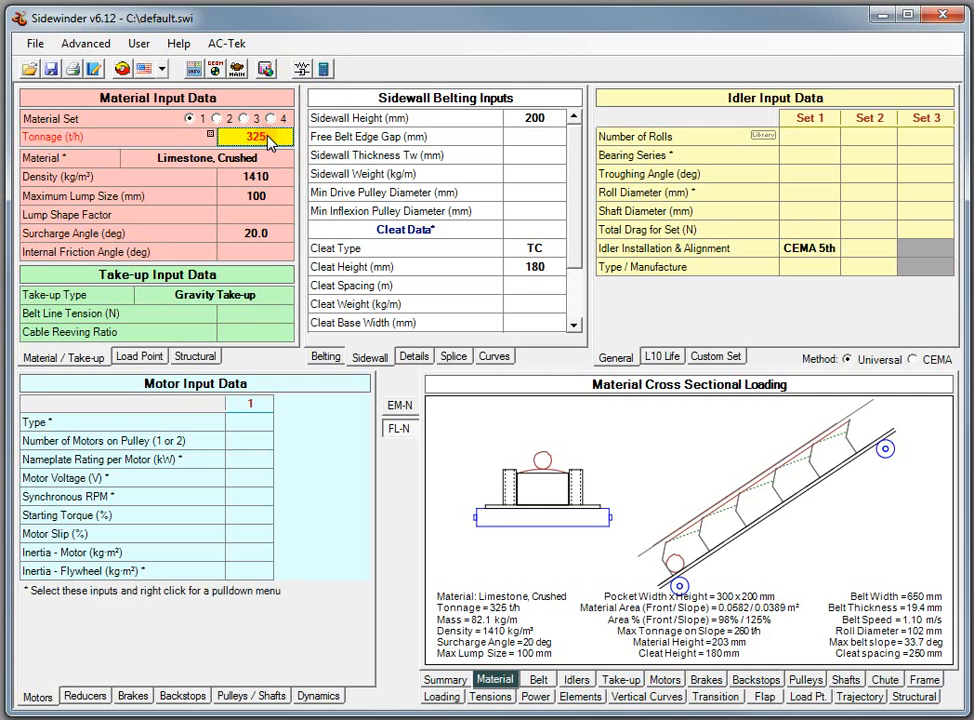
type("330")
left_click(268, 190)
left_click(323, 69)
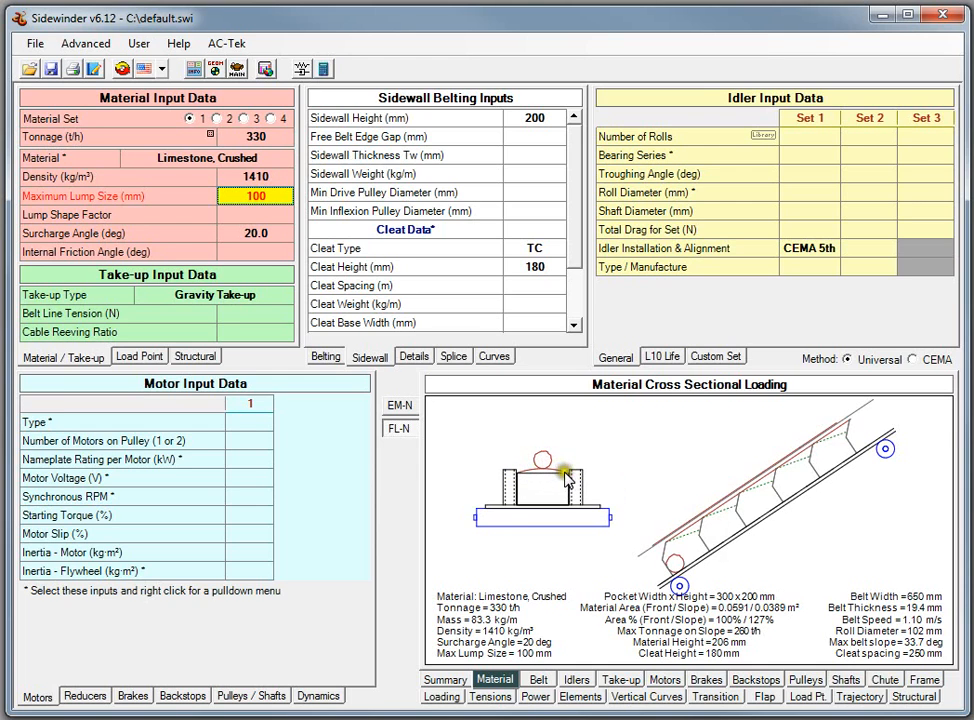
Step: Increase the sidewall height to 240 mm and recalculate the conveyor
left_click(540, 117)
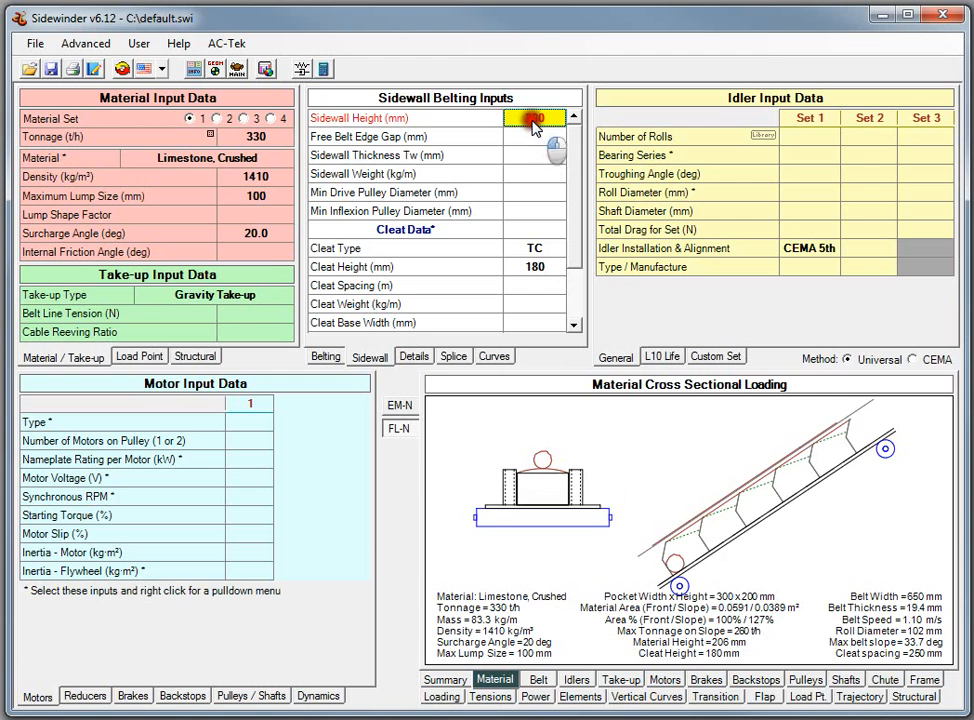
type("240")
left_click(525, 191)
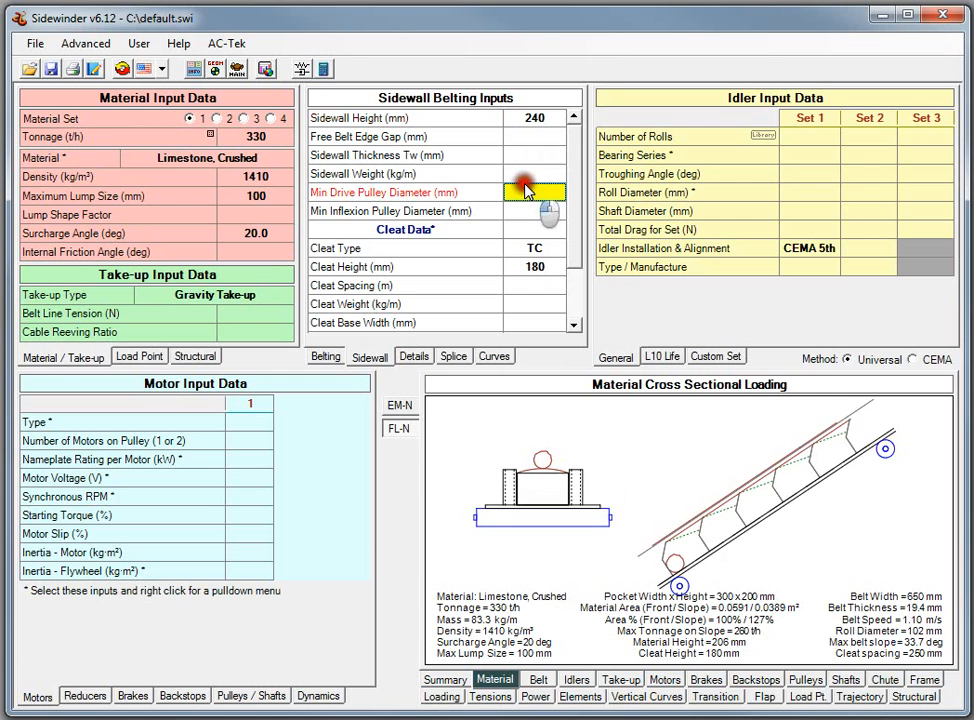
left_click(322, 70)
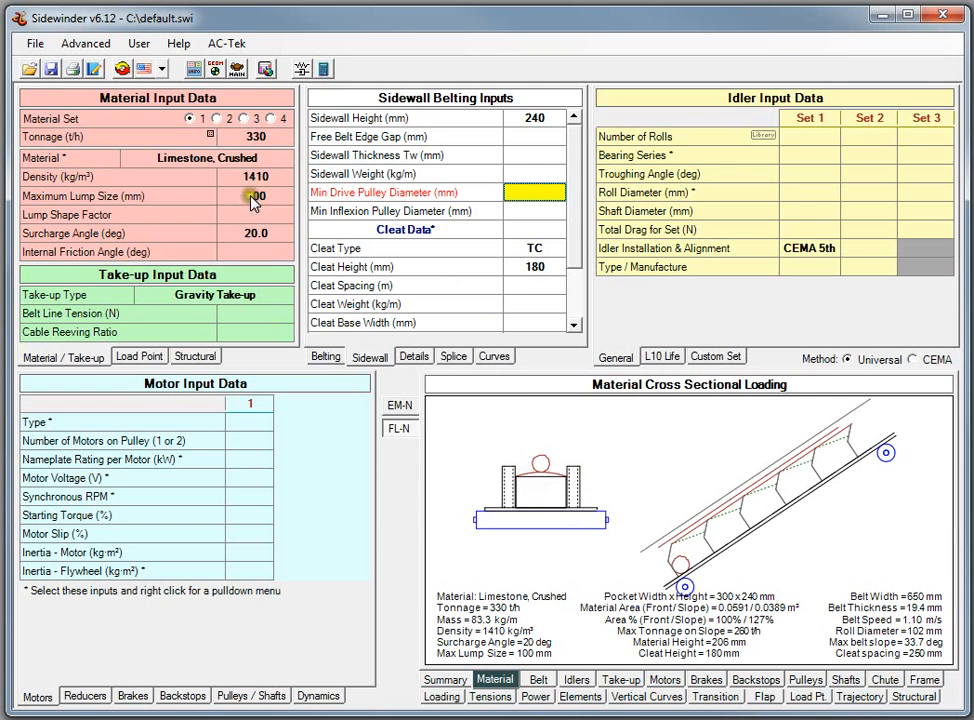
Step: Set the material surcharge angle to 35 degrees and recalculate the conveyor
left_click(265, 233)
key("Delete")
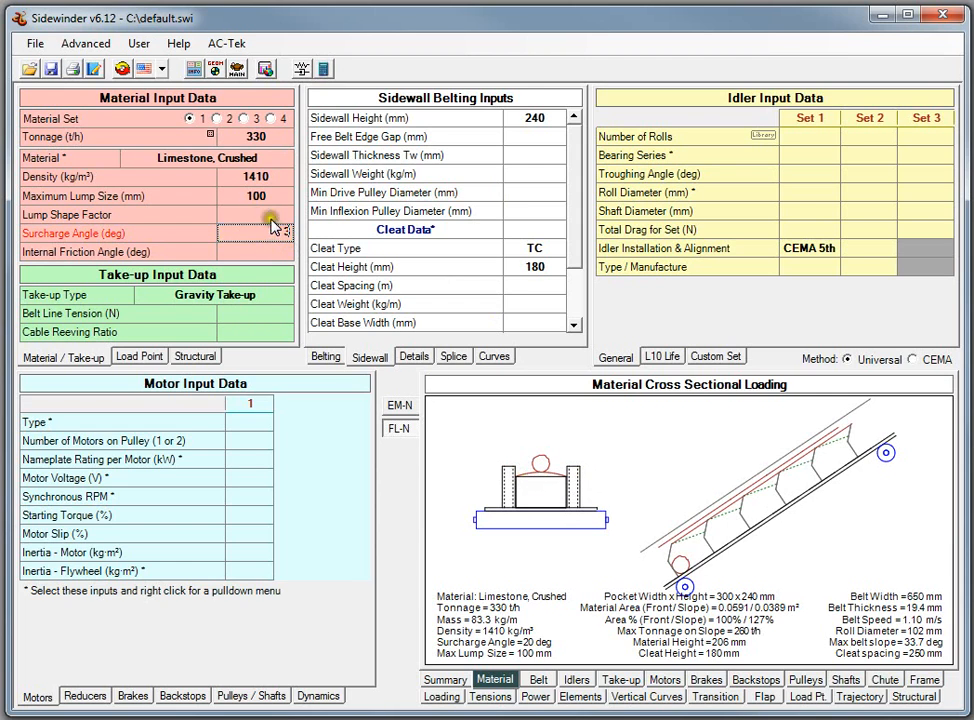
type("35")
left_click(265, 212)
left_click(325, 68)
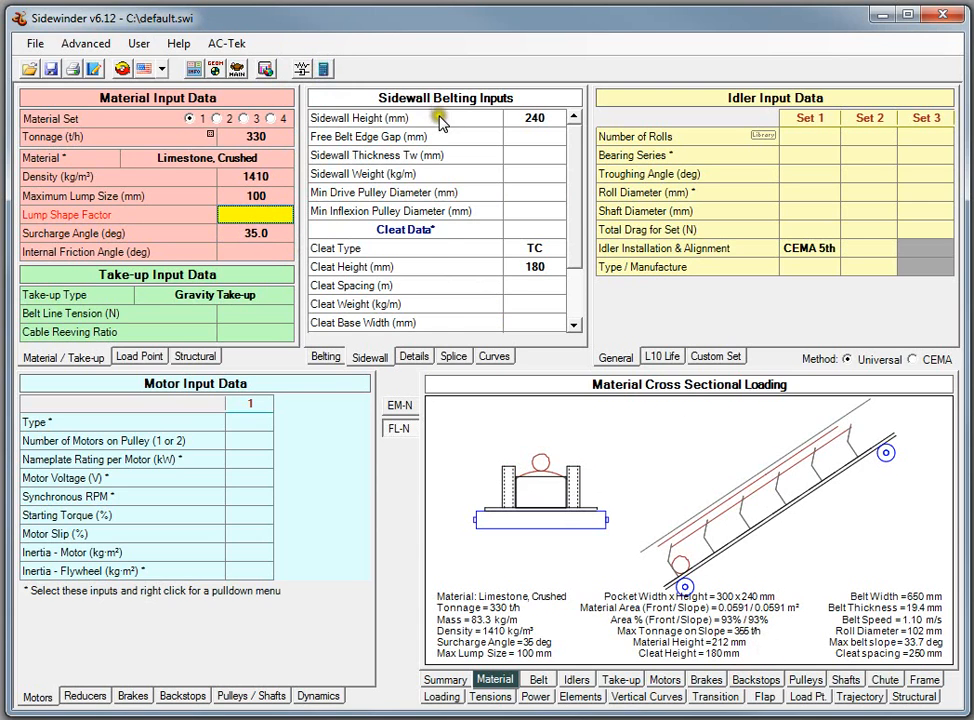
Step: Set the material tonnage to 350 t/h and recalculate to check the pocket loading
left_click(243, 138)
type("350")
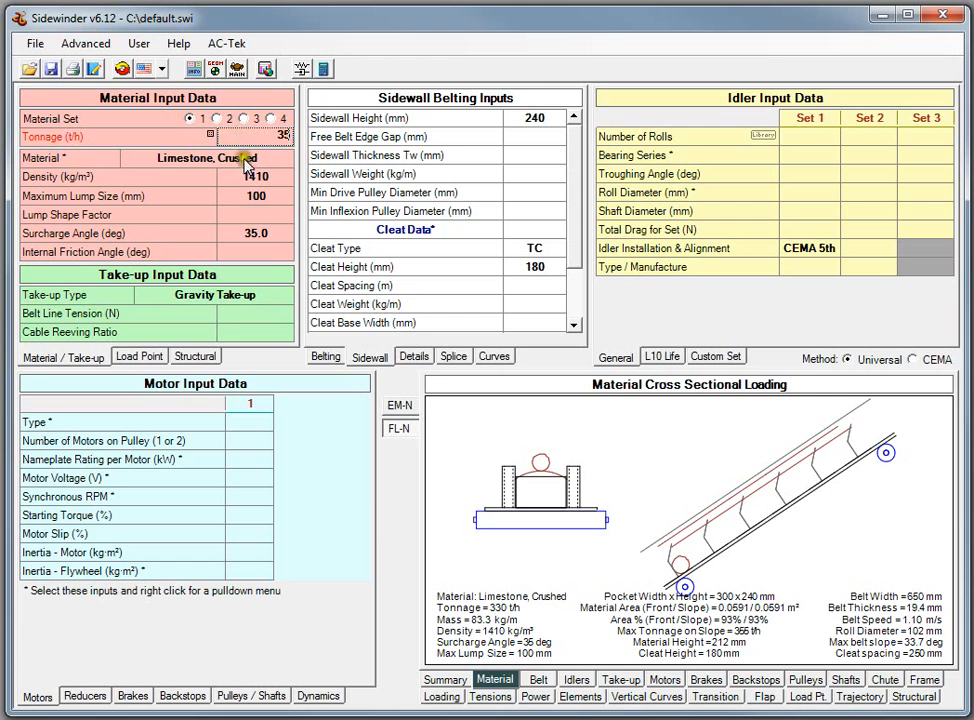
left_click(240, 196)
left_click(322, 70)
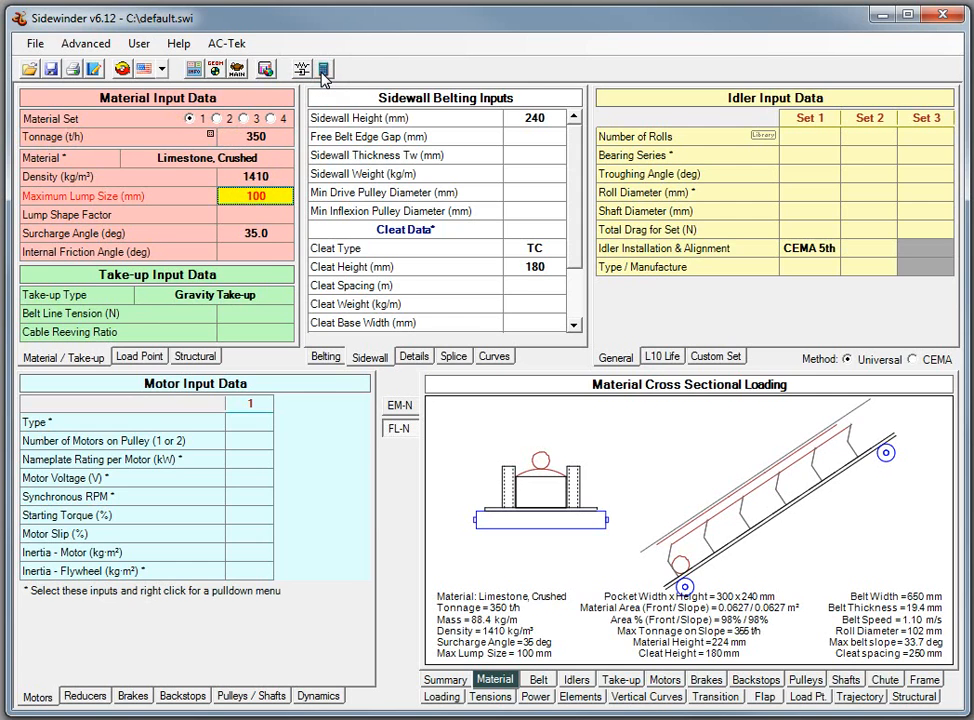
Step: Raise the material tonnage to 360 t/h and recalculate the cross-sectional loading
left_click(261, 139)
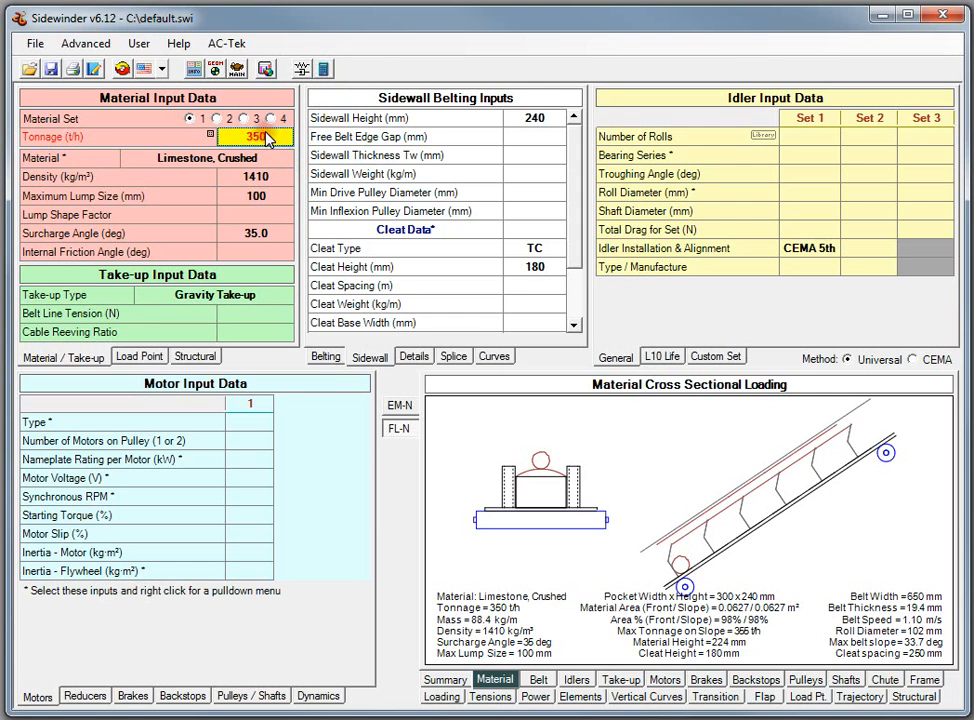
type("360")
key("Return")
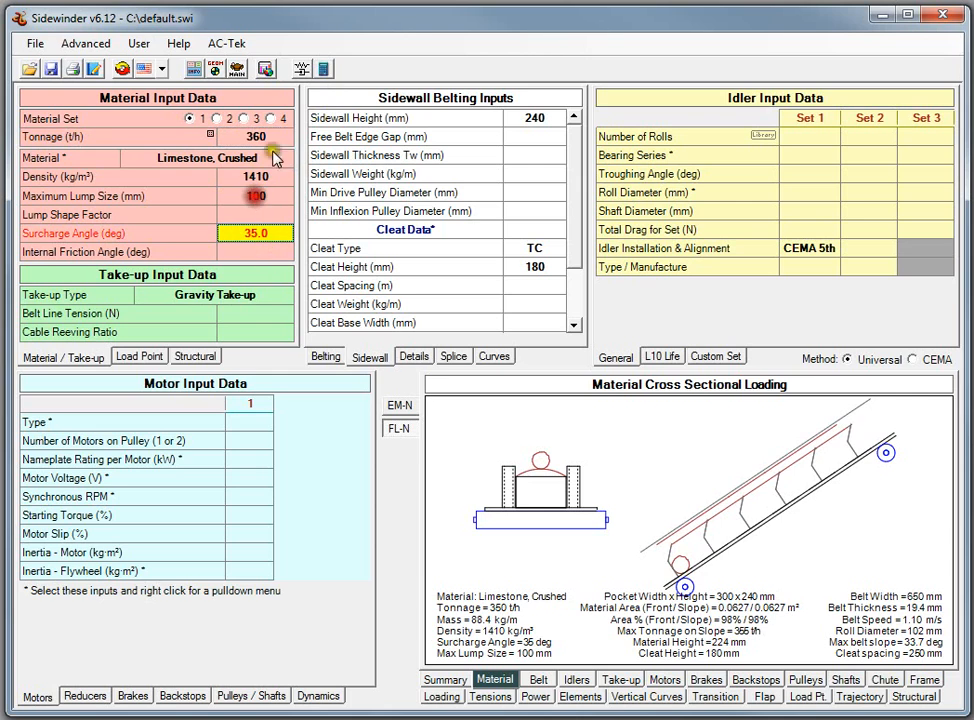
left_click(322, 70)
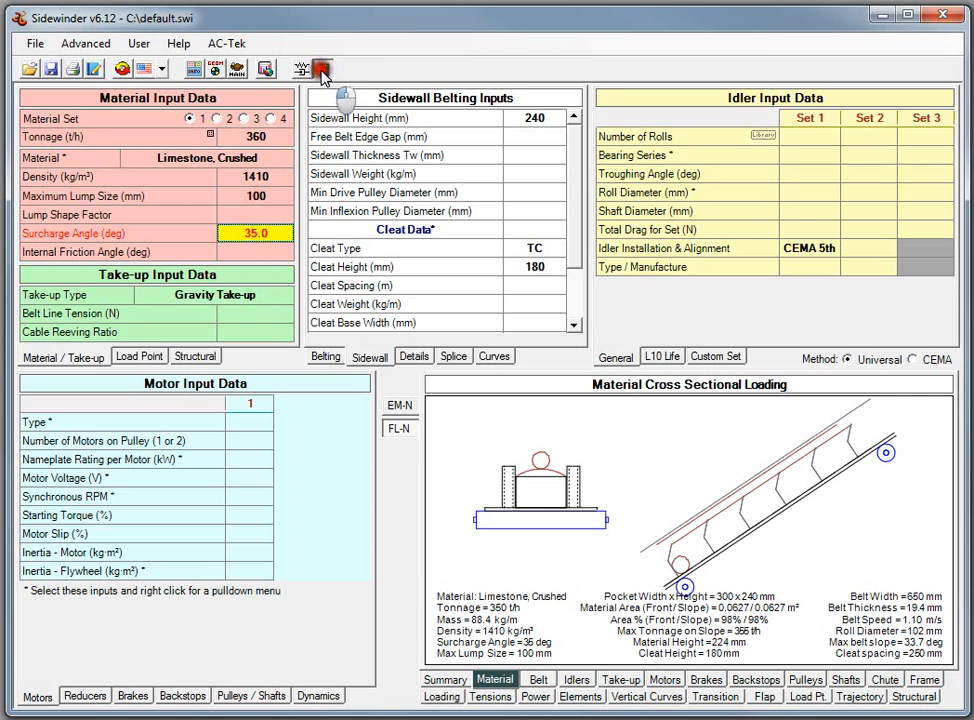
Step: Reduce the material tonnage to 358 t/h and recalculate the conveyor
left_click(249, 140)
type("35")
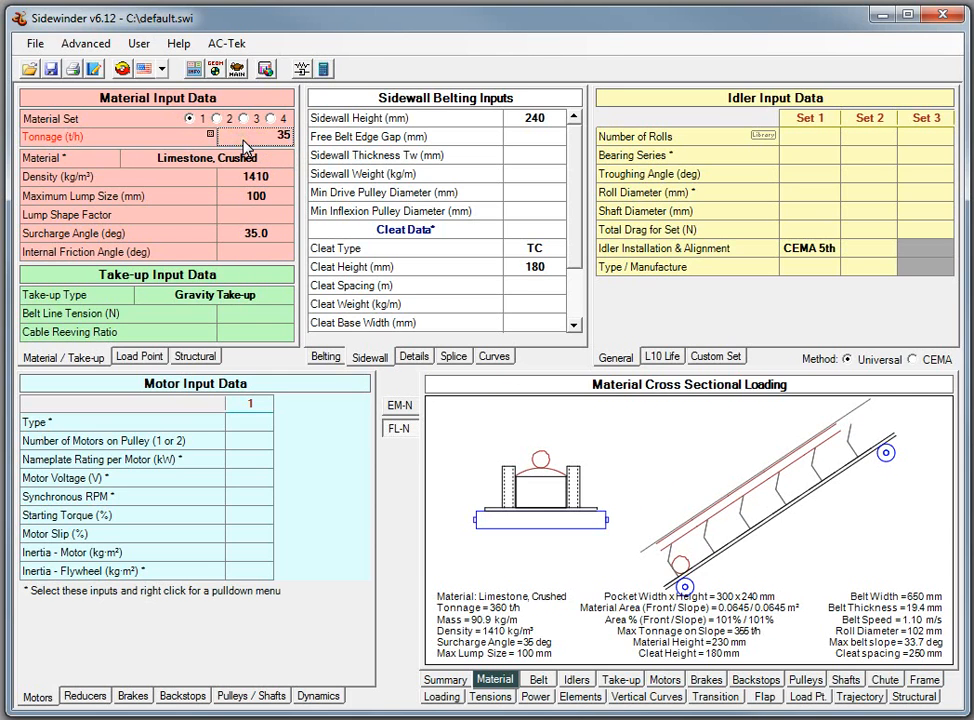
type("8")
key("Return")
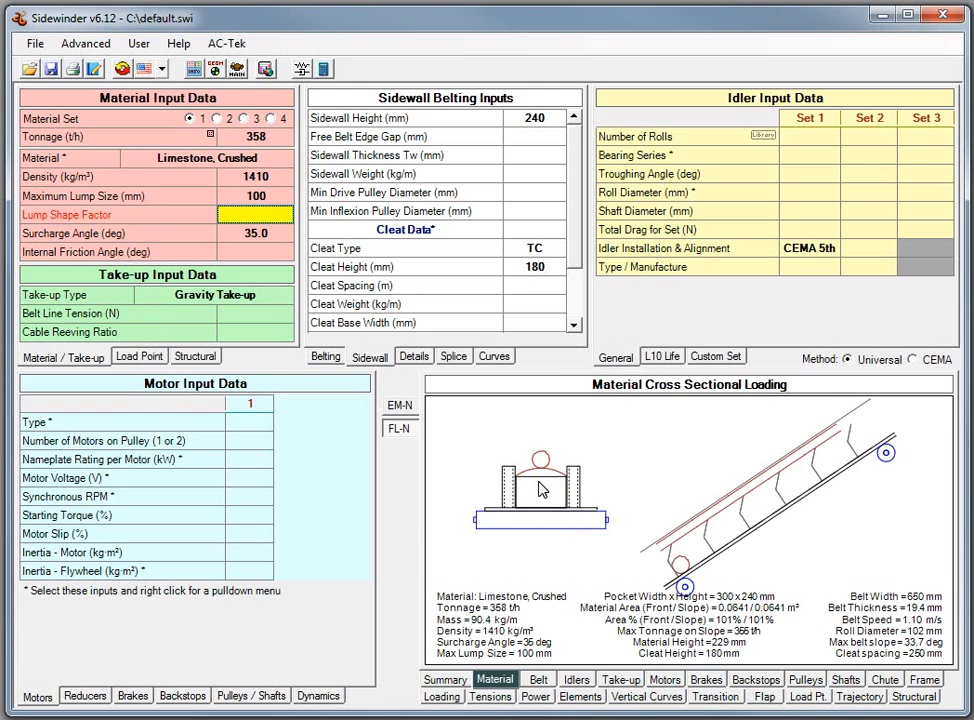
Step: Set the material tonnage to 180 t/h and recalculate the cross-sectional loading
left_click(262, 143)
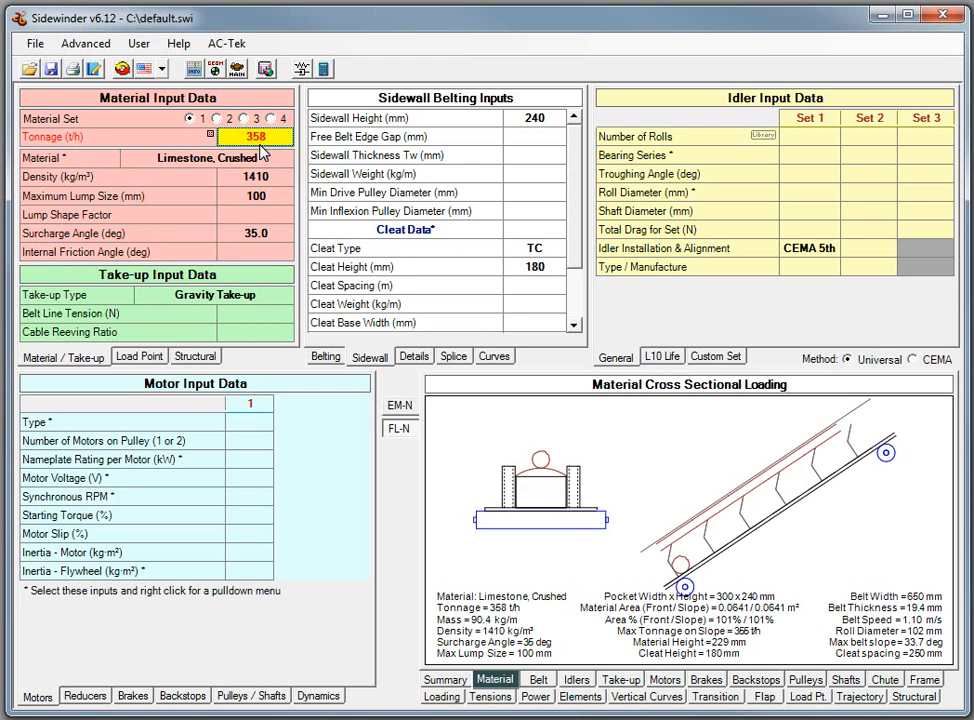
type("180")
left_click(256, 195)
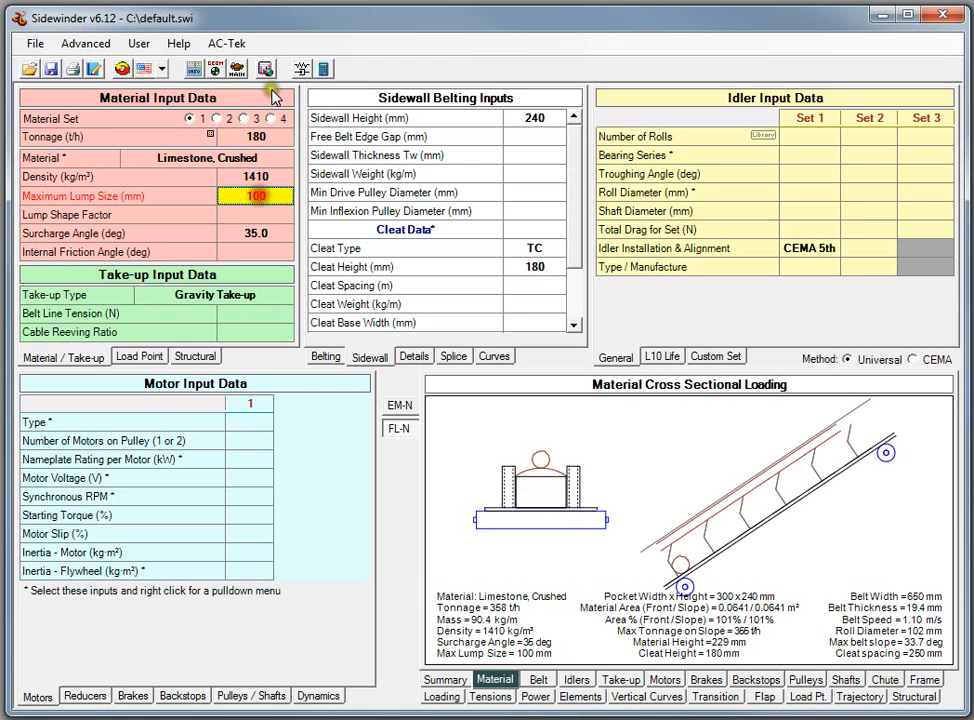
left_click(321, 70)
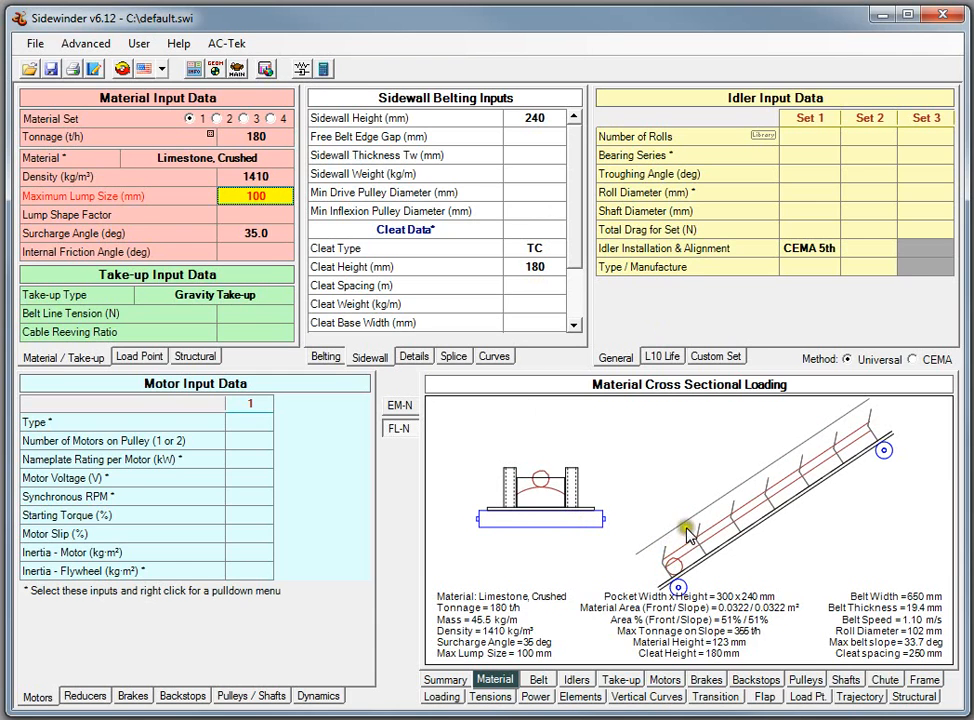
Step: In the cleat data, set the cleat thickness to 25 mm and the base thickness to 15 mm, and recalculate the conveyor
left_click(388, 316)
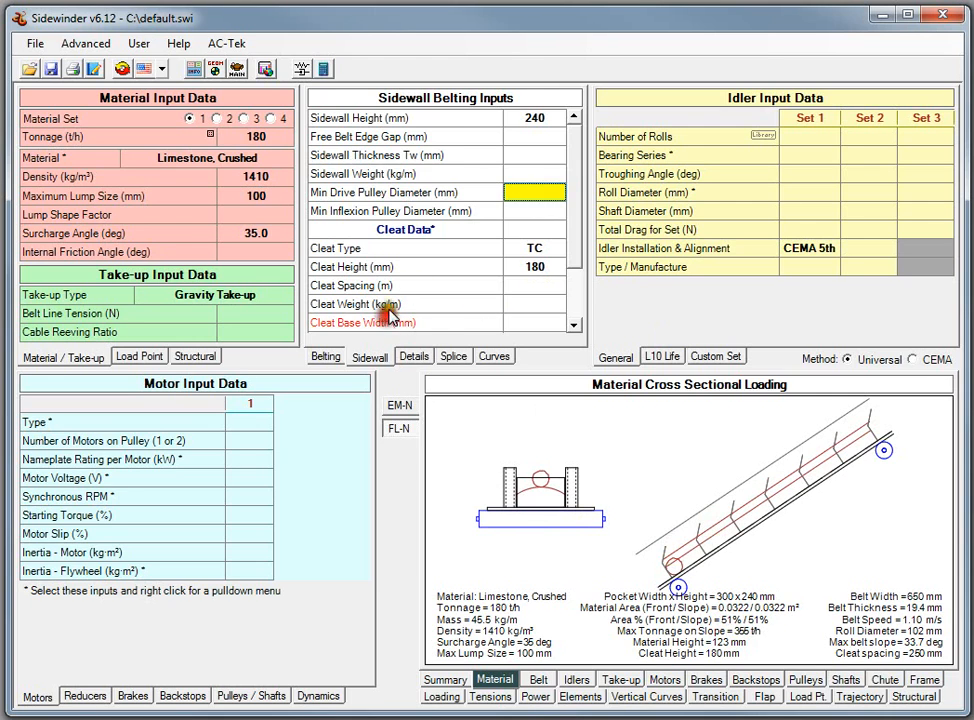
scroll(508, 301, "down", 2)
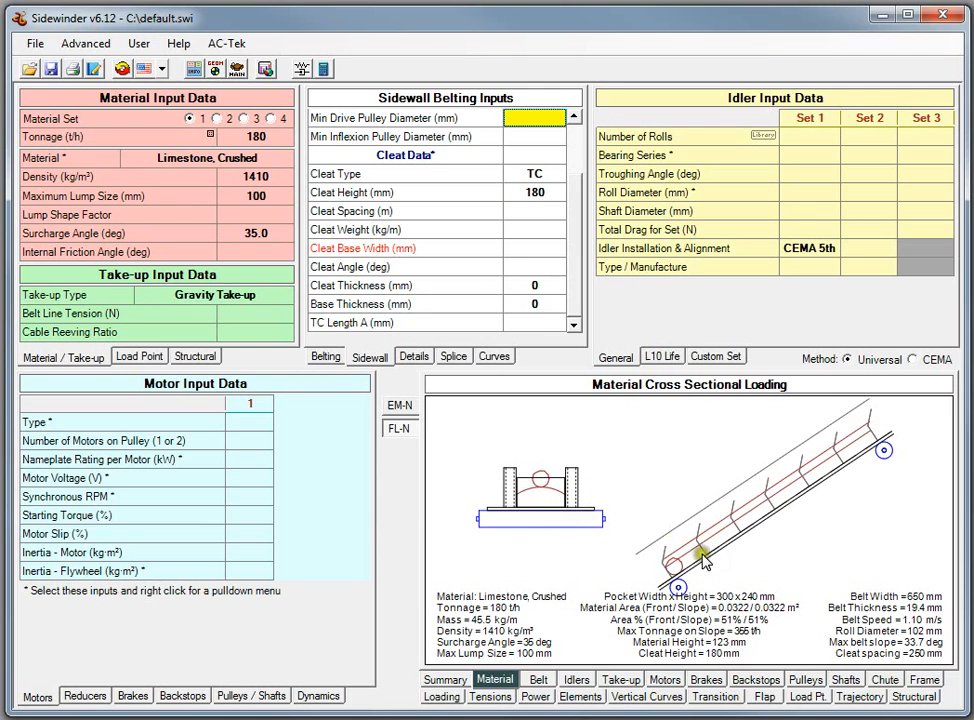
left_click(536, 286)
type("22")
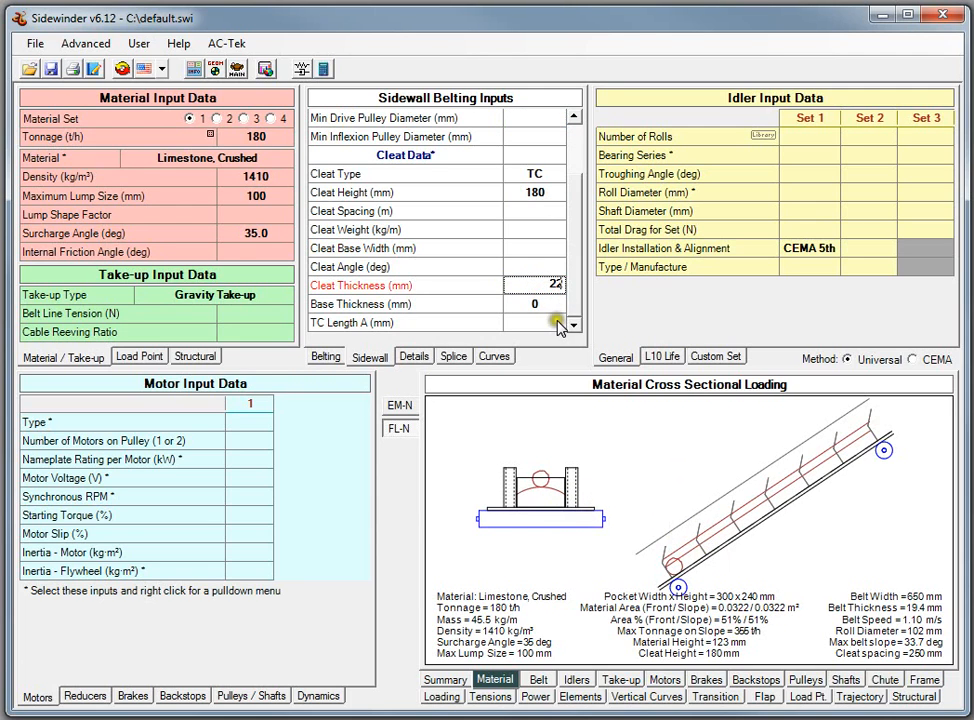
left_click(556, 316)
left_click(543, 288)
left_click(542, 307)
type("15")
left_click(540, 268)
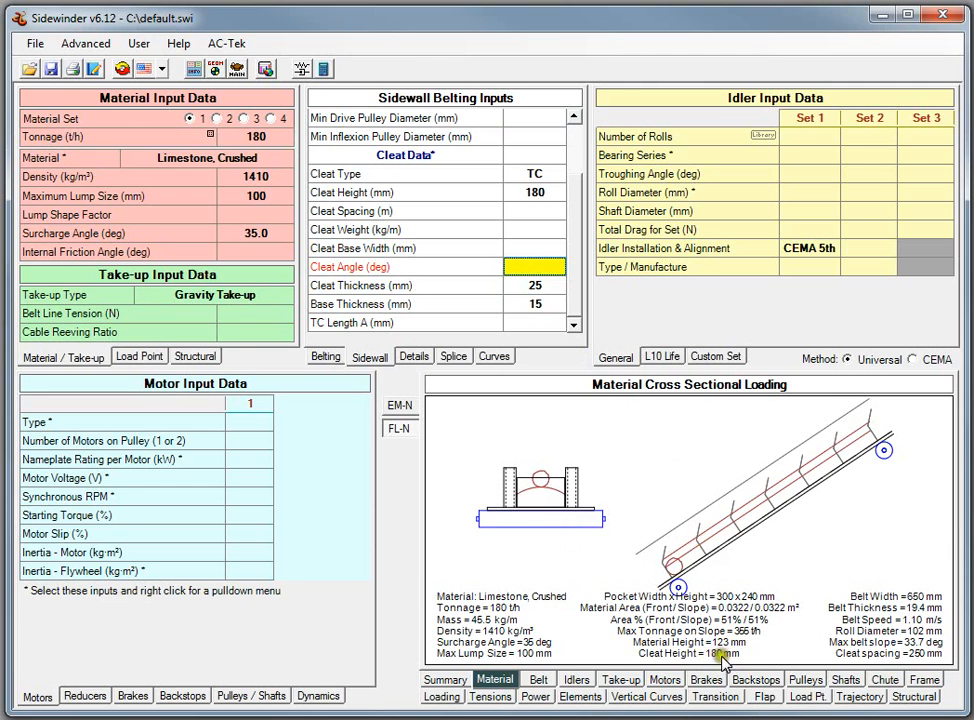
left_click(322, 70)
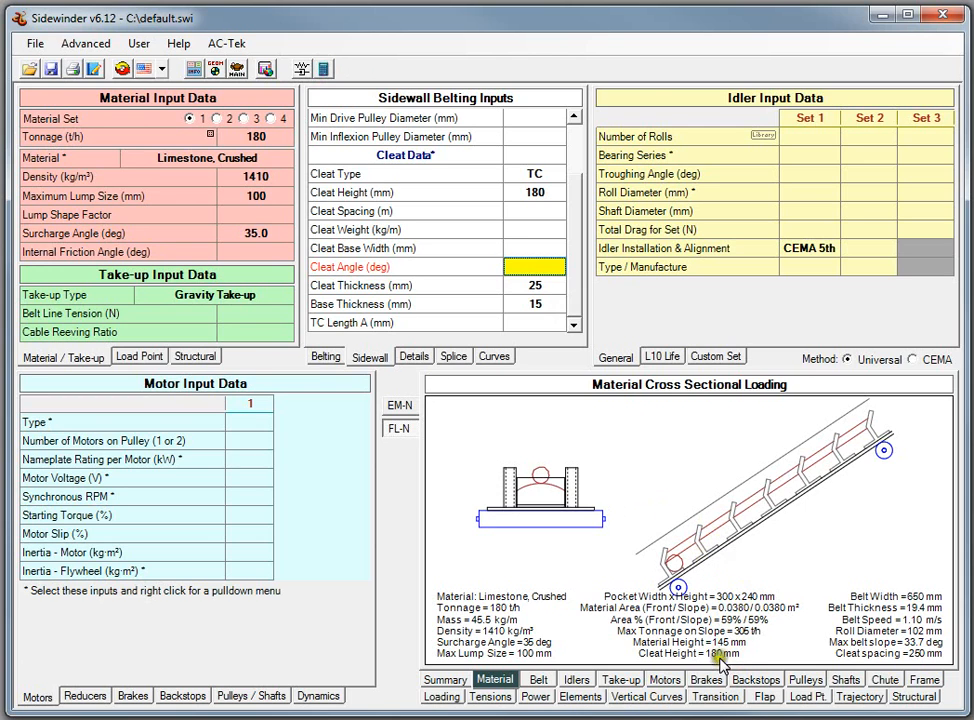
Step: Set both the cleat thickness and the base thickness to 35 mm and recalculate the cross-sectional loading
left_click(534, 286)
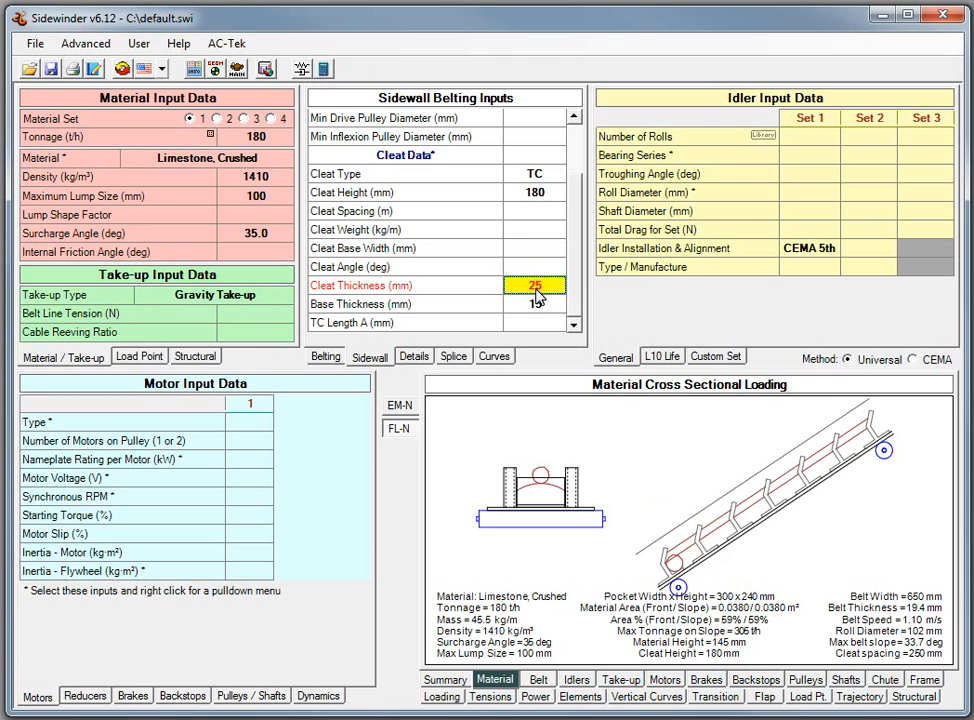
type("35")
left_click(536, 305)
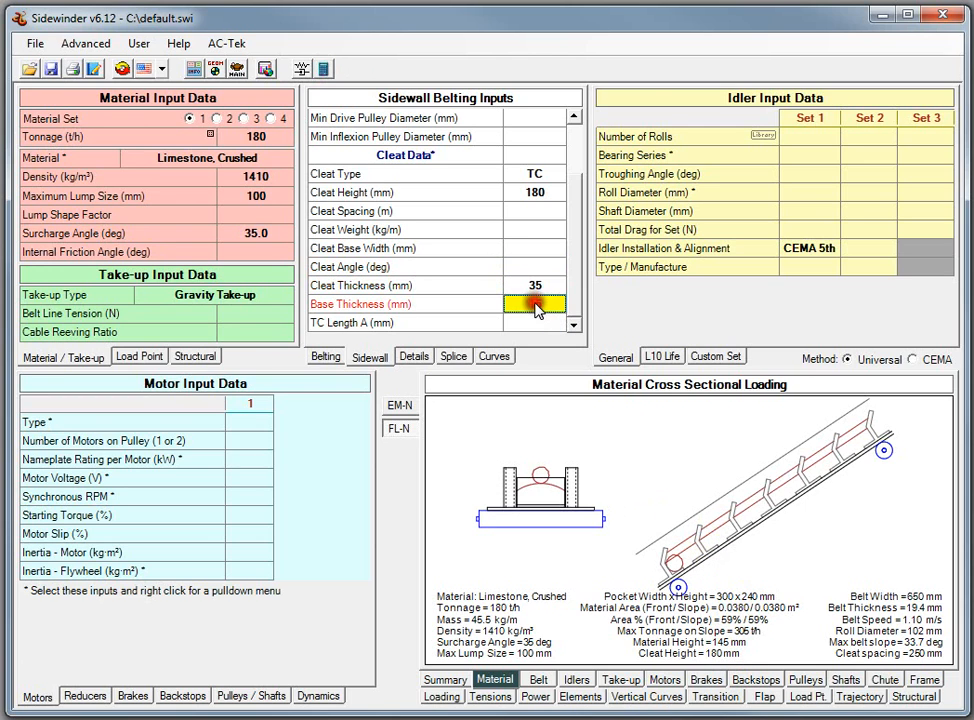
left_click(535, 266)
left_click(325, 69)
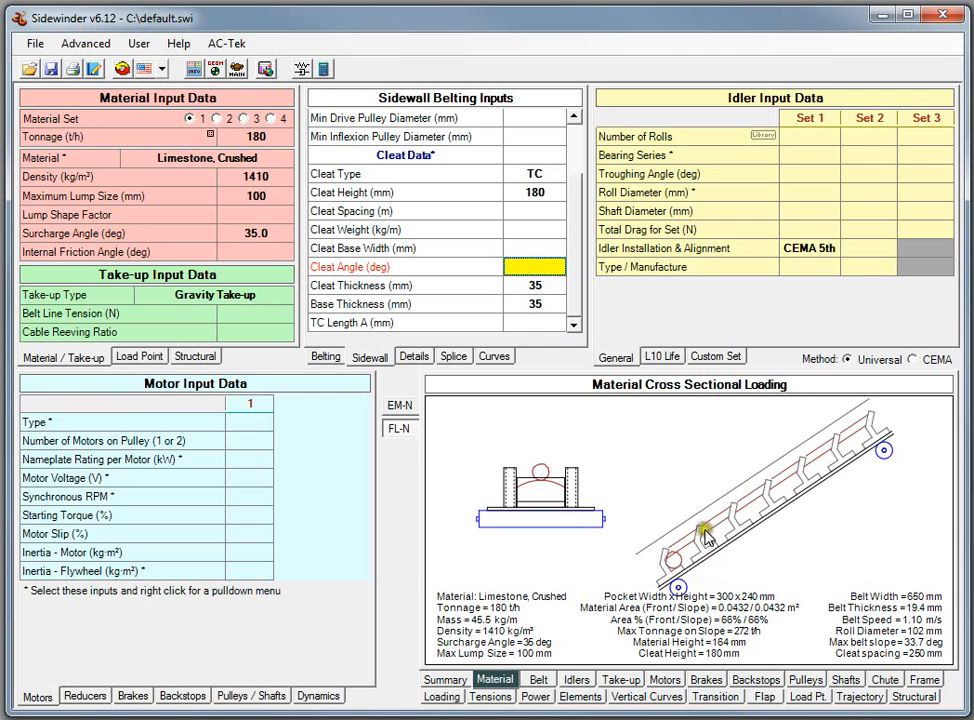
Step: Set the cleat spacing to 0.5 m and recalculate the conveyor
left_click(510, 211)
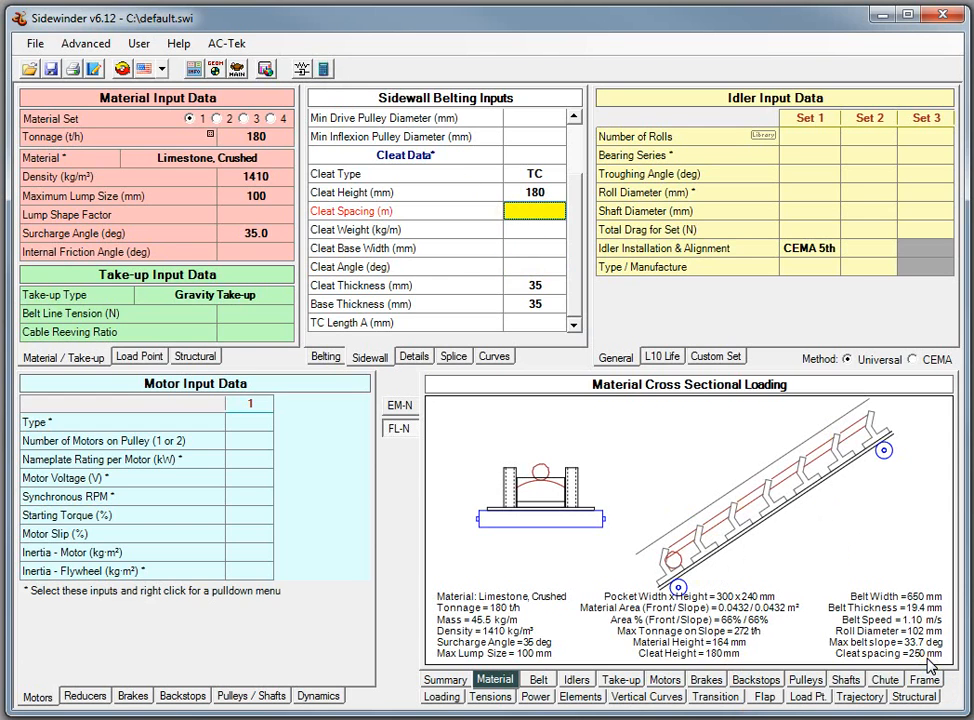
type("0.5")
left_click(555, 248)
left_click(322, 68)
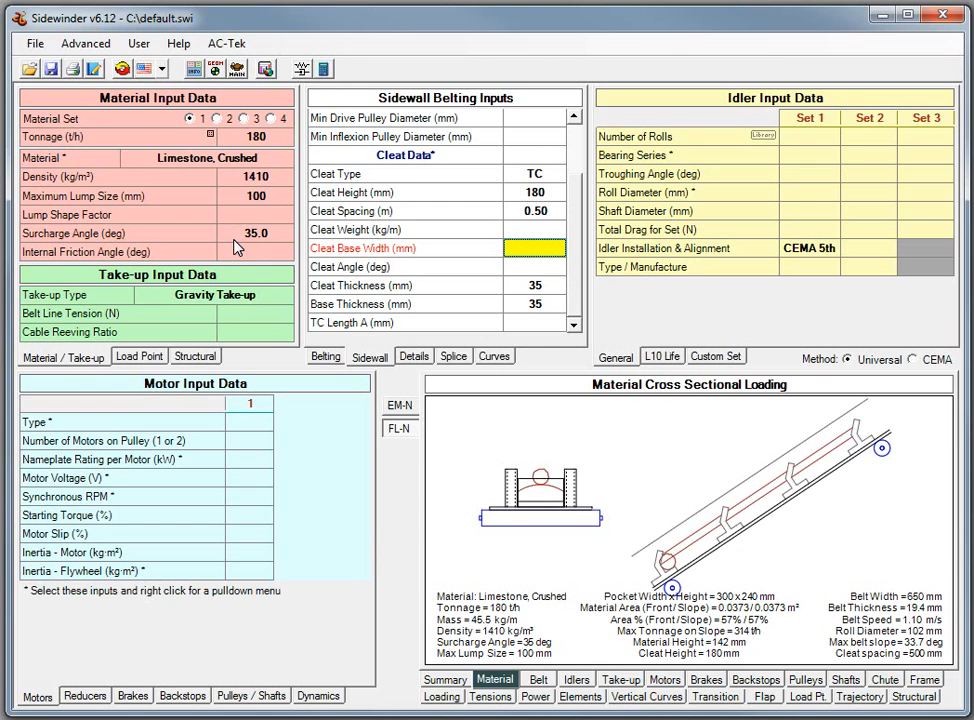
Step: Change the cleat type to C and recalculate to see the straight cleat in the cross-sectional loading
left_click(550, 321)
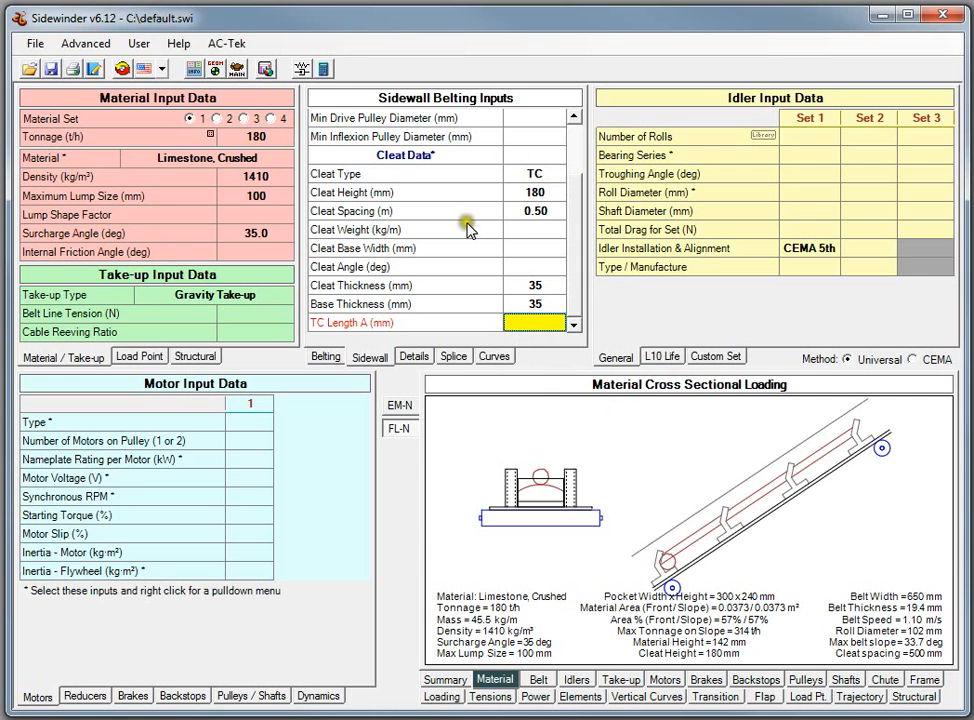
left_click(515, 250)
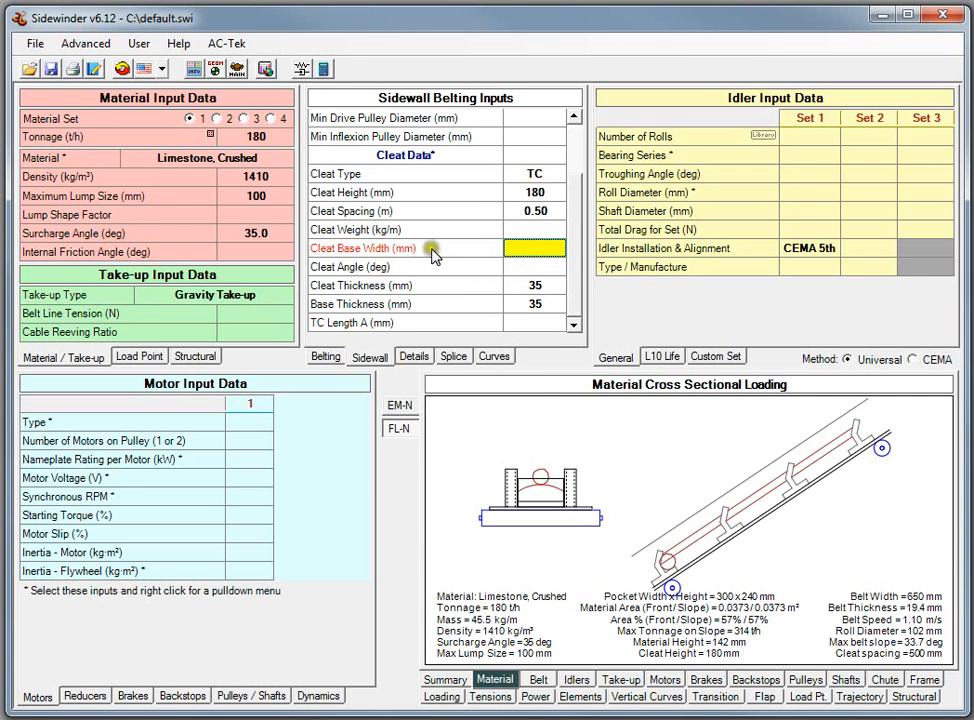
left_click(530, 268)
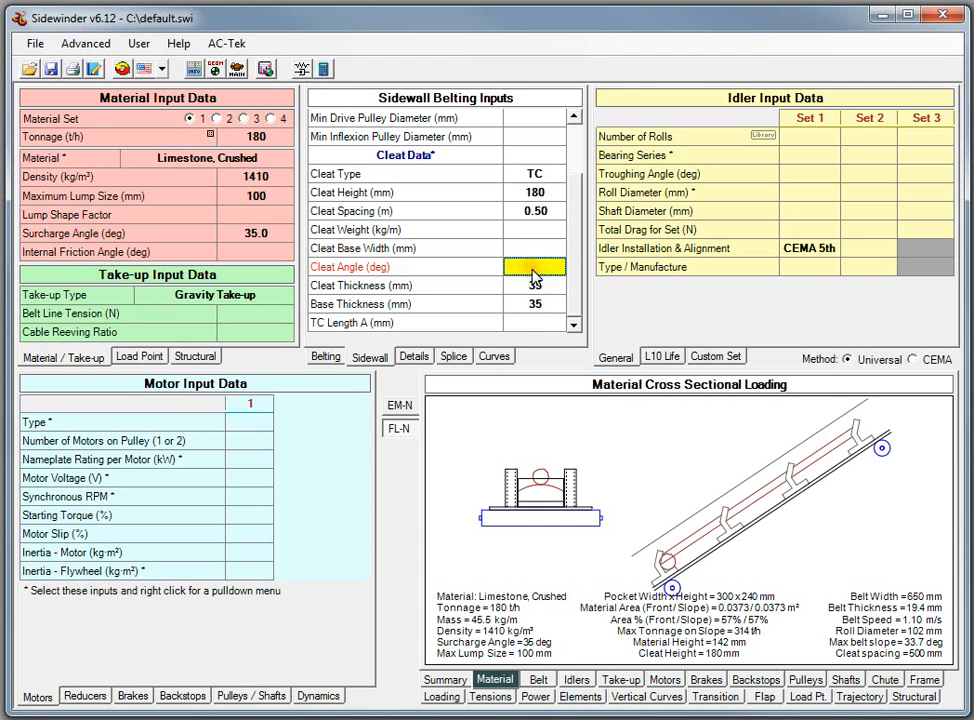
left_click(550, 174)
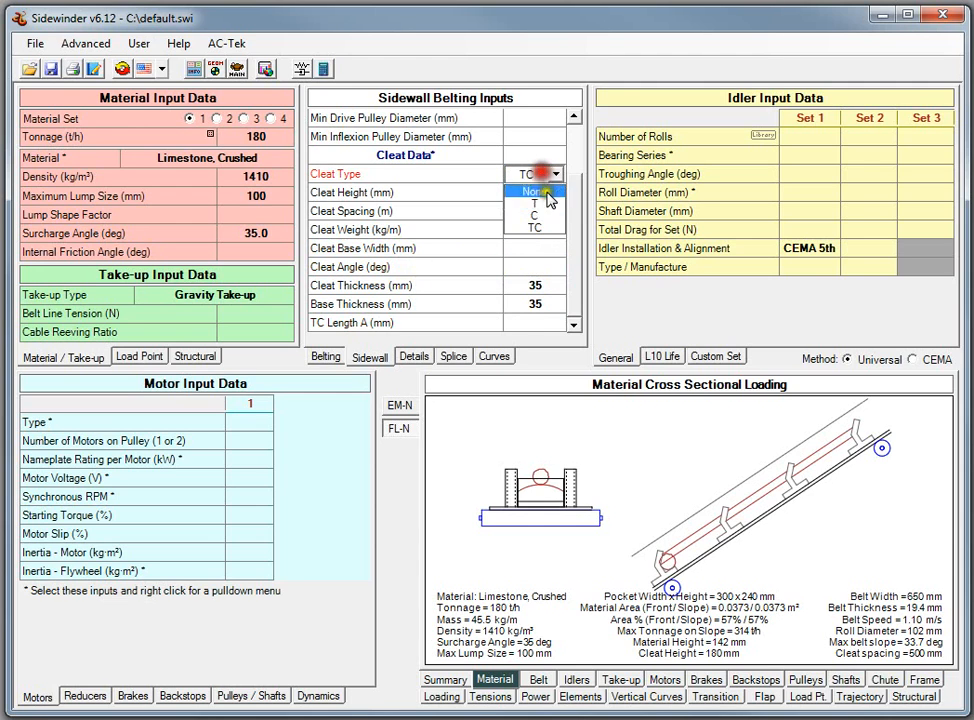
left_click(543, 216)
left_click(528, 230)
left_click(535, 268)
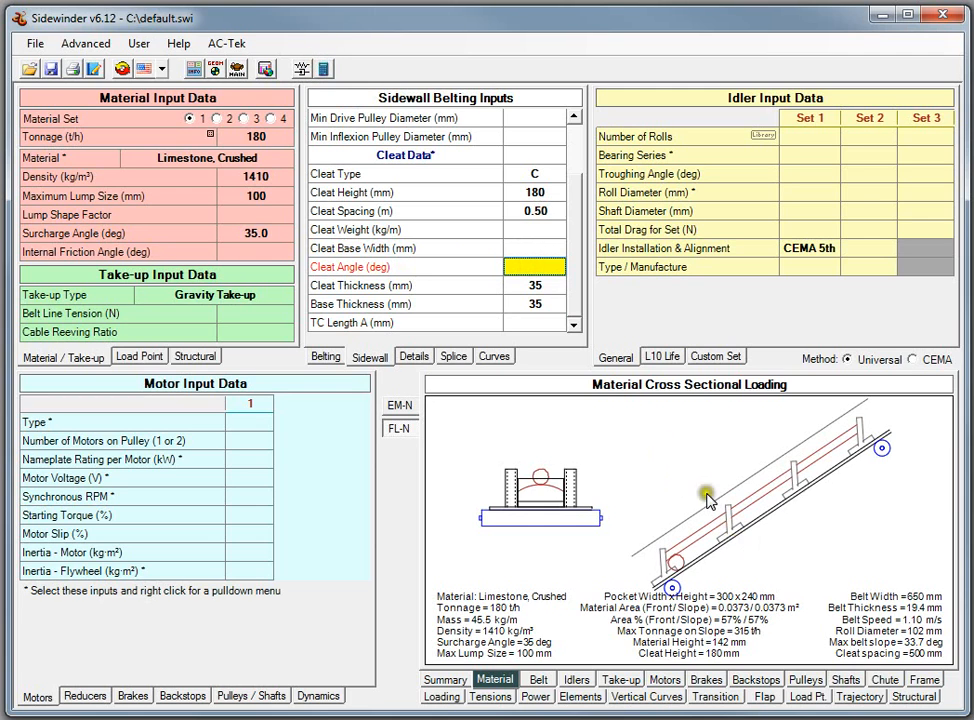
Step: Clear the cleat thickness and base thickness values and recalculate the conveyor
left_click(535, 288)
key("Delete")
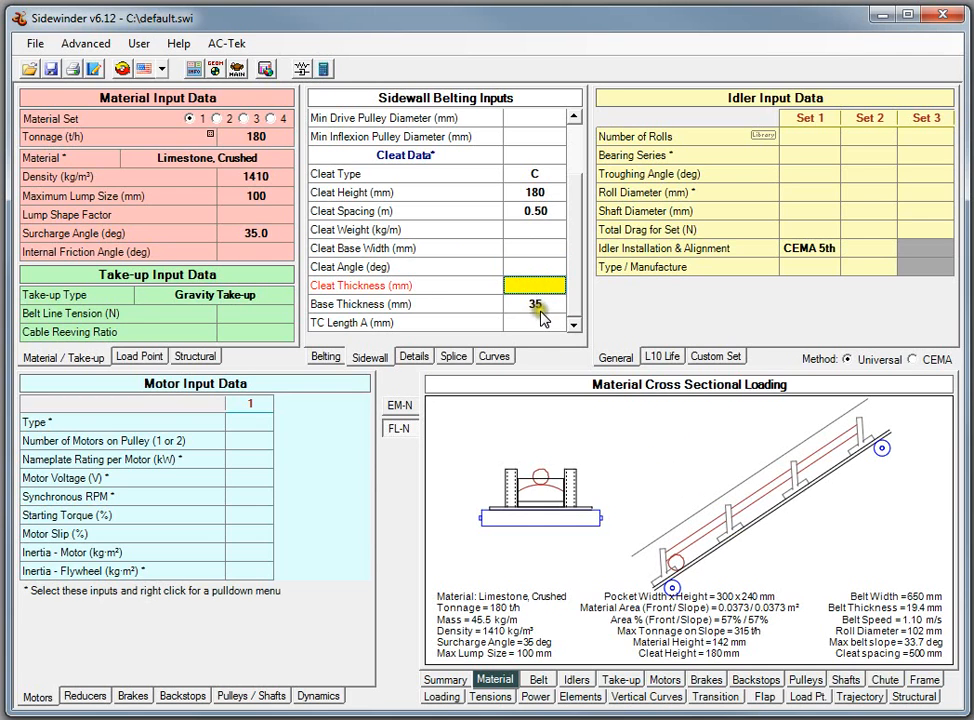
left_click(536, 305)
key("Delete")
left_click(533, 270)
left_click(325, 68)
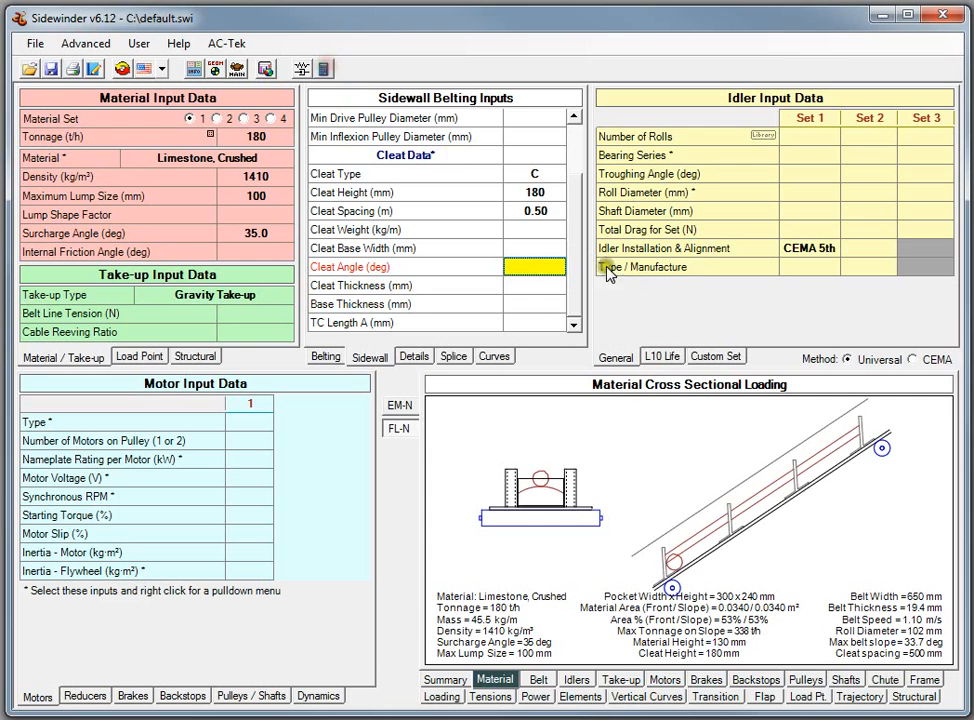
Step: Try cleat angles of 10 and 60 degrees on the C cleat, recalculating after each value
type("10")
left_click(535, 288)
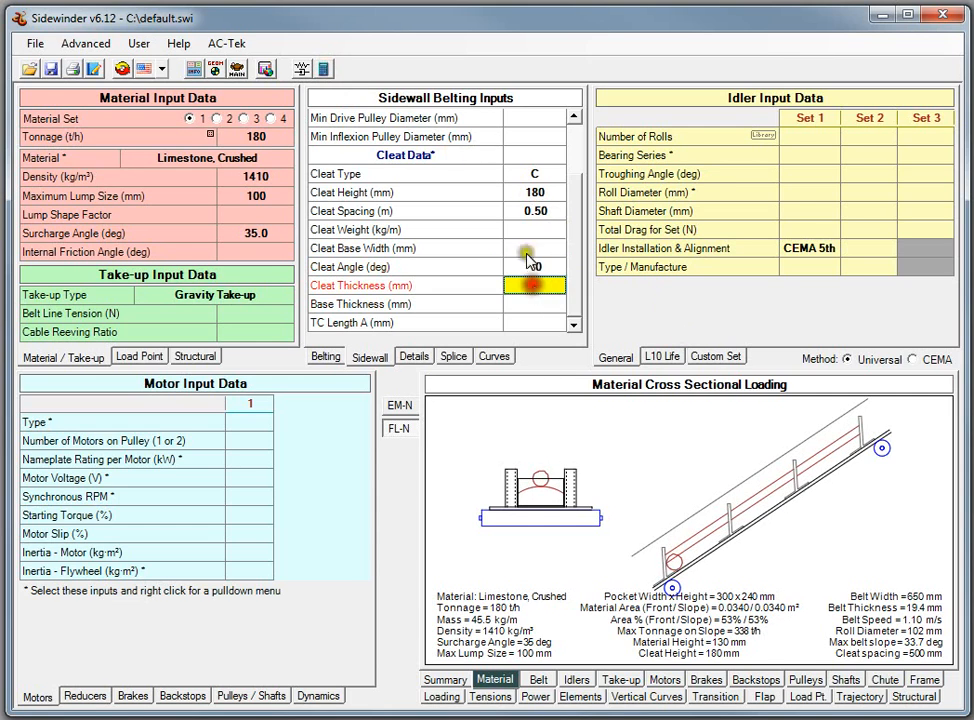
left_click(325, 68)
left_click(540, 268)
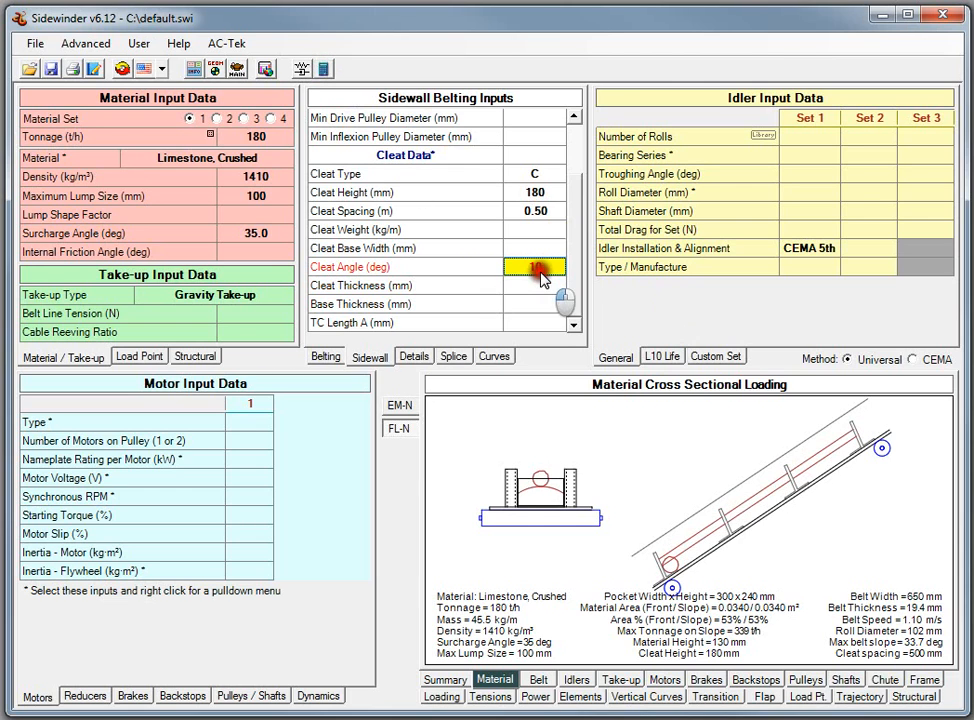
type("60")
left_click(550, 248)
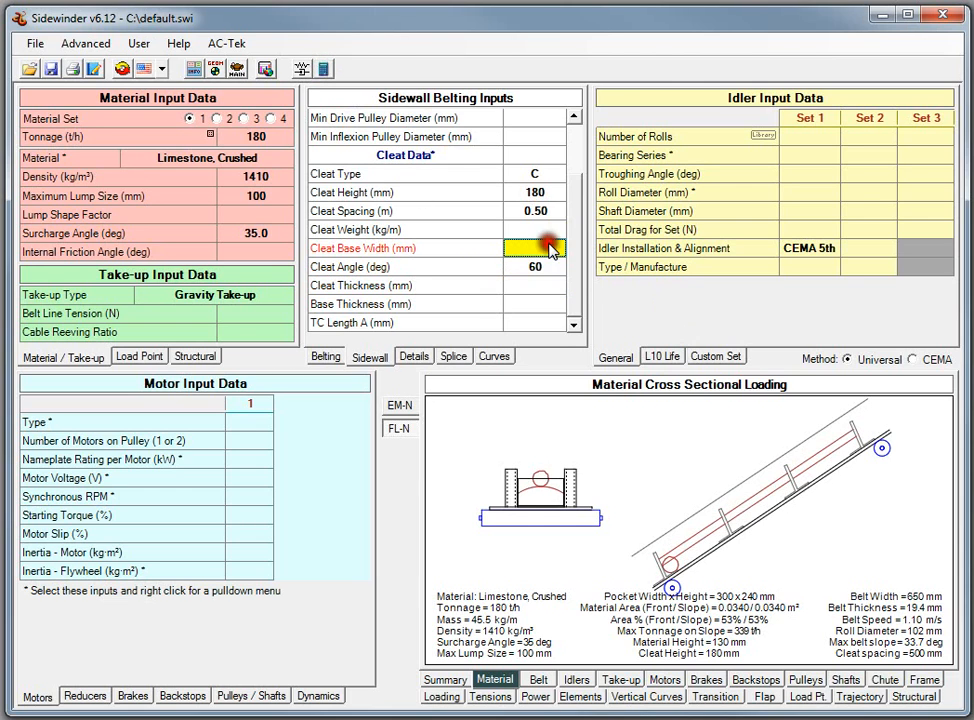
left_click(322, 69)
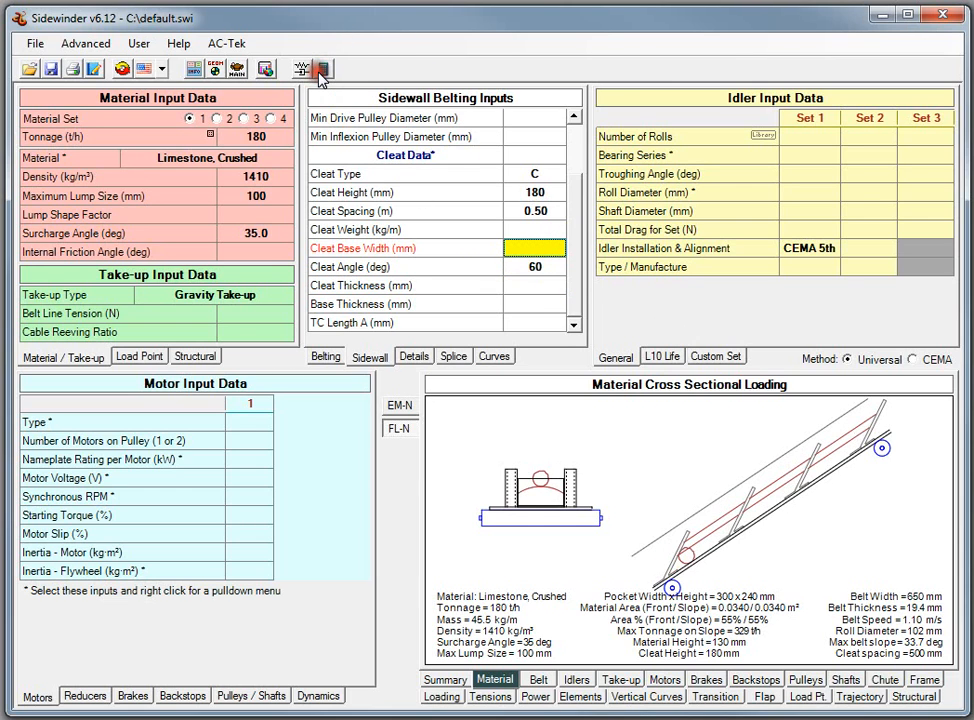
Step: Switch the cleat type back to TC, clear the cleat angle, and recalculate the conveyor
left_click(551, 175)
left_click(551, 227)
left_click(554, 249)
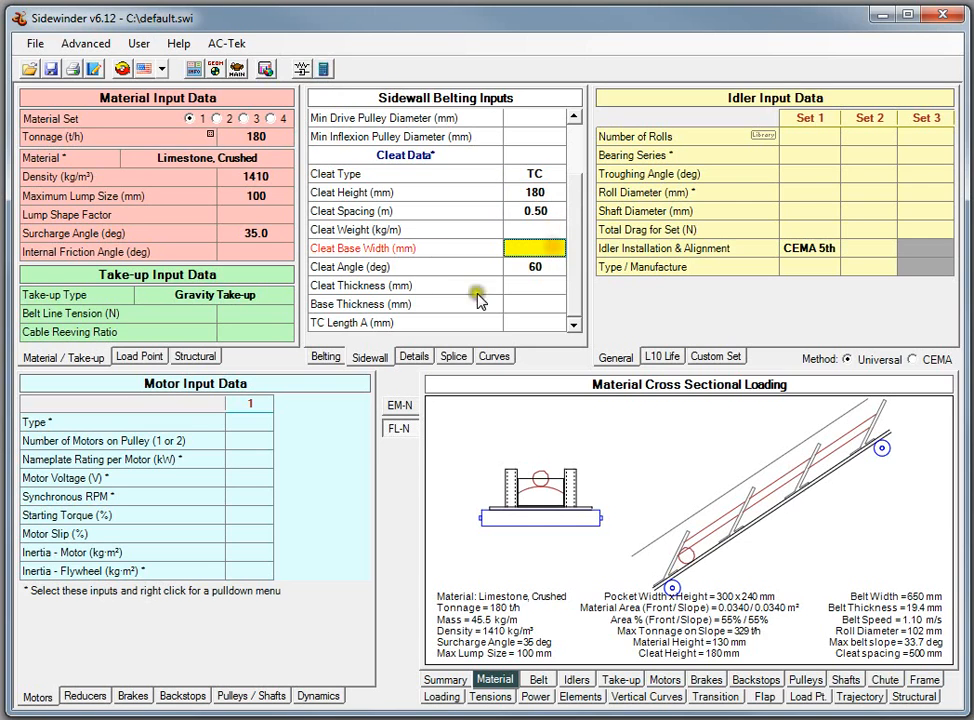
left_click(520, 281)
left_click(527, 271)
key("Delete")
left_click(532, 305)
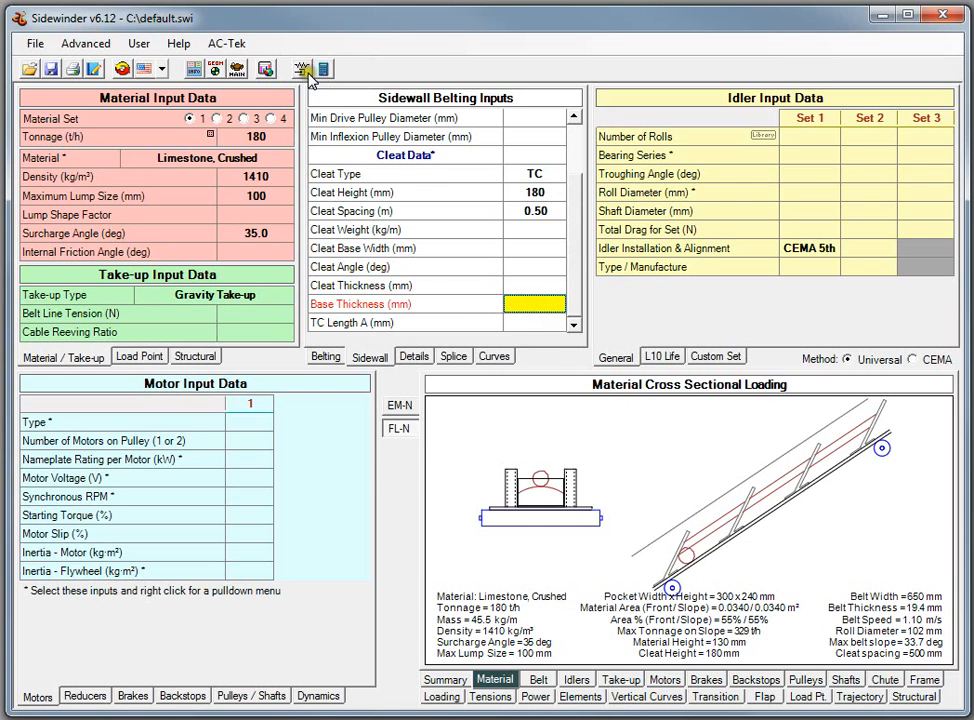
left_click(322, 68)
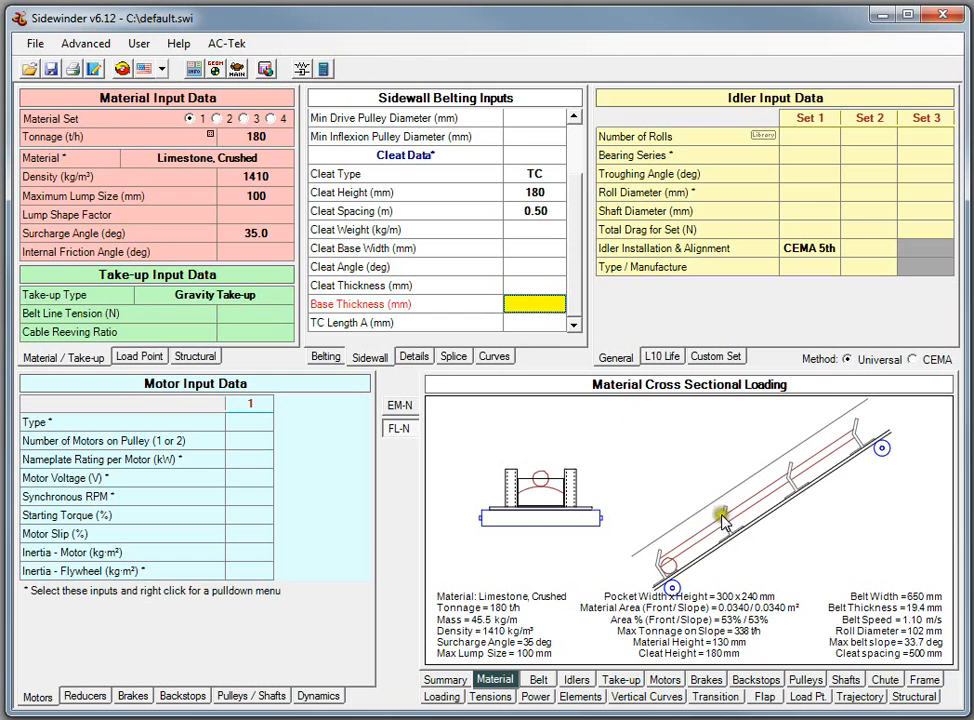
Step: Try cleat angles of 10 and 70 degrees on the TC cleat, recalculating after each value
left_click(533, 270)
type("10")
left_click(530, 240)
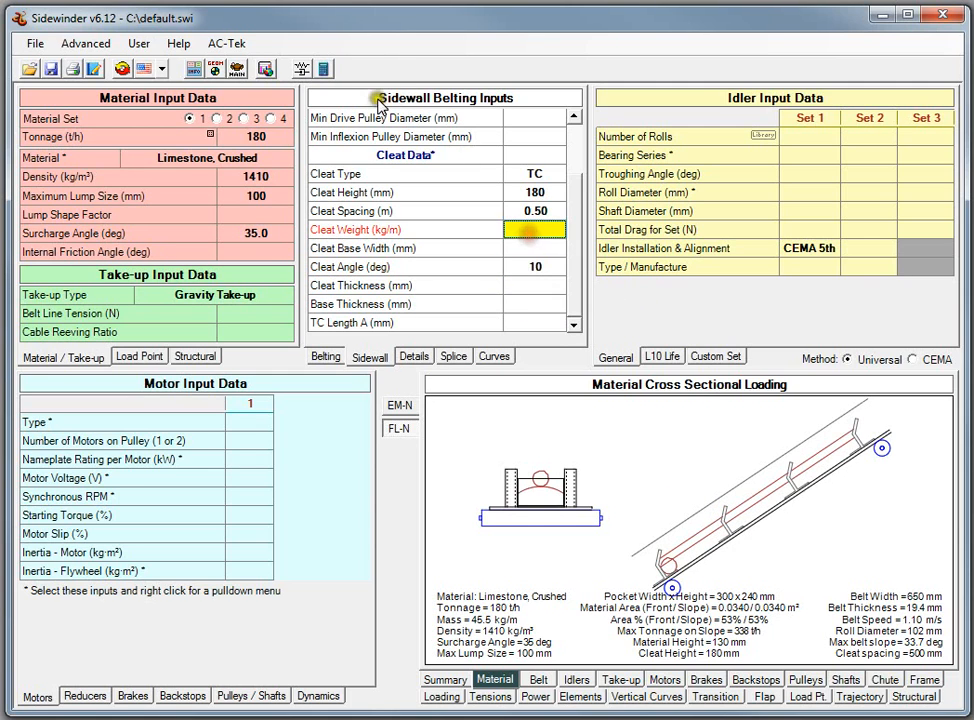
left_click(266, 69)
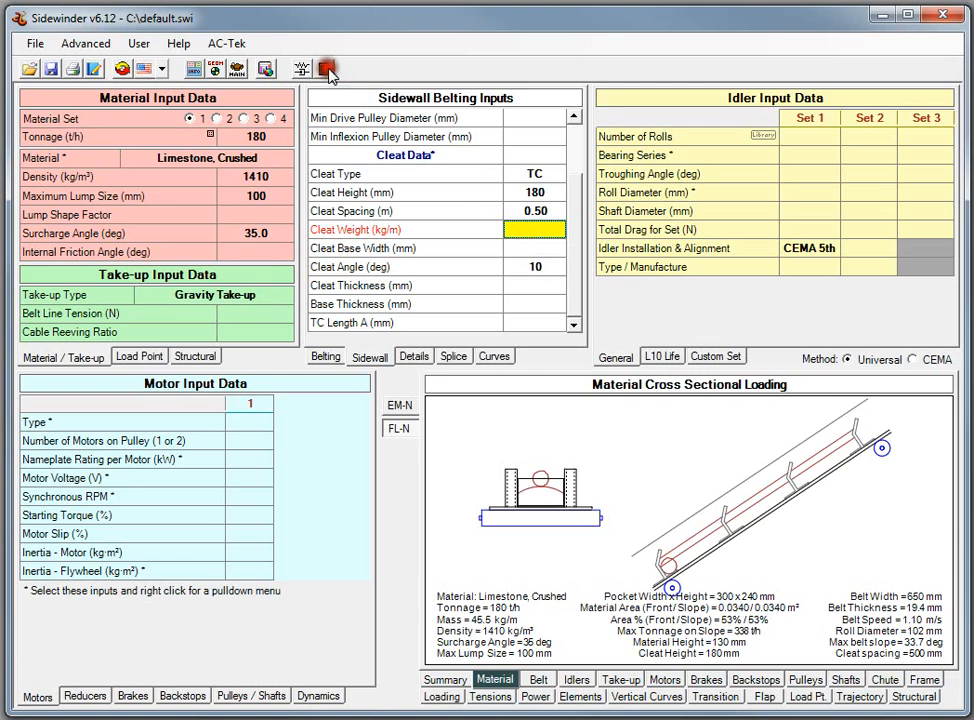
left_click(553, 267)
type("70")
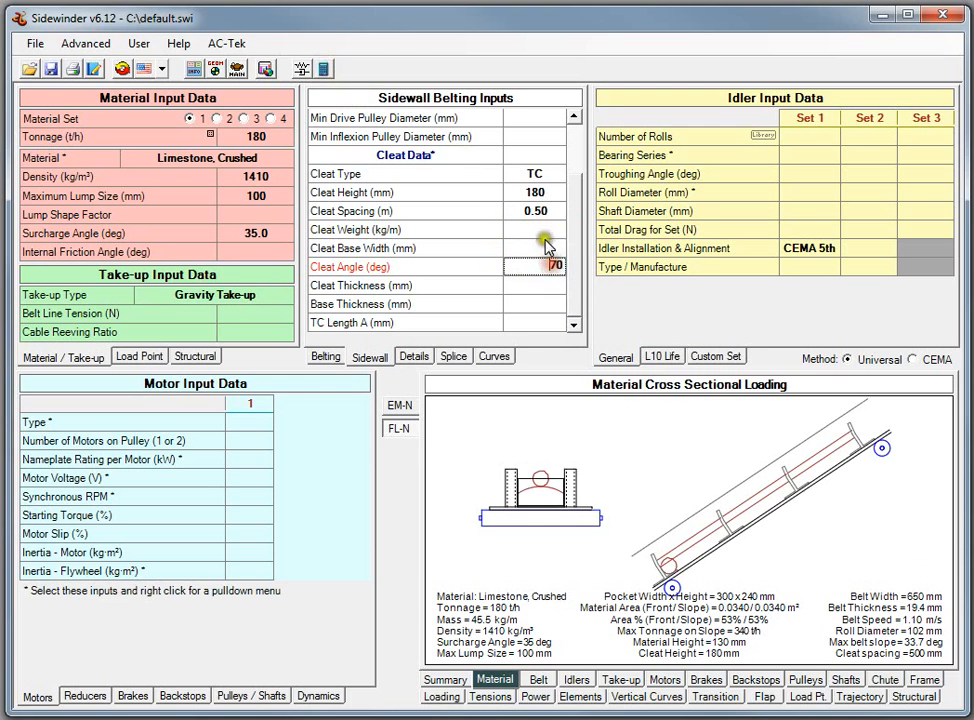
key("Return")
left_click(266, 69)
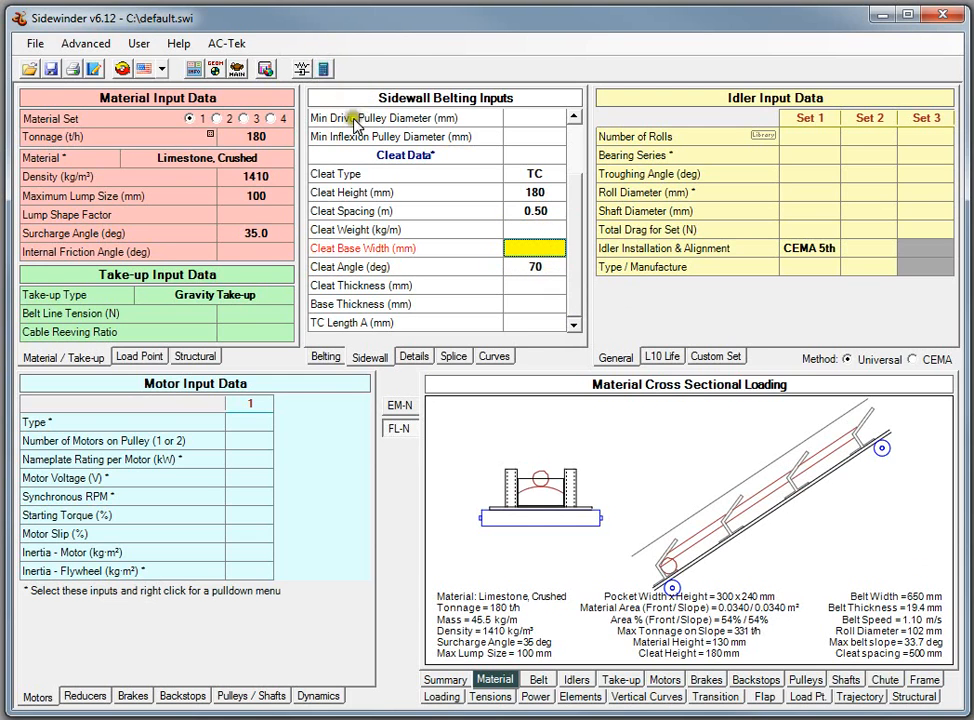
Step: Clear the cleat angle, set TC Length A to 50 mm, and recalculate the cross-sectional loading
left_click(531, 272)
left_click(536, 286)
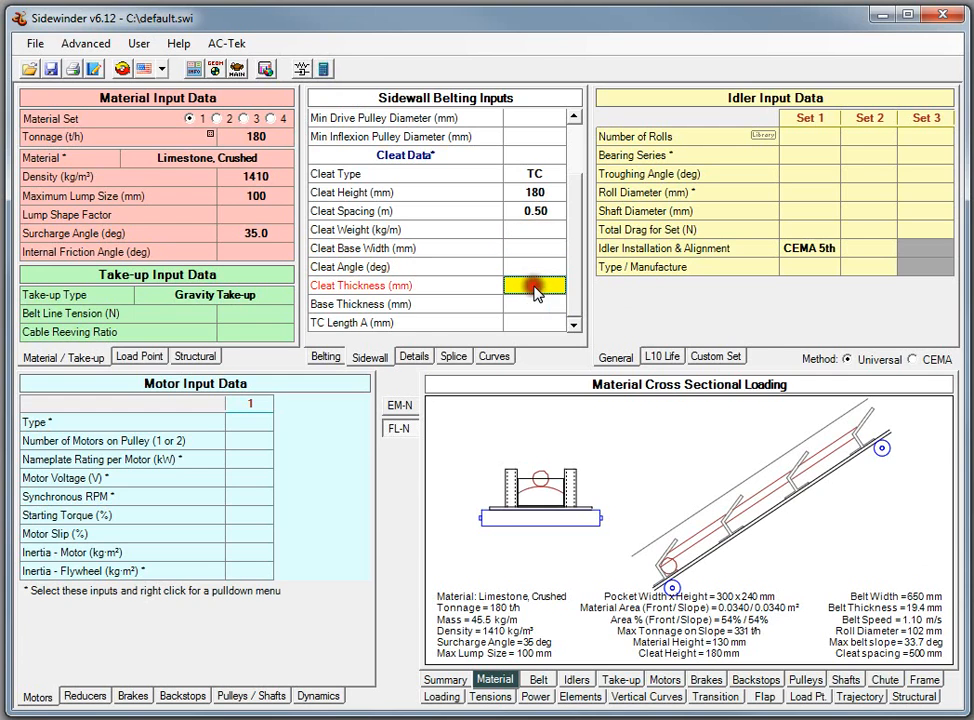
left_click(540, 323)
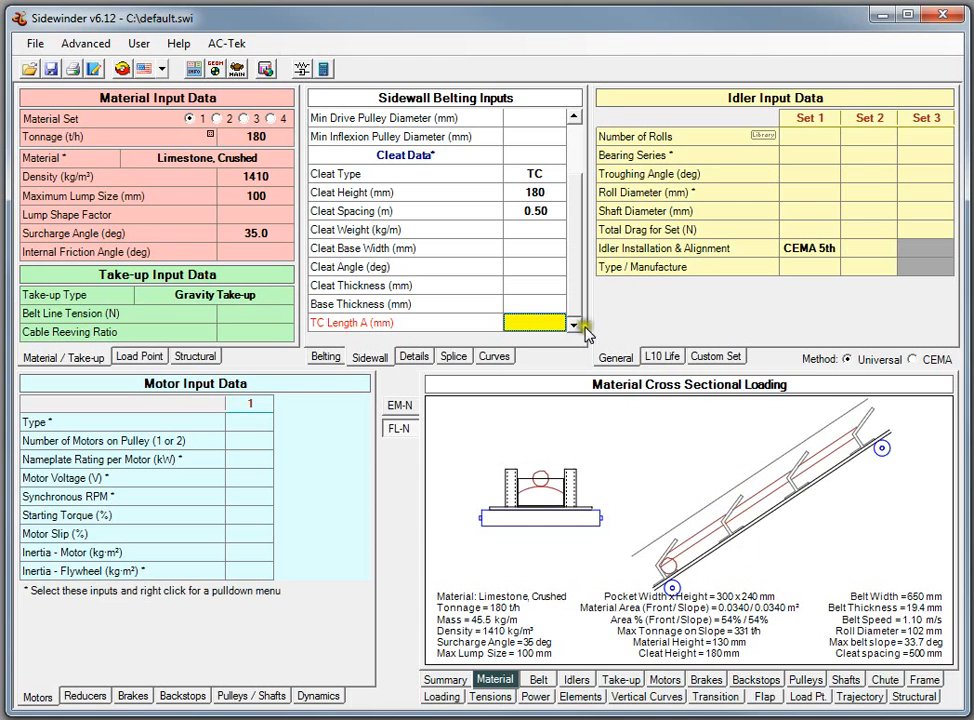
left_click(543, 248)
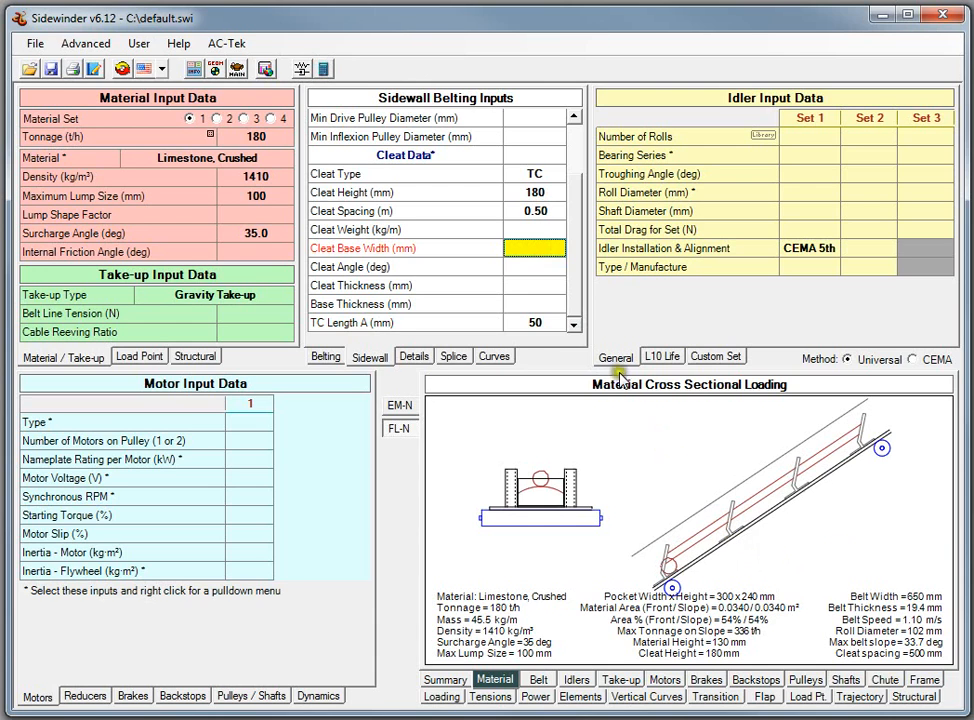
Step: Set TC Length A to 150 mm and recalculate the cross-sectional loading
left_click(537, 323)
type("150")
left_click(522, 283)
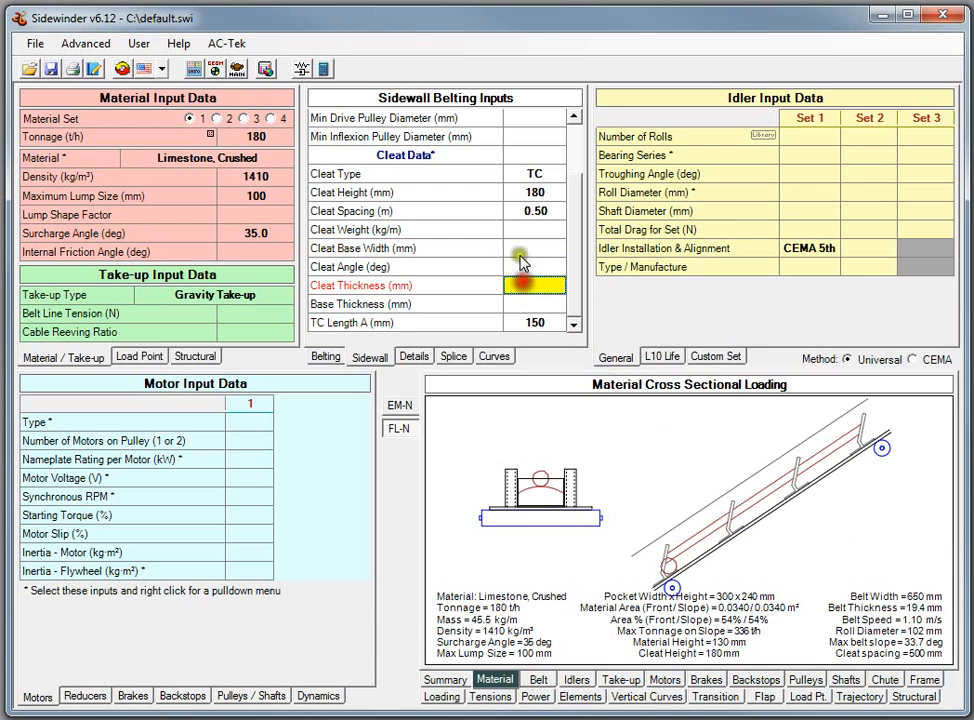
left_click(327, 69)
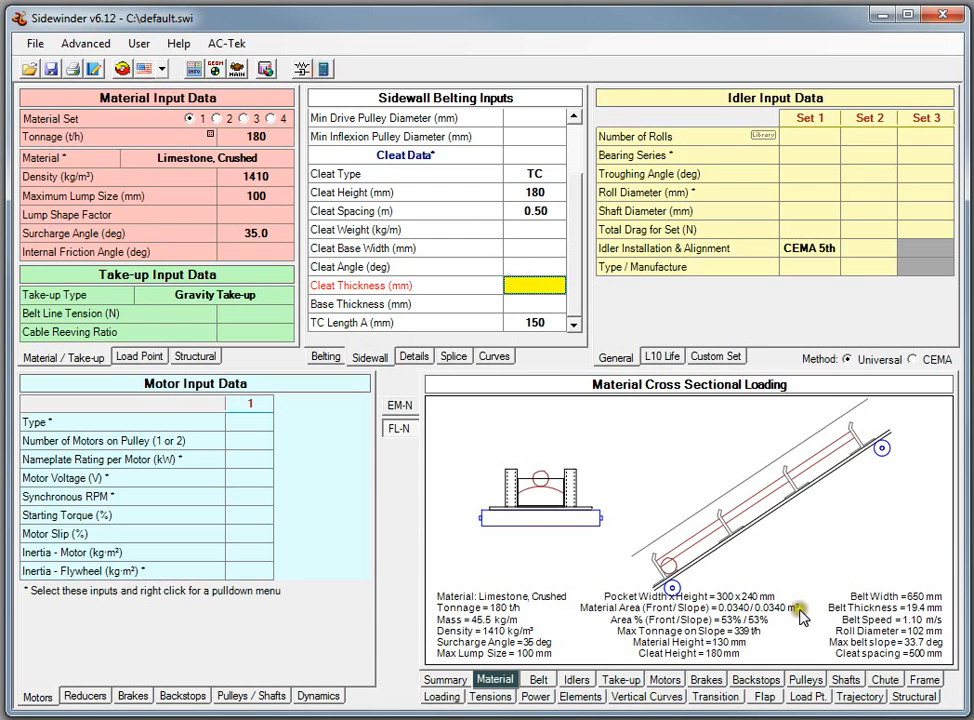
Step: Clear the TC Length A value and recalculate the conveyor
left_click(516, 305)
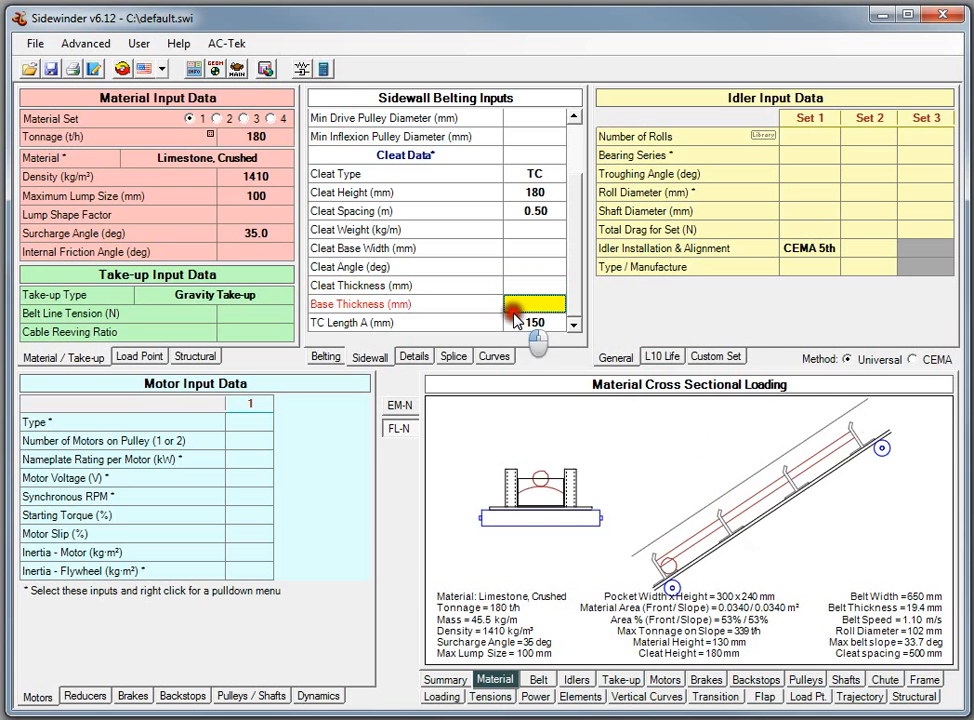
left_click(522, 321)
key("Delete")
left_click(517, 307)
left_click(322, 68)
Step: Clear the cleat spacing, cleat height and sidewall height values, and recalculate the conveyor with the defaults
left_click(530, 212)
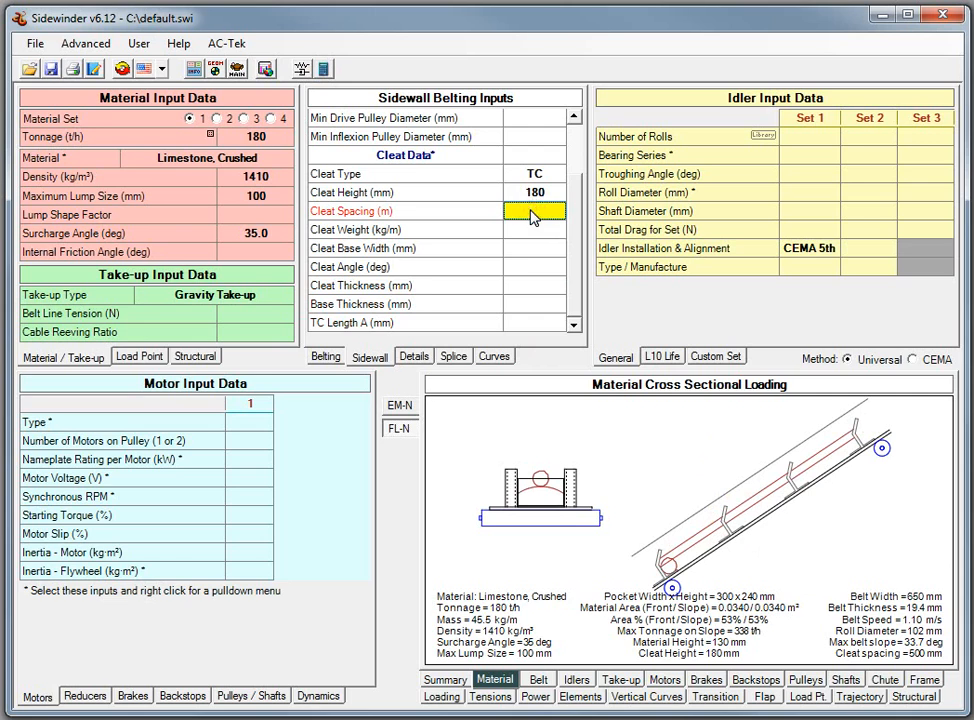
left_click(539, 216)
left_click(531, 198)
key("Delete")
left_click(533, 236)
scroll(534, 237, "up", 2)
left_click(539, 116)
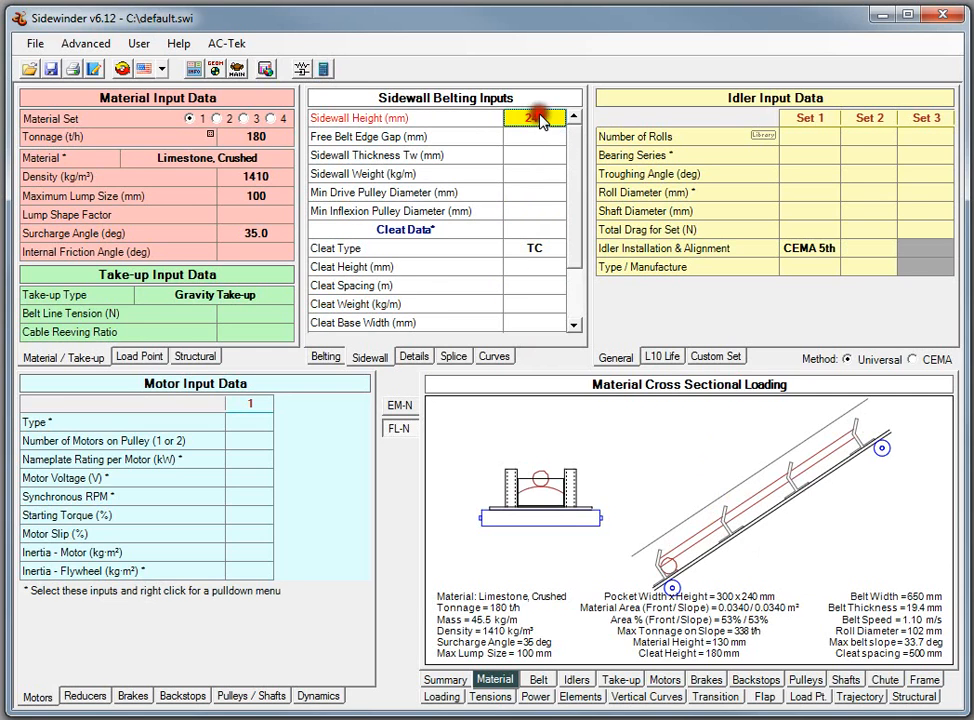
key("Delete")
left_click(538, 173)
left_click(322, 68)
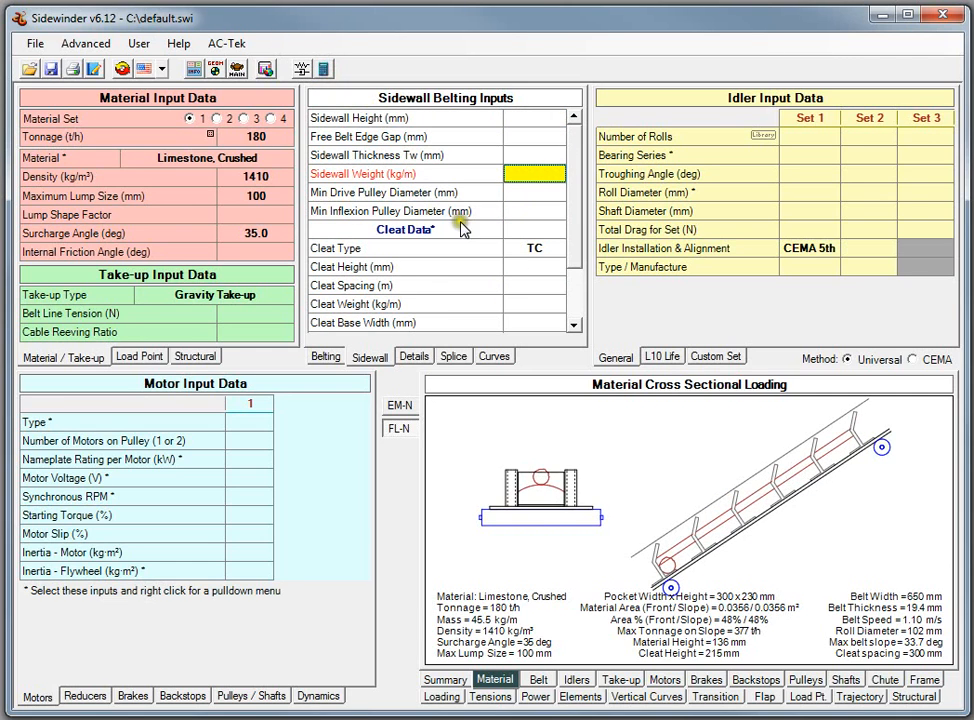
Step: Fill the sidewall data from the Beltsiflex library with the BSF-180 sidewall
left_click(533, 136)
right_click(553, 141)
mouse_move(572, 149)
mouse_move(712, 150)
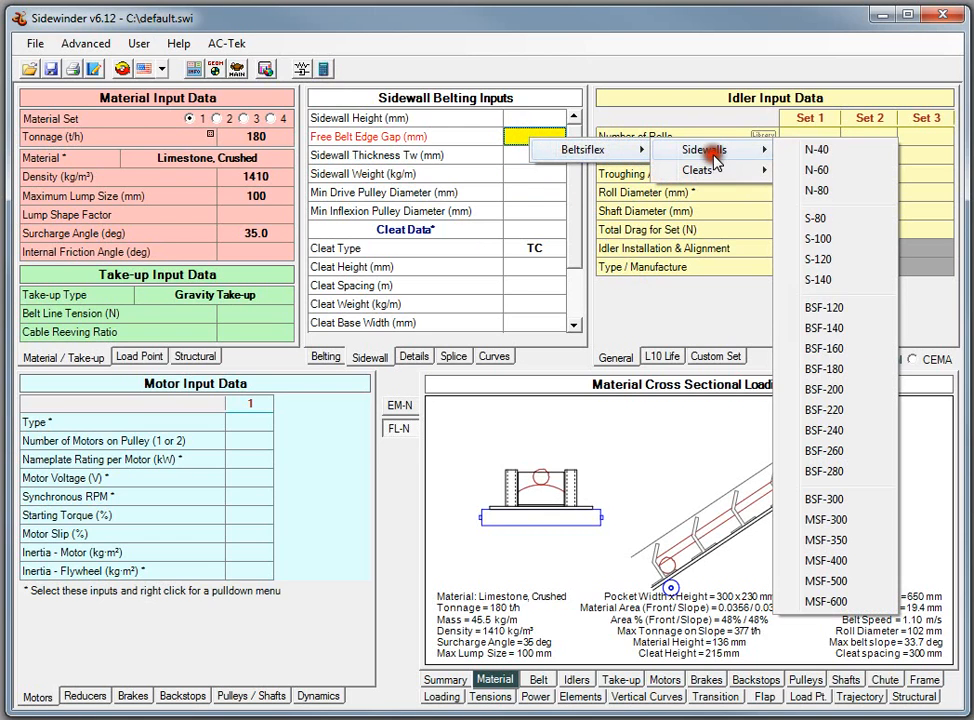
left_click(812, 369)
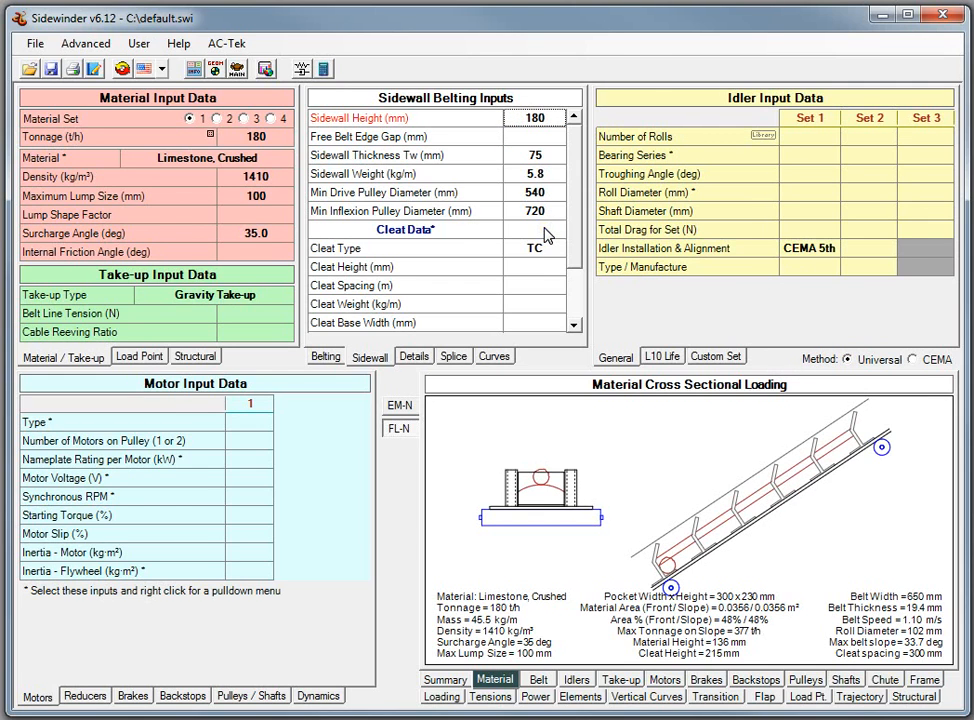
left_click(541, 264)
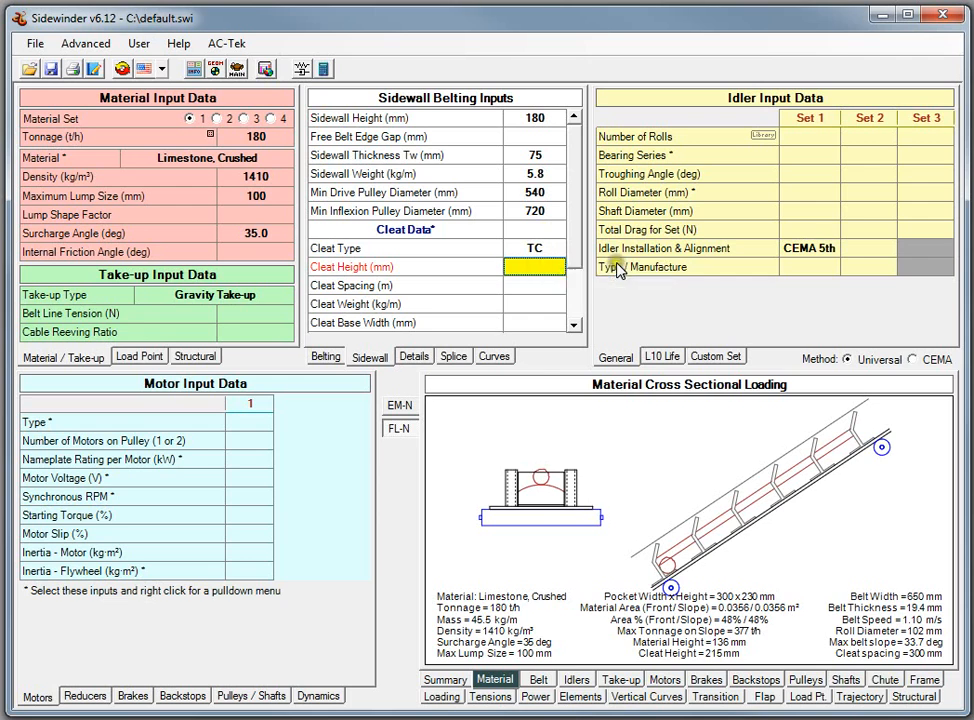
Step: Fill the cleat data from the Beltsiflex library with the TCF-180 cleat and recalculate the conveyor
left_click(541, 263)
right_click(541, 264)
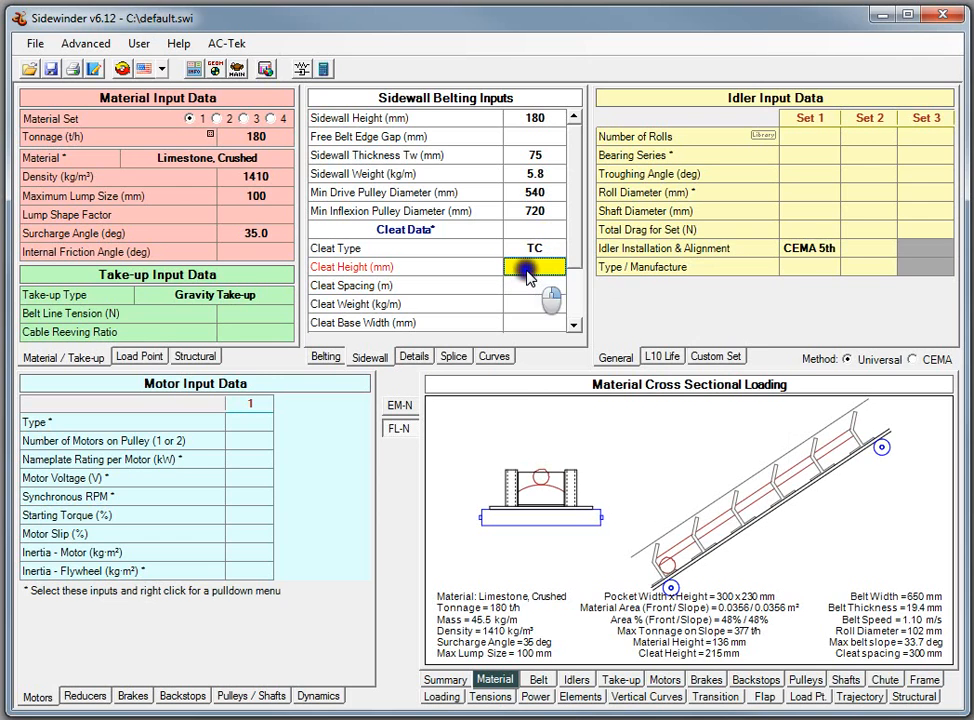
mouse_move(600, 283)
mouse_move(700, 305)
mouse_move(818, 322)
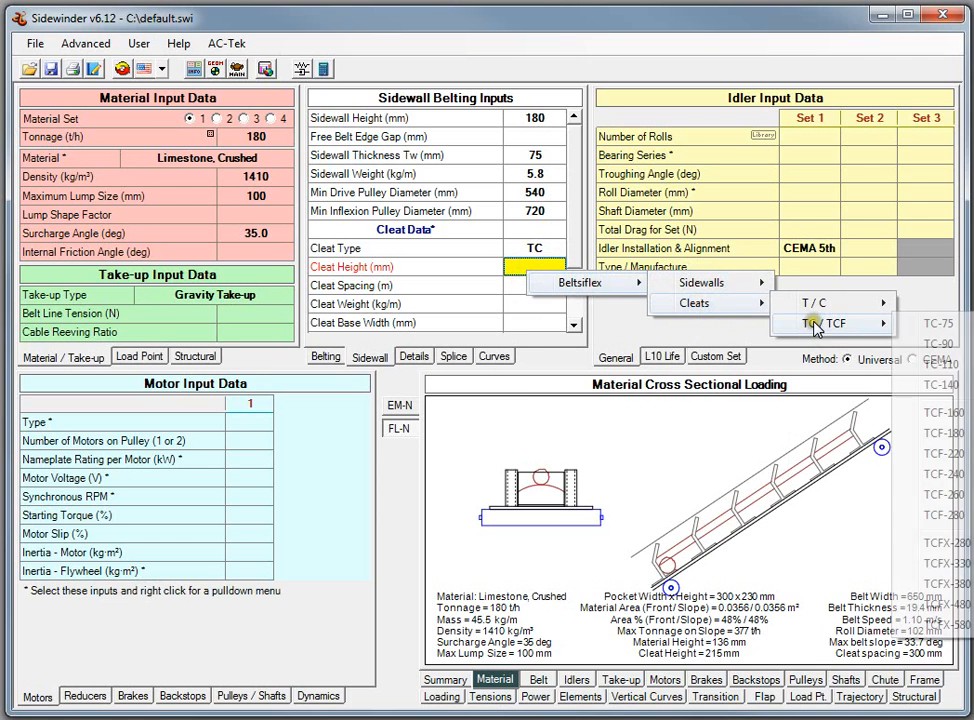
left_click(948, 433)
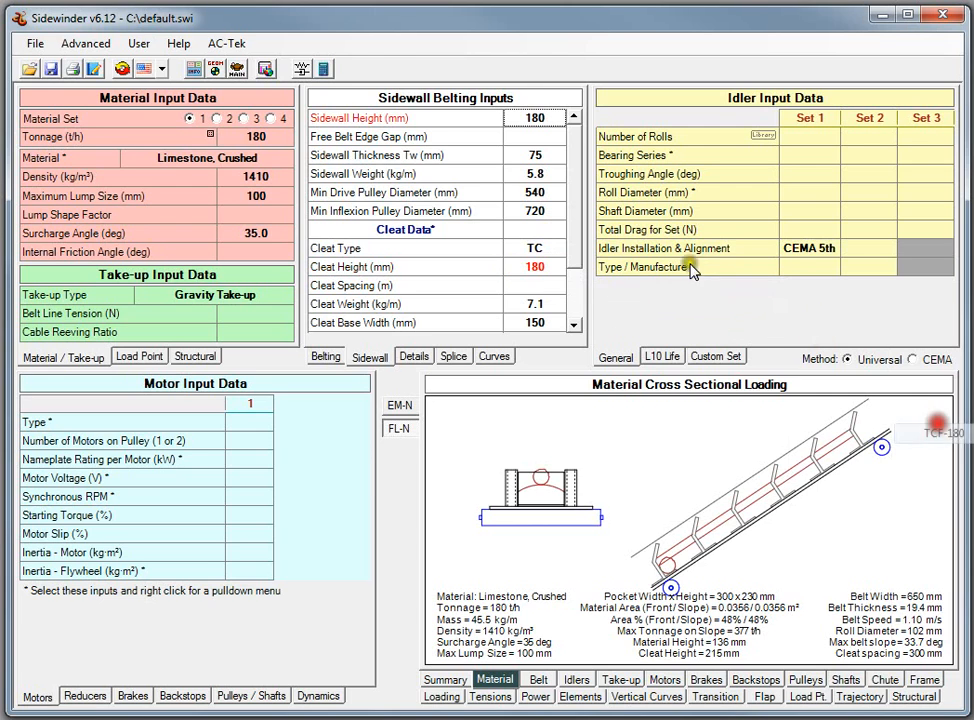
left_click(326, 69)
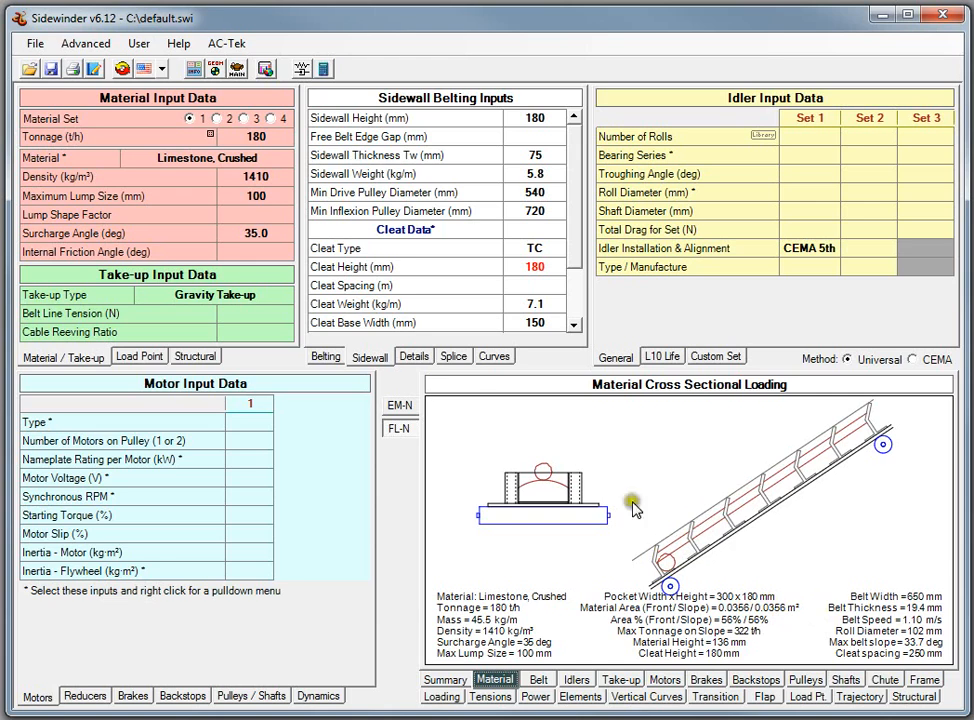
Step: Set the material's surcharge angle to 20 degrees and recalculate the cross-sectional loading
left_click(254, 233)
type("20")
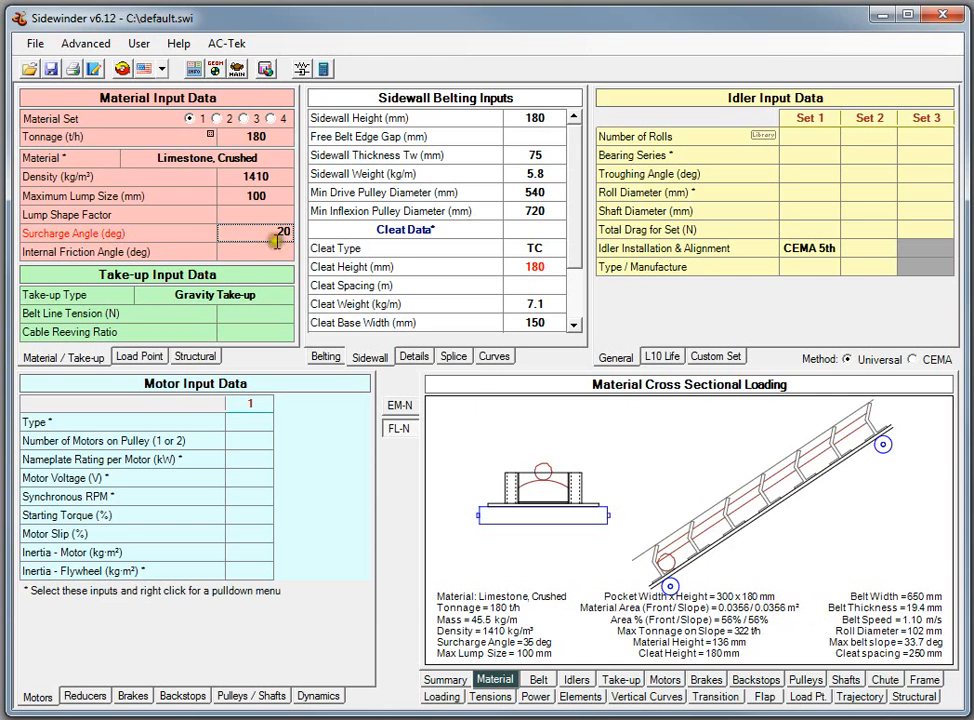
left_click(268, 214)
left_click(322, 68)
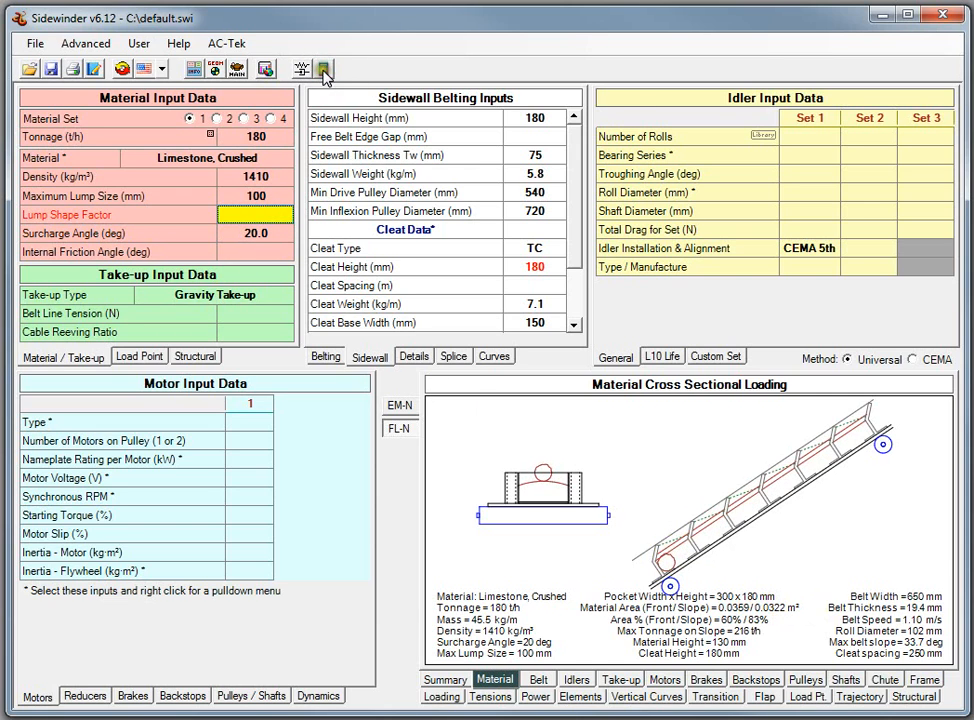
Step: Clear the cleat height, cleat weight and cleat base width values, keeping the TC cleat type
left_click(541, 272)
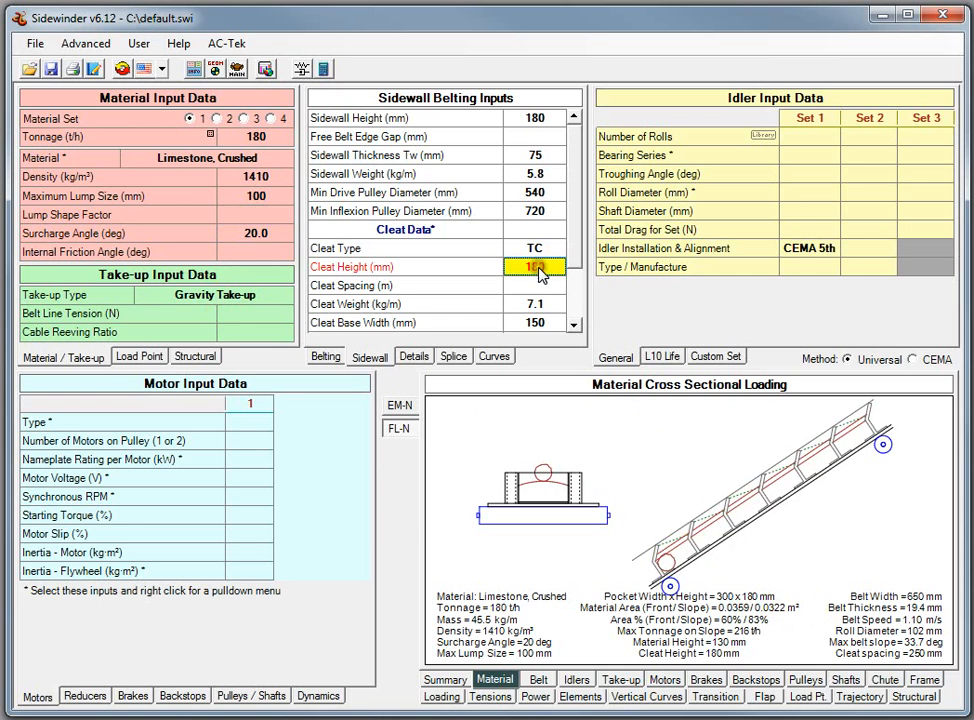
key("Delete")
key("Down")
key("Down")
key("Delete")
key("Down")
key("Delete")
key("Down")
key("Down")
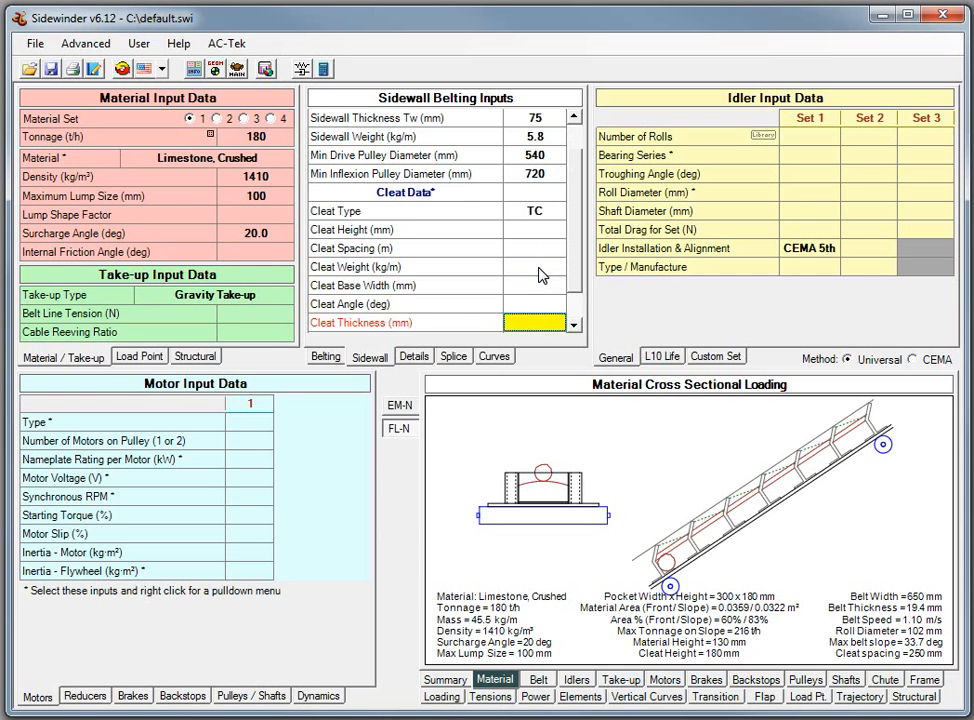
Step: Clear the sidewall height, thickness, weight and minimum pulley diameter values, and recalculate the conveyor with the defaults
key("Up")
key("Up")
key("Up")
key("Up")
key("Up")
key("Up")
key("Up")
key("Up")
key("Up")
key("Up")
key("Up")
key("Up")
key("Down")
key("Down")
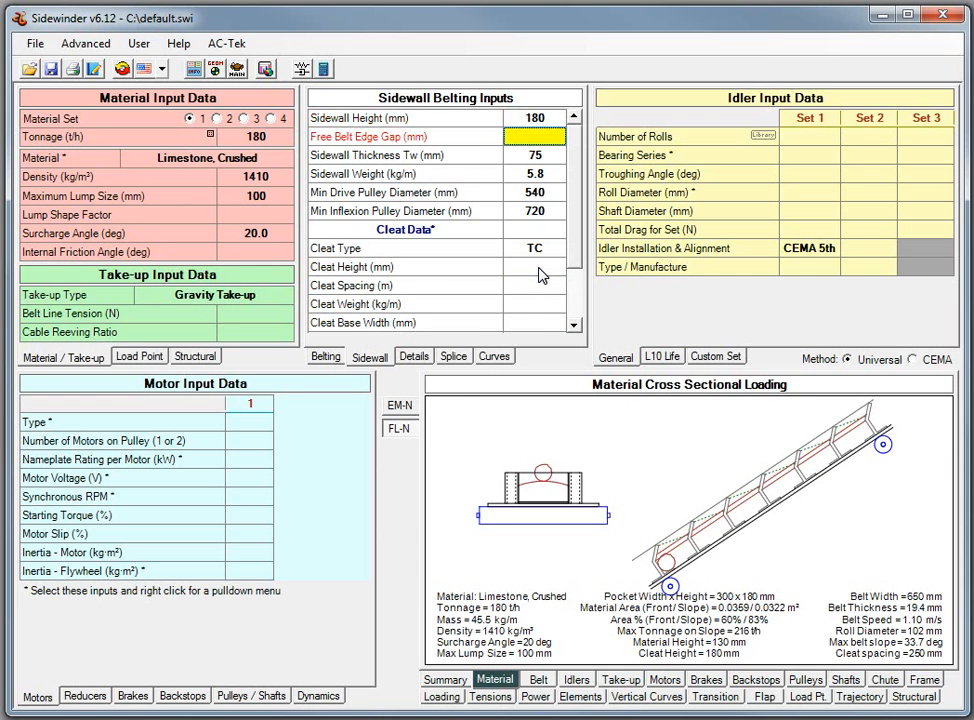
key("Delete")
key("Down")
key("Delete")
key("Down")
key("Delete")
key("Down")
key("Delete")
key("Down")
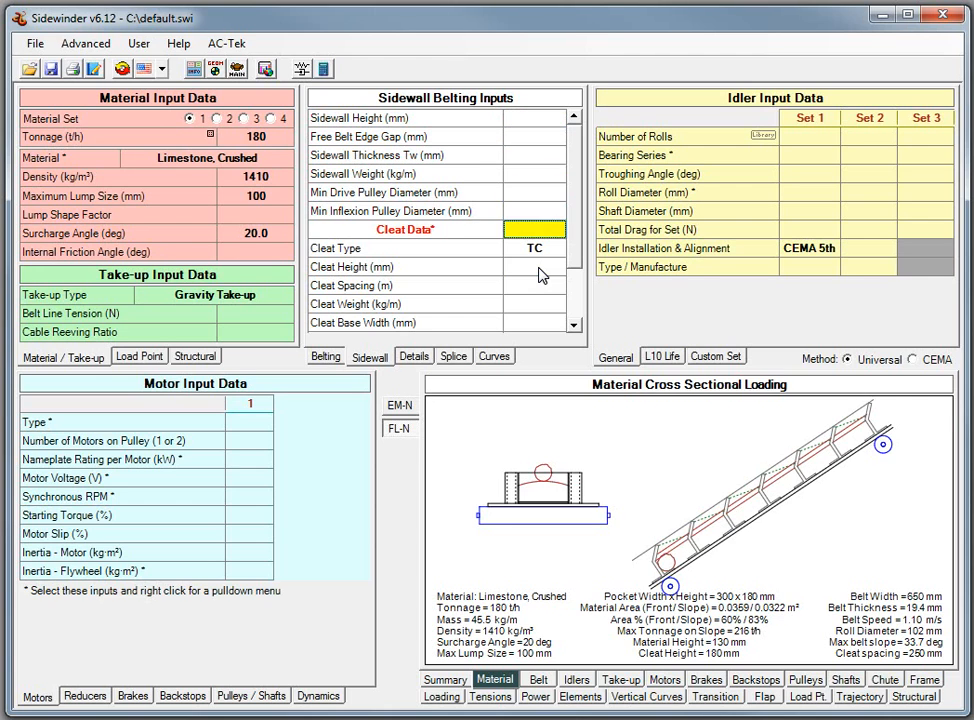
key("Up")
left_click(322, 68)
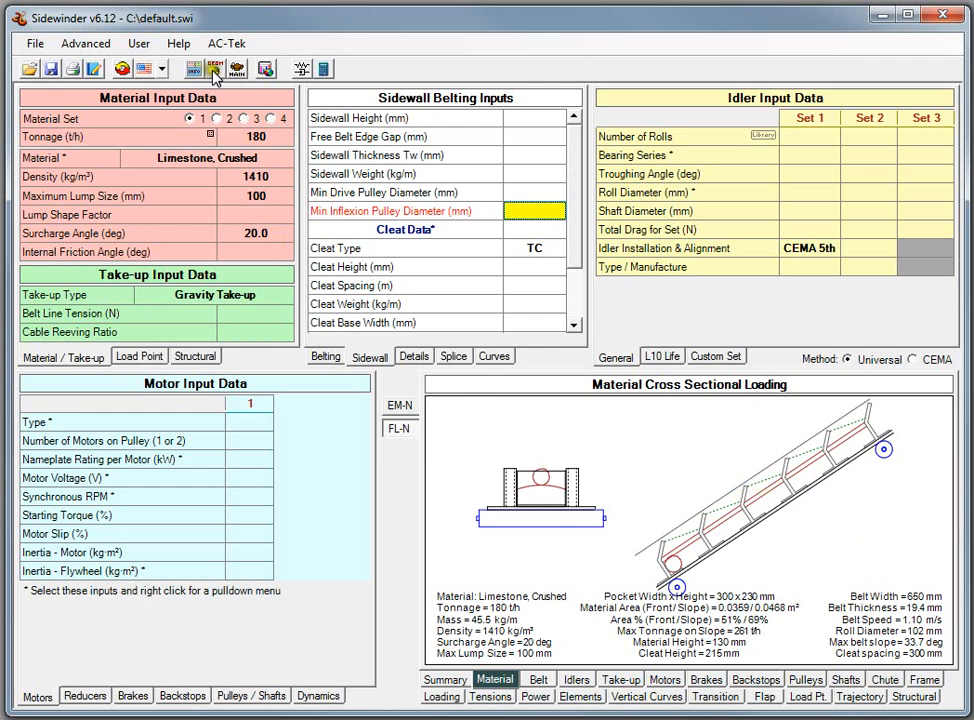
Step: Set the height of the second conveyor profile element to 25 m and recalculate the cross-sectional loading
left_click(162, 68)
left_click(115, 205)
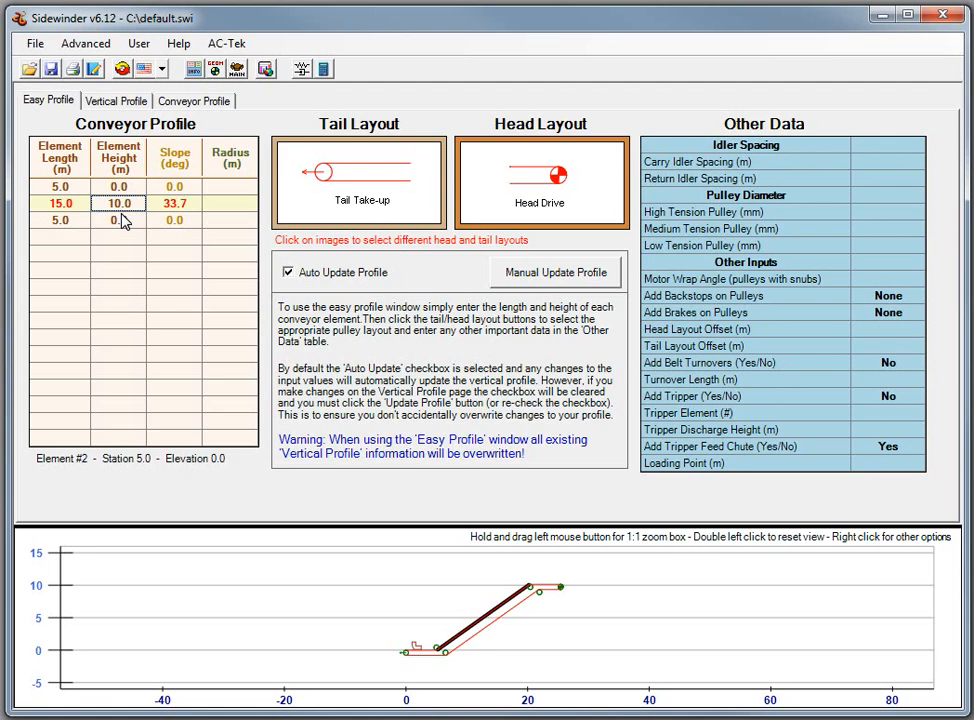
key("Up")
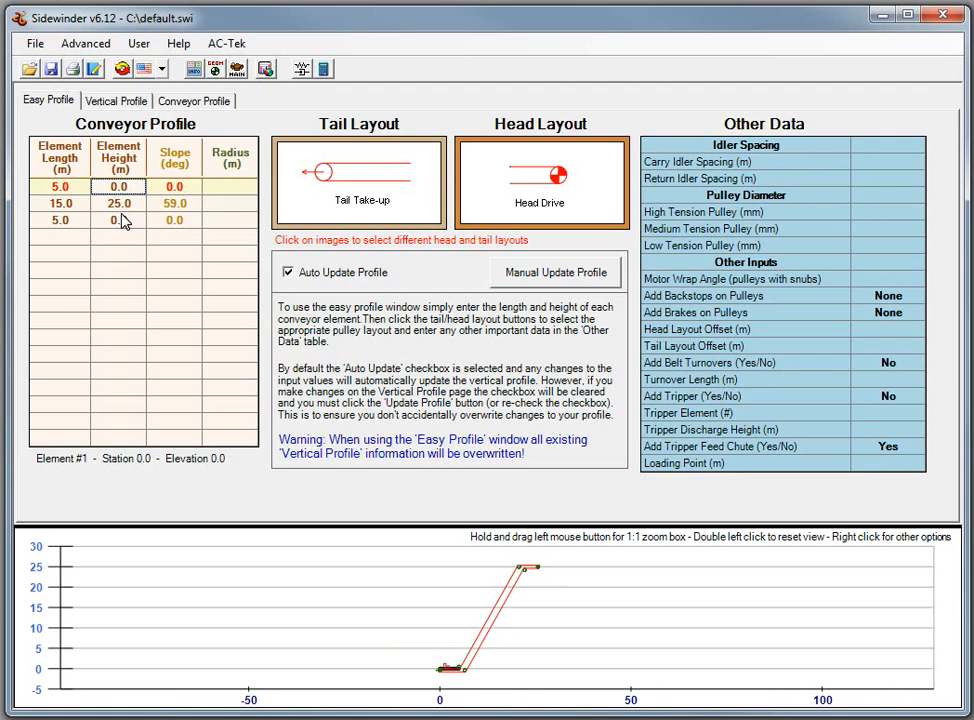
left_click(174, 205)
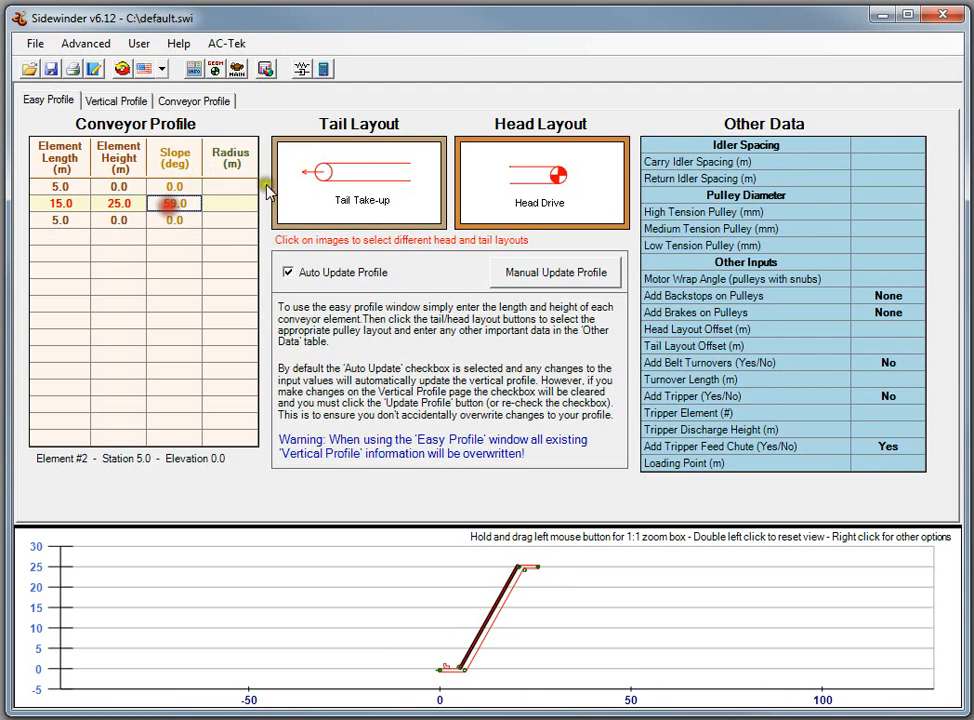
left_click(237, 68)
left_click(323, 68)
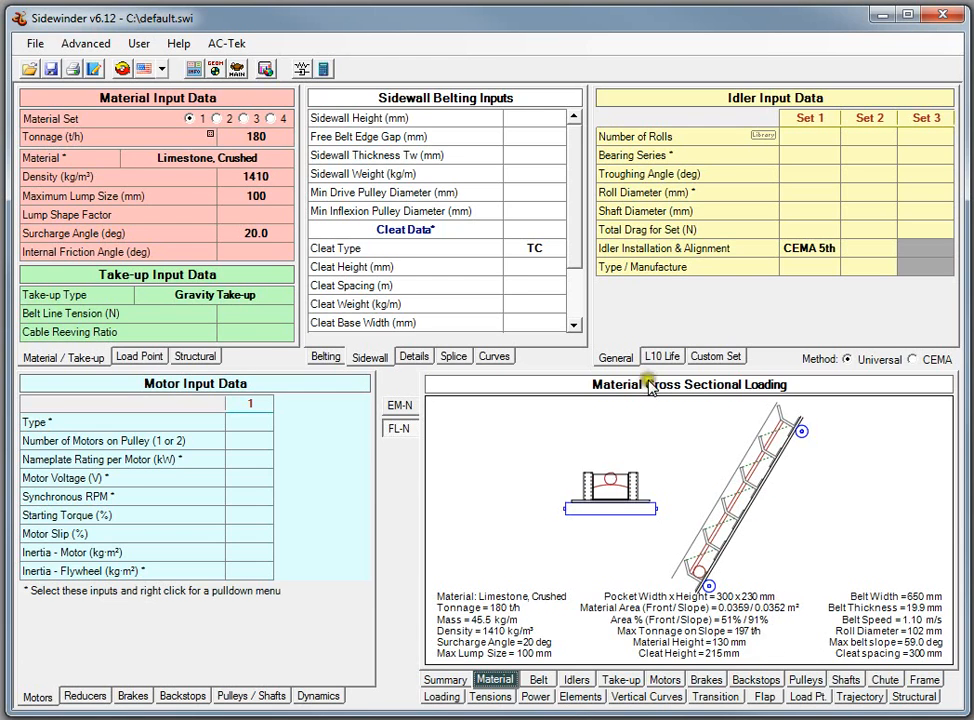
Step: Set the material tonnage to 200 t/h and recalculate the cross-sectional loading
left_click(215, 136)
key("Delete")
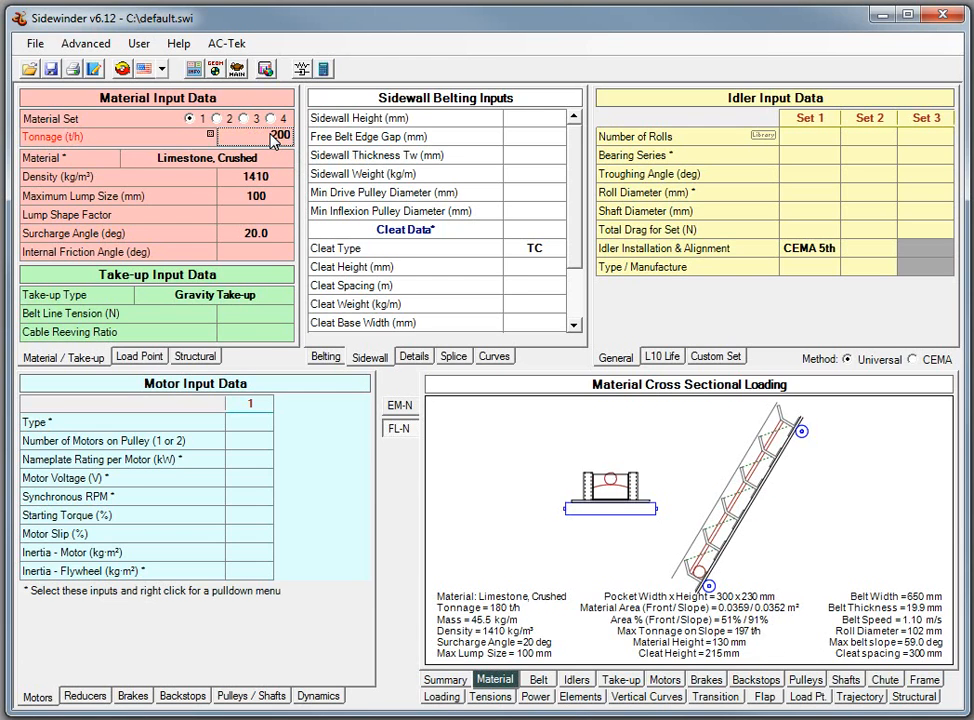
key("Return")
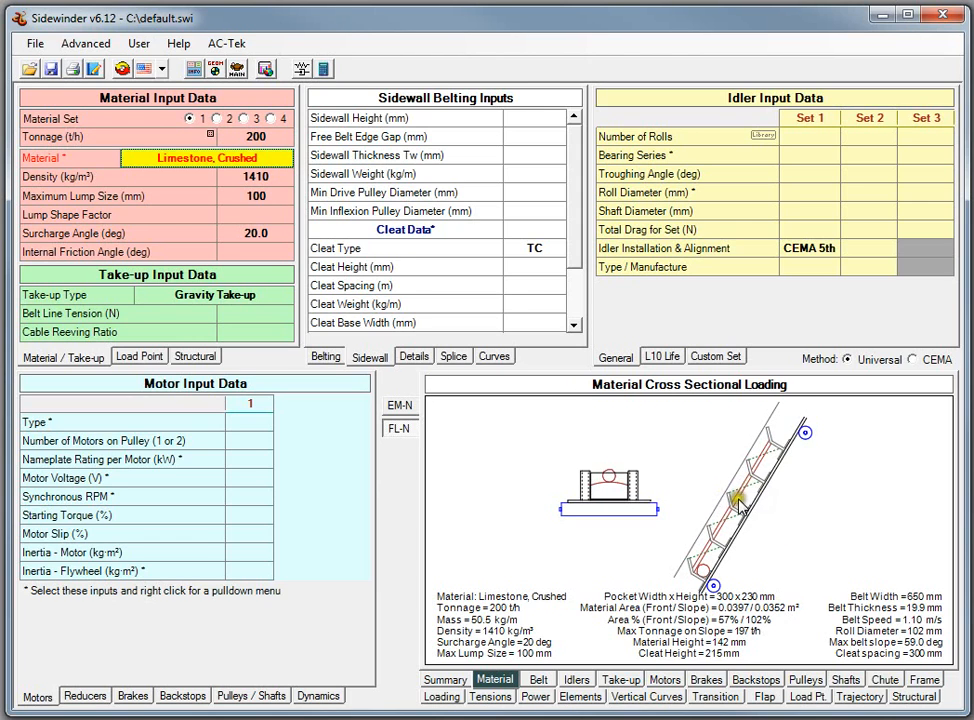
Step: Set the material tonnage to 150 t/h and recalculate the cross-sectional loading
left_click(256, 136)
type("1")
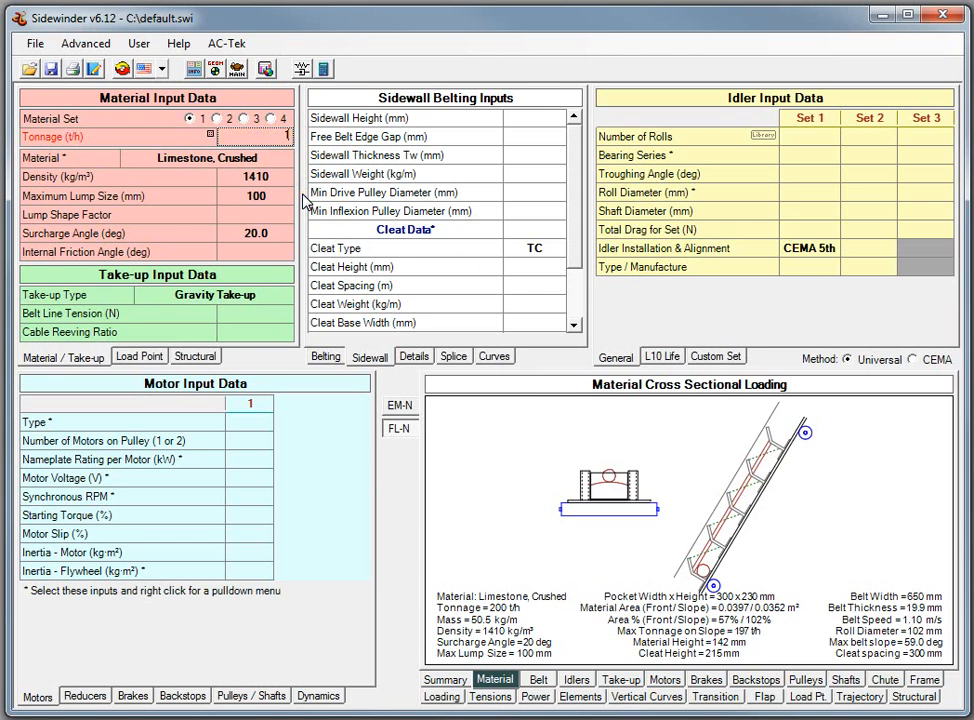
type("50")
key("Return")
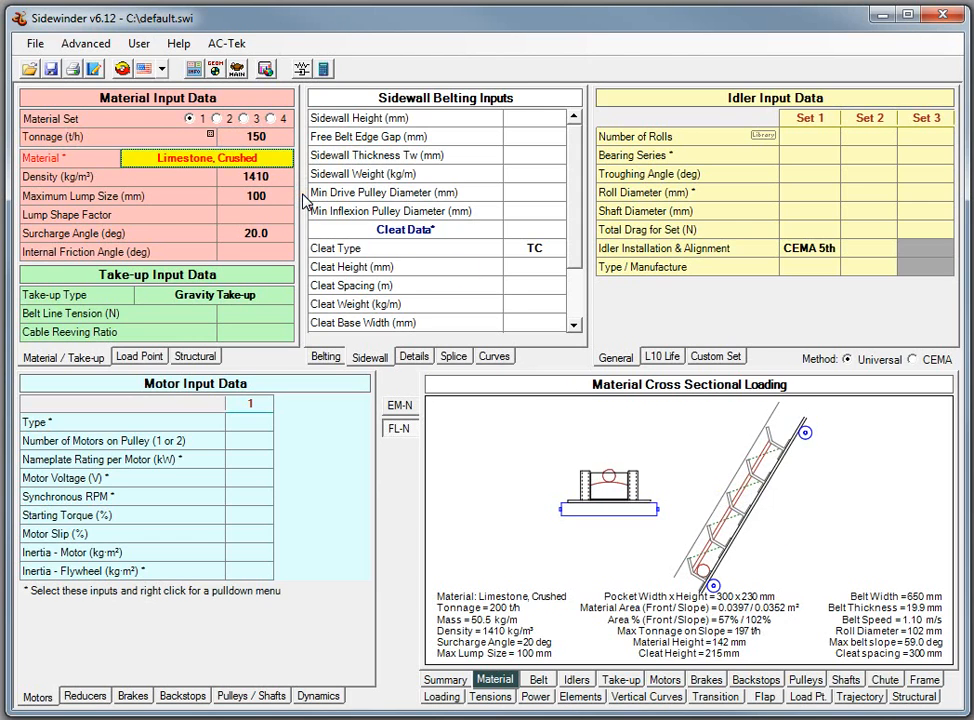
left_click(323, 69)
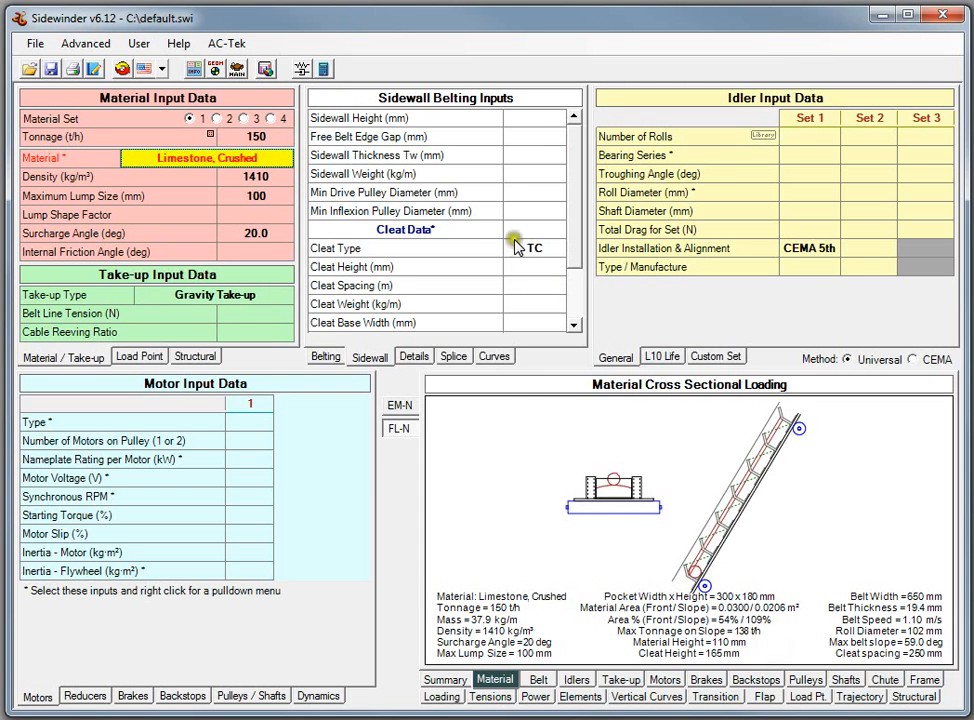
Step: Fill the sidewall data from the Beltsiflex library with the BSF-180 sidewall and recalculate the conveyor
left_click(533, 120)
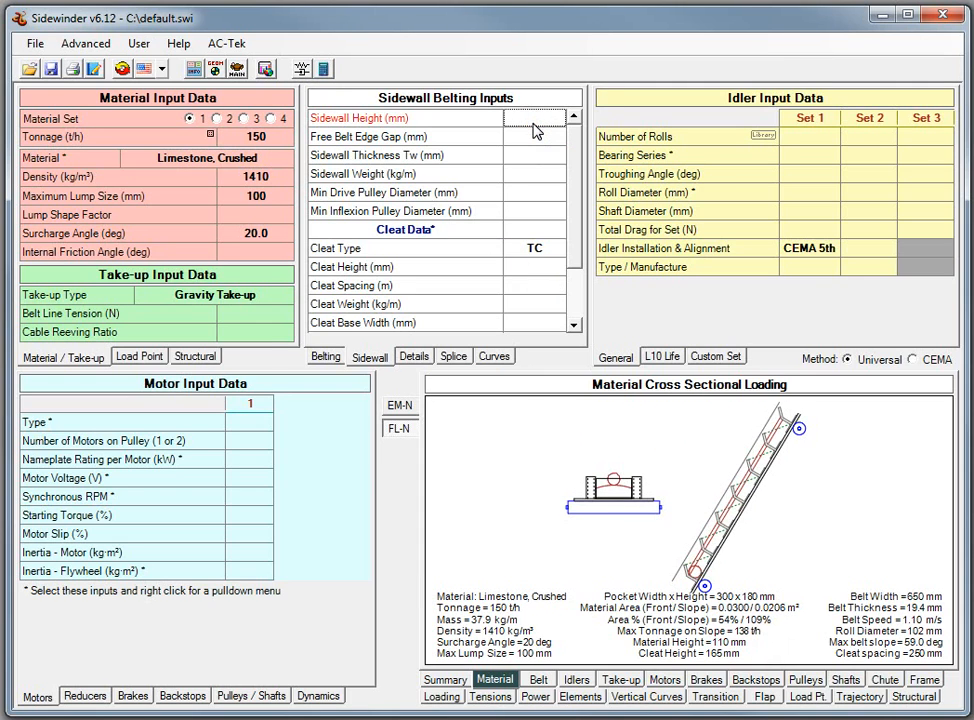
right_click(535, 128)
mouse_move(580, 136)
mouse_move(745, 140)
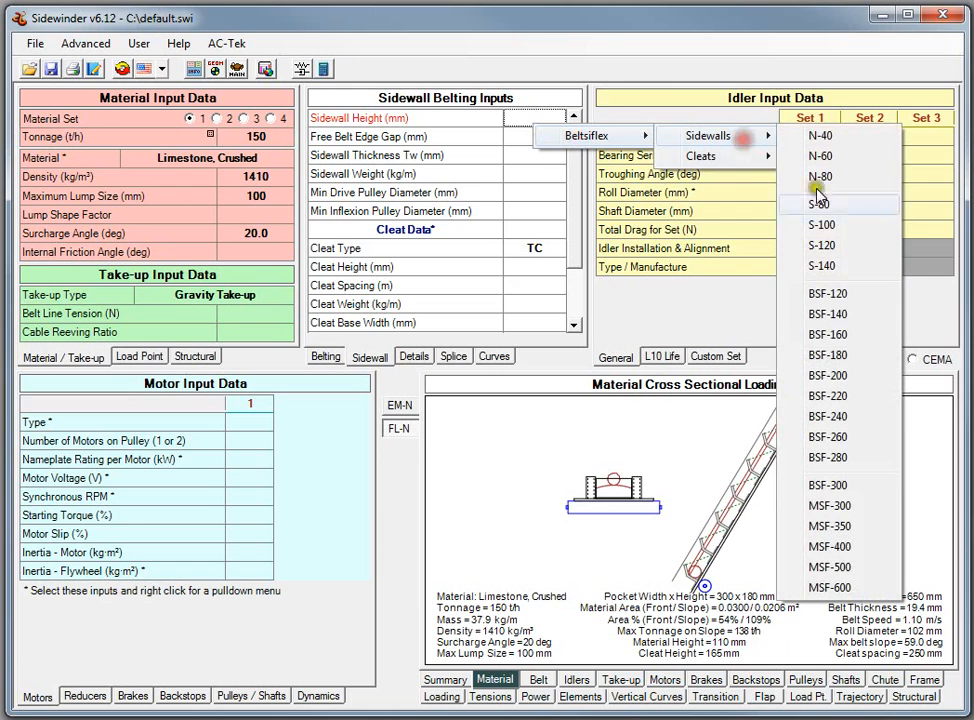
left_click(838, 355)
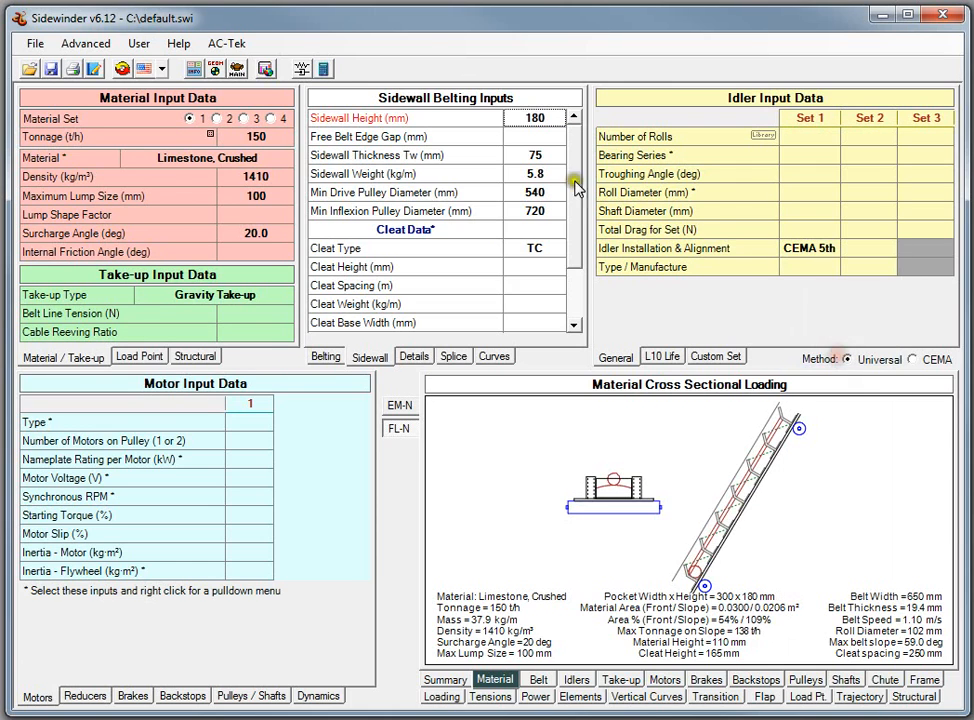
left_click(322, 70)
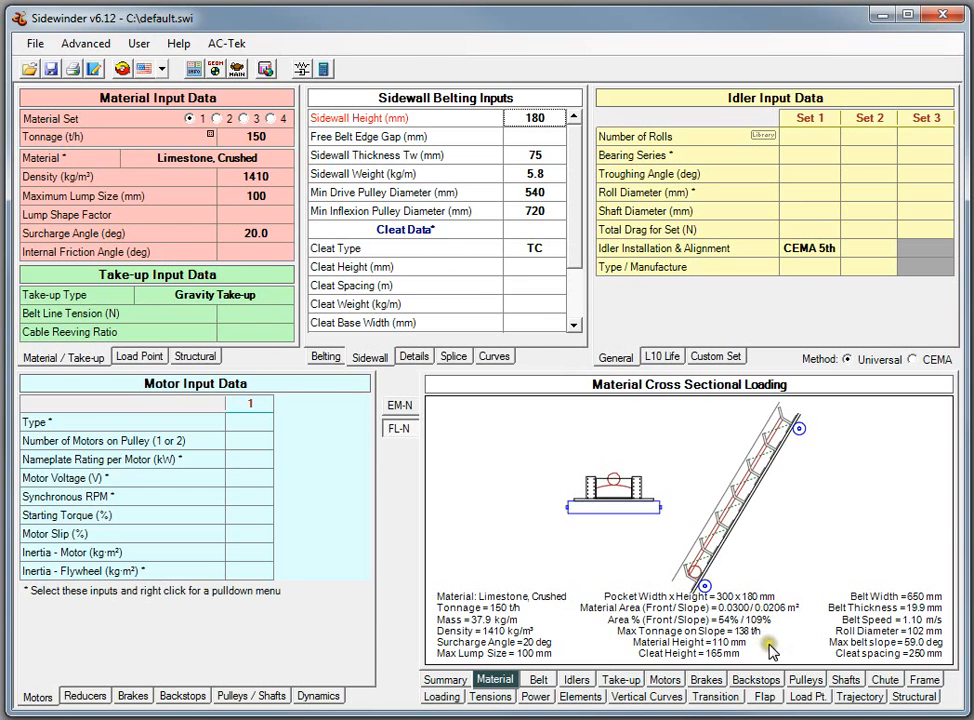
Step: Set the material tonnage to 100 t/h, recalculate, and compare the belting and sidewall inputs with the loading diagram
left_click(245, 137)
type("100")
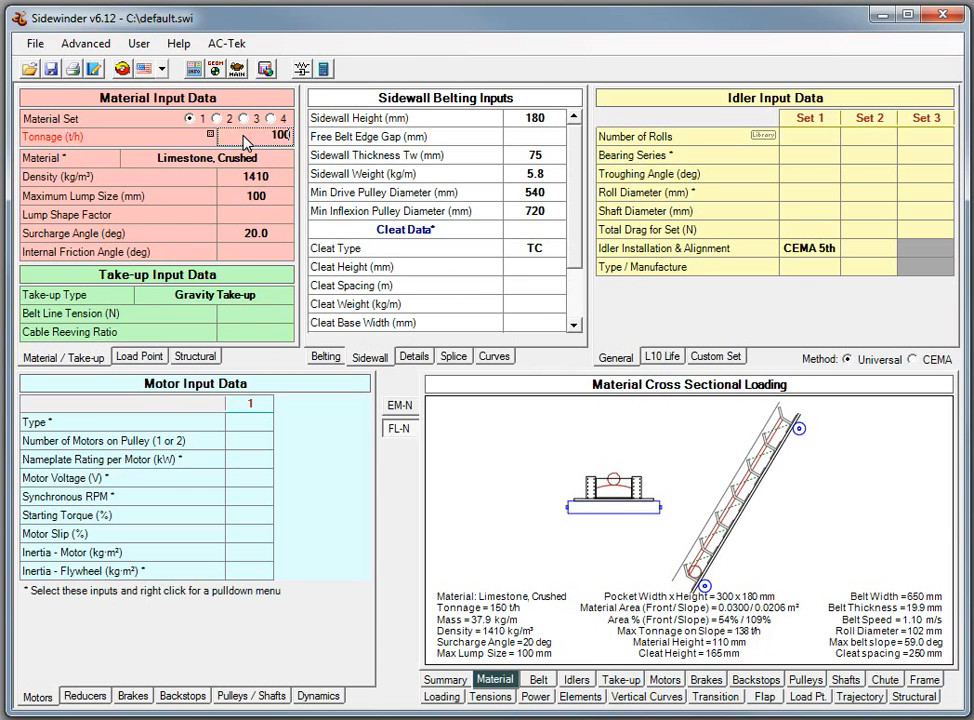
key("Return")
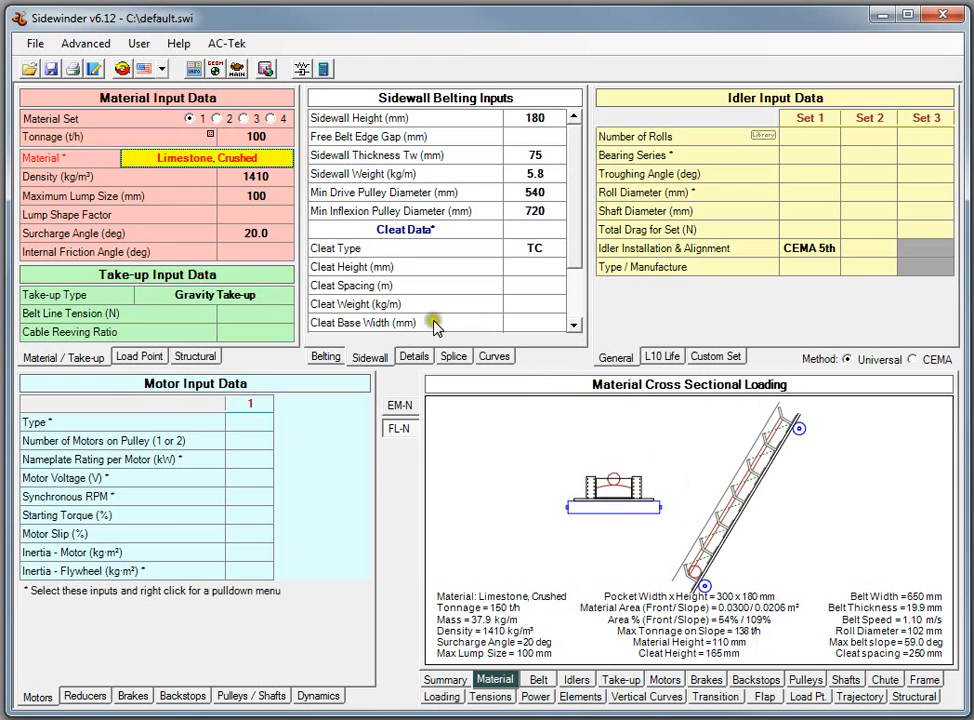
left_click(325, 357)
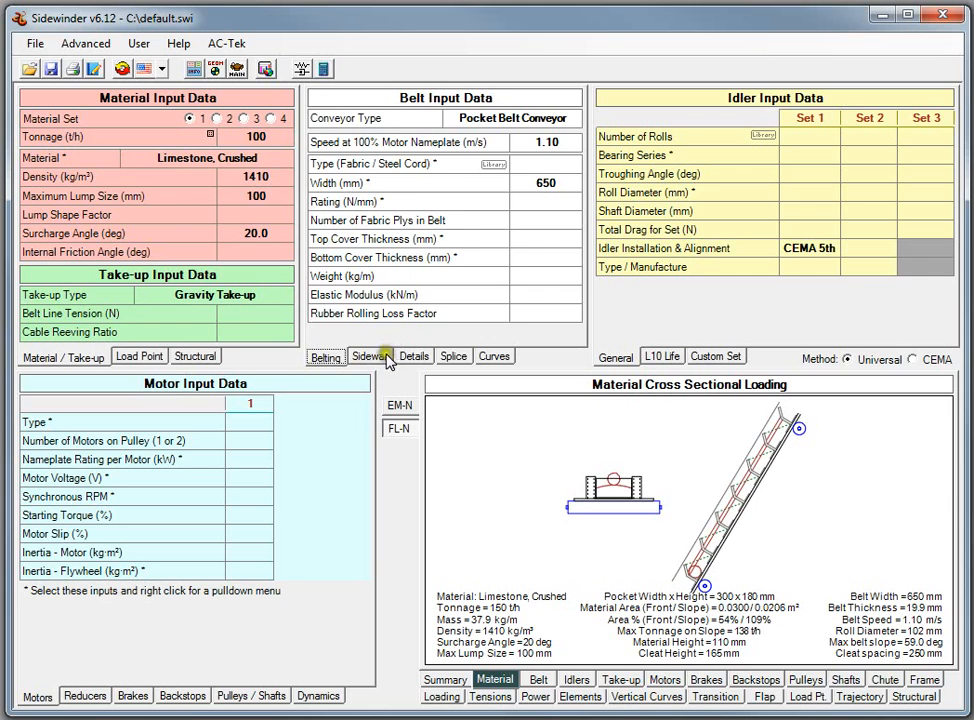
left_click(372, 357)
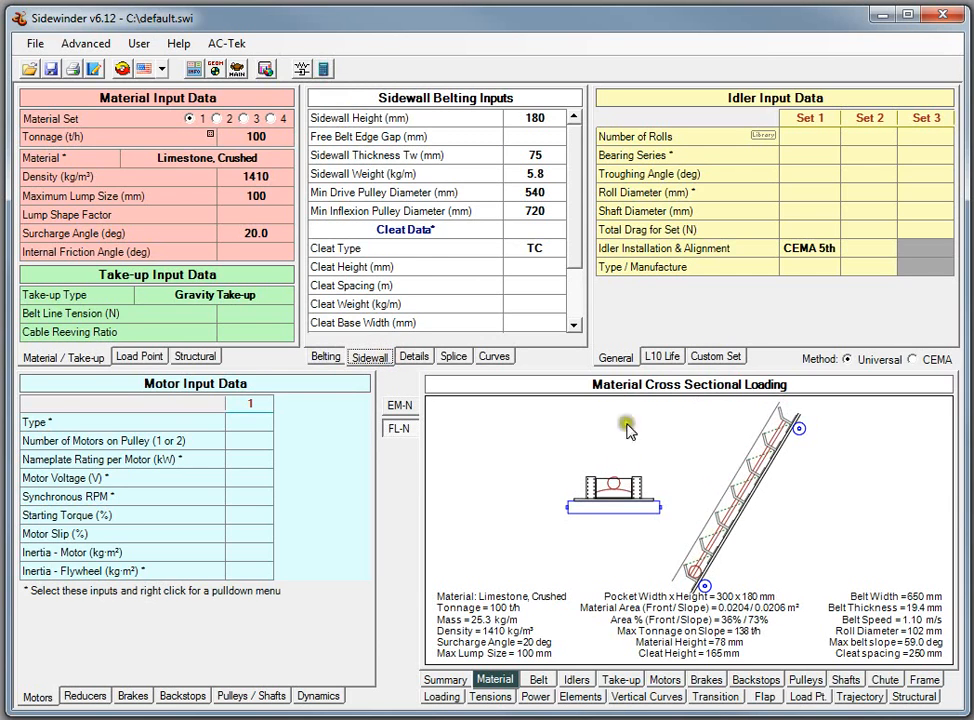
left_click(255, 136)
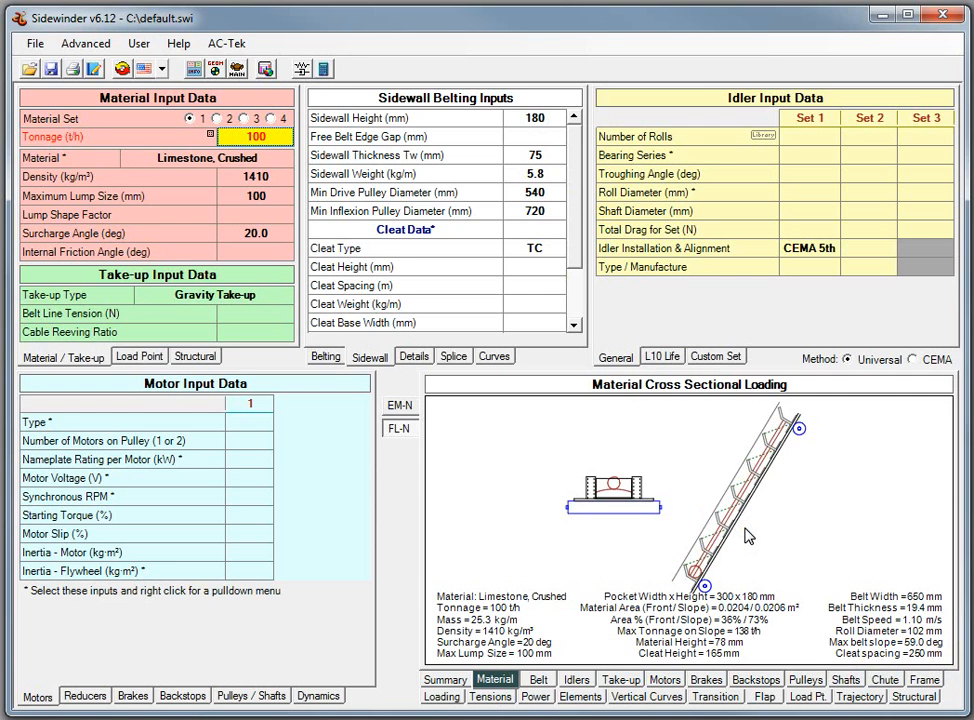
Step: Export the material cross-sectional loading drawing to a DXF file
right_click(655, 445)
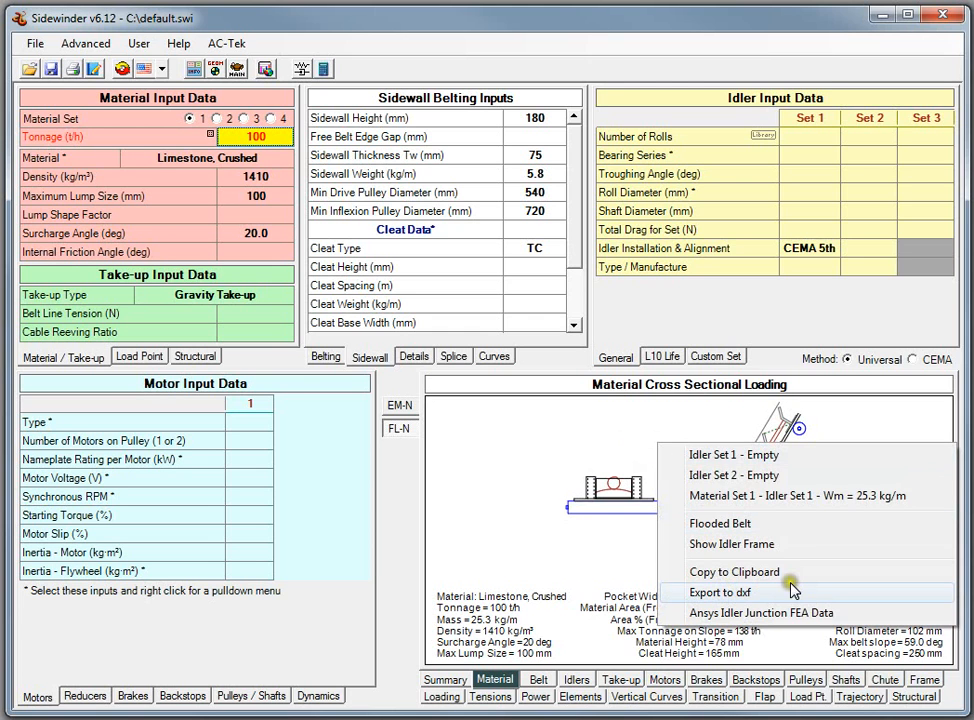
left_click(720, 592)
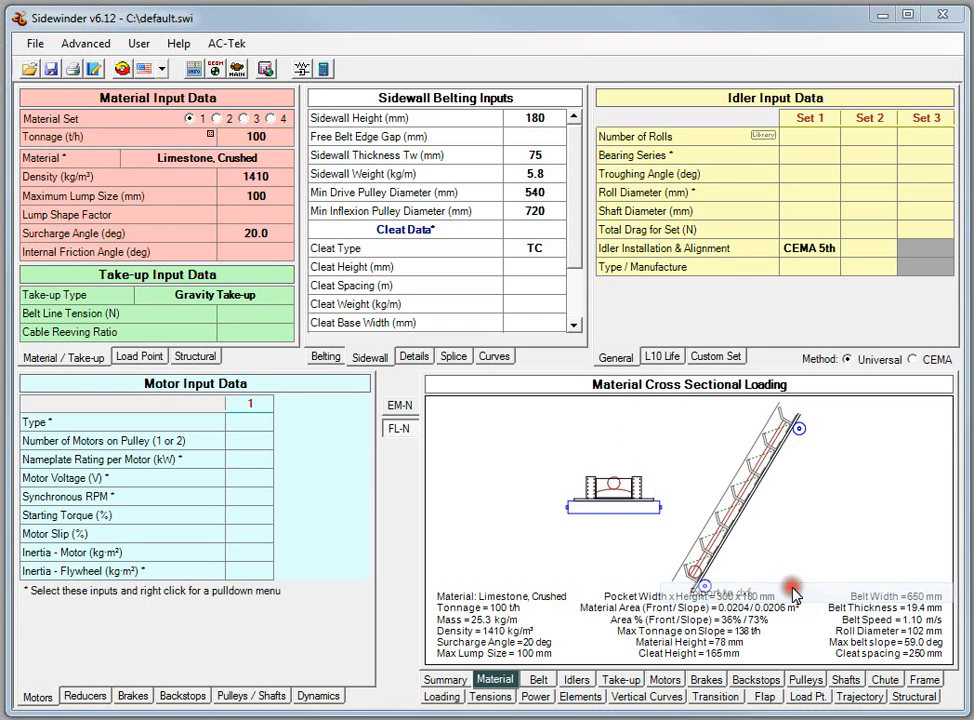
left_click(598, 561)
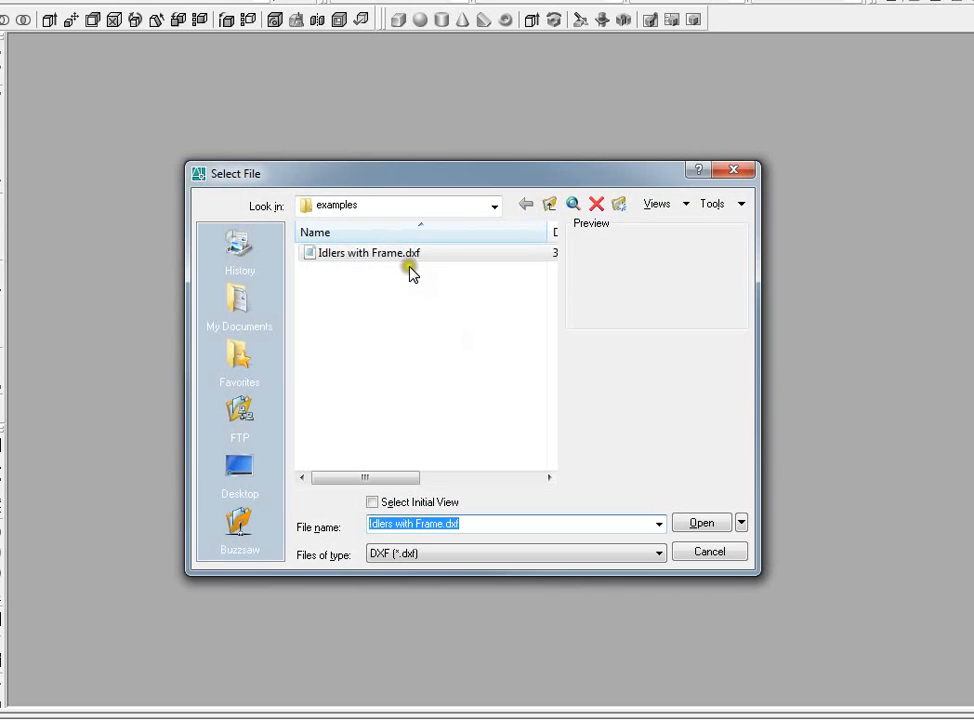
Step: In the CAD program, open Idlers with Frame.dxf from the examples folder and examine the pocket belt cross section
left_click(400, 256)
double_click(400, 256)
scroll(237, 335, "up", 5)
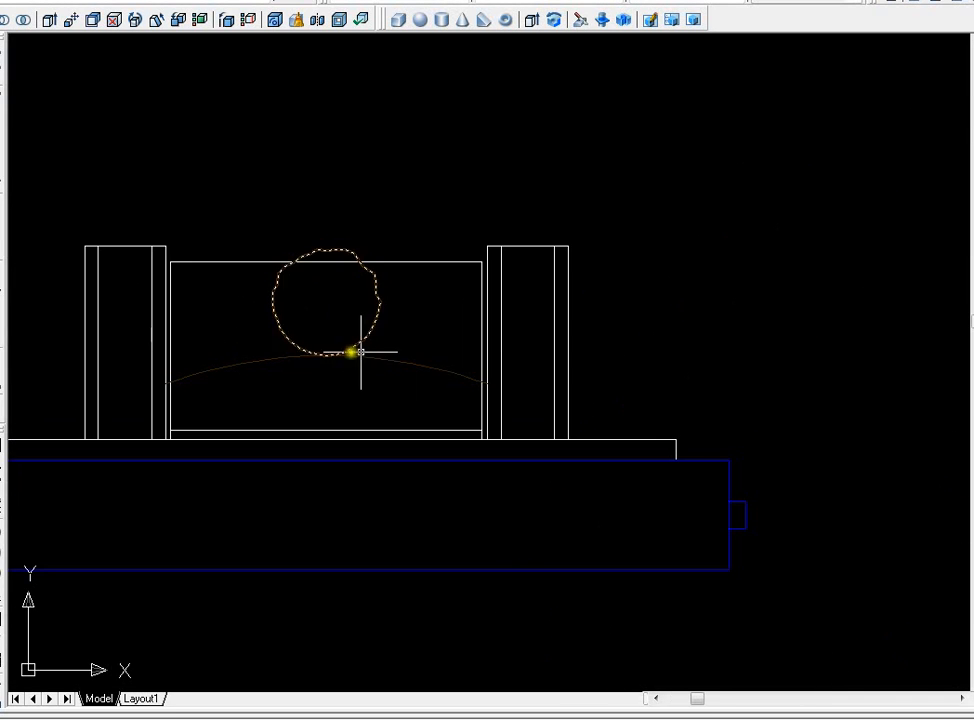
scroll(691, 387, "up", 4)
scroll(711, 380, "down", 5)
scroll(357, 380, "up", 4)
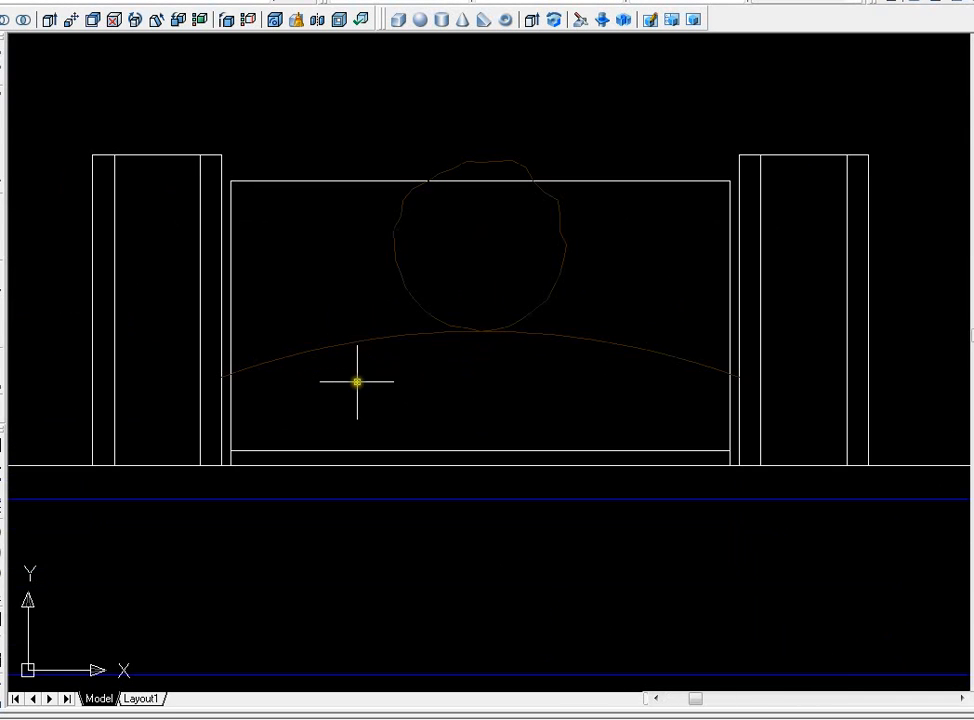
scroll(452, 322, "down", 4)
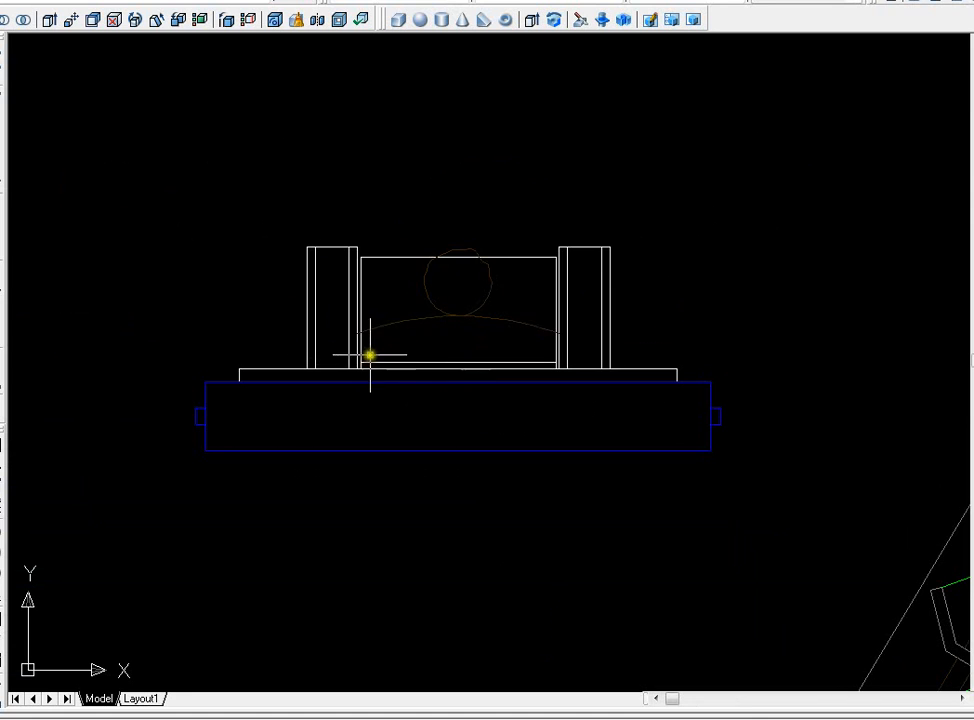
Step: Examine the inclined side profile in the CAD drawing, including the cleats, material surface lines, sidewall edge and belt lines
scroll(437, 330, "down", 4)
scroll(704, 437, "up", 4)
scroll(639, 402, "up", 4)
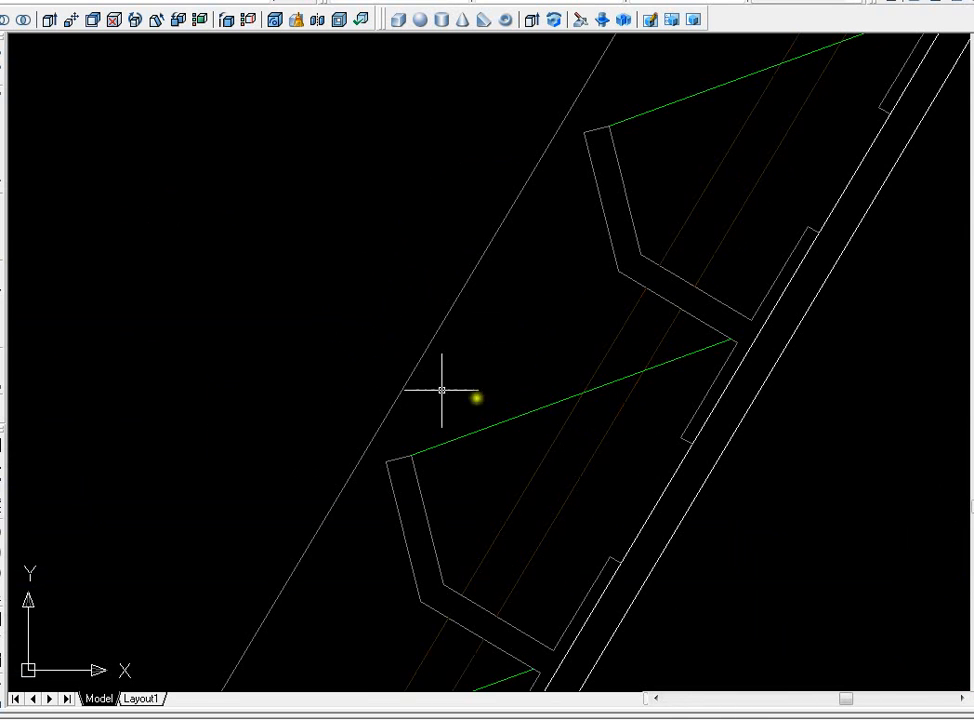
scroll(690, 483, "down", 4)
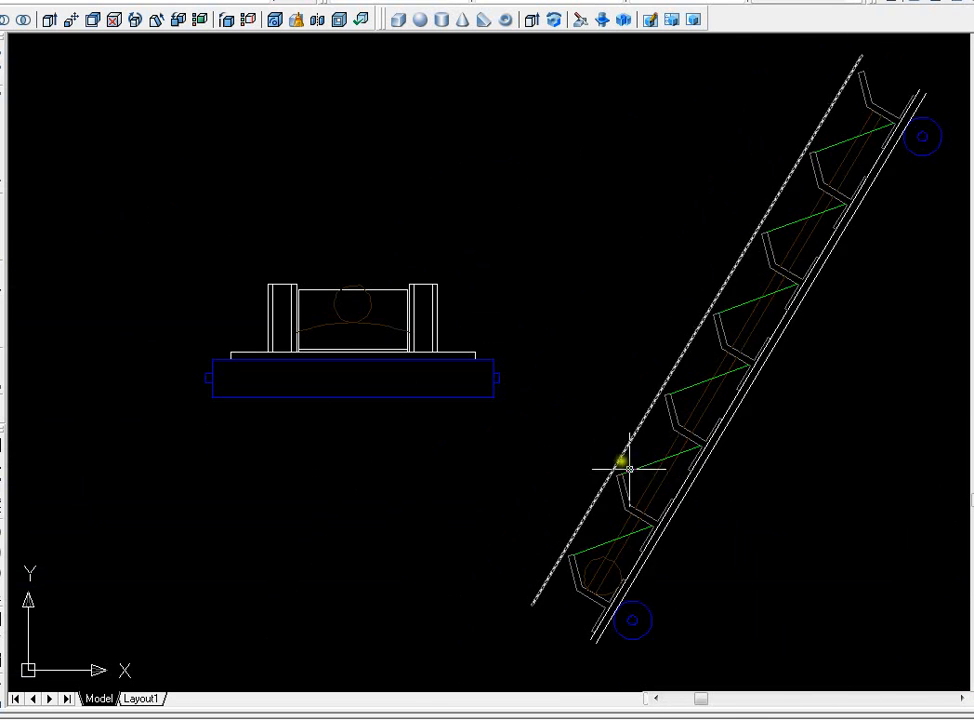
scroll(630, 465, "up", 4)
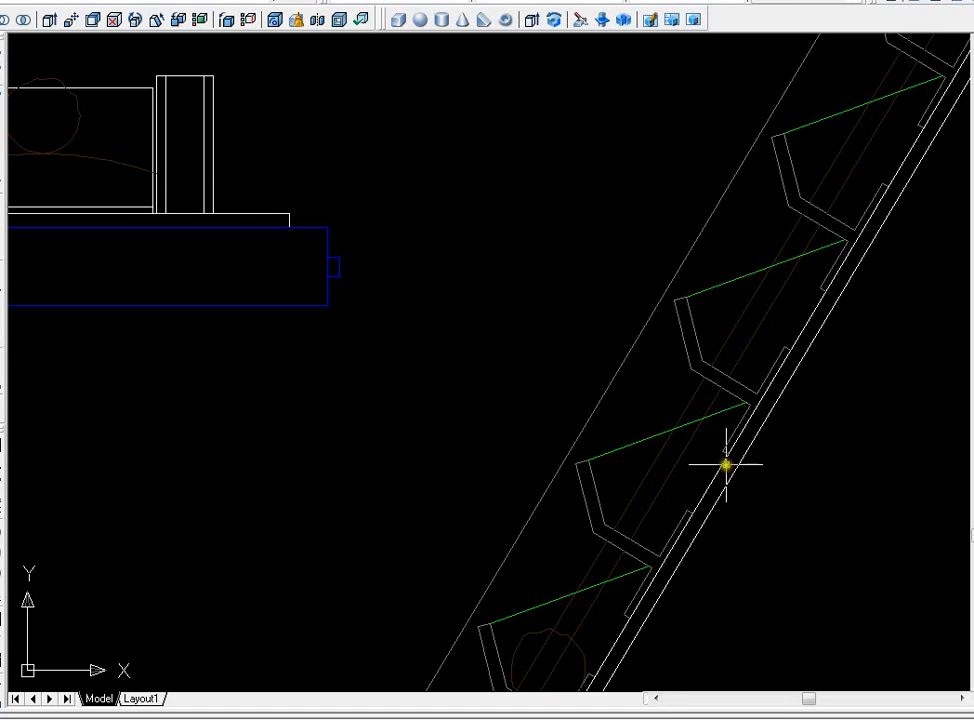
left_click(673, 461)
scroll(672, 380, "down", 5)
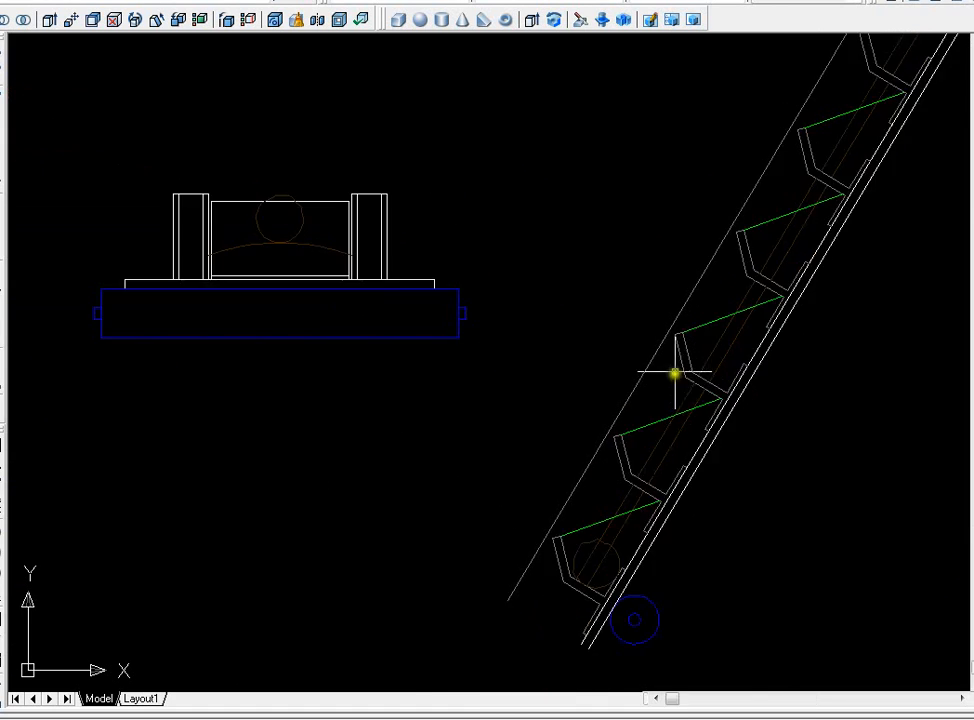
scroll(669, 390, "up", 5)
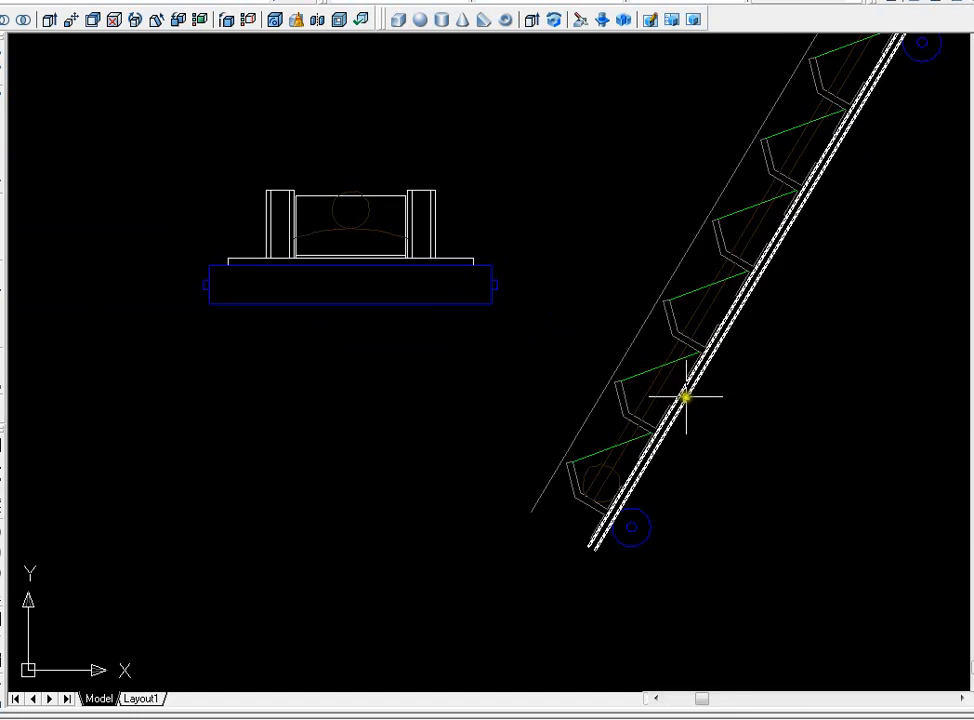
left_click(610, 368)
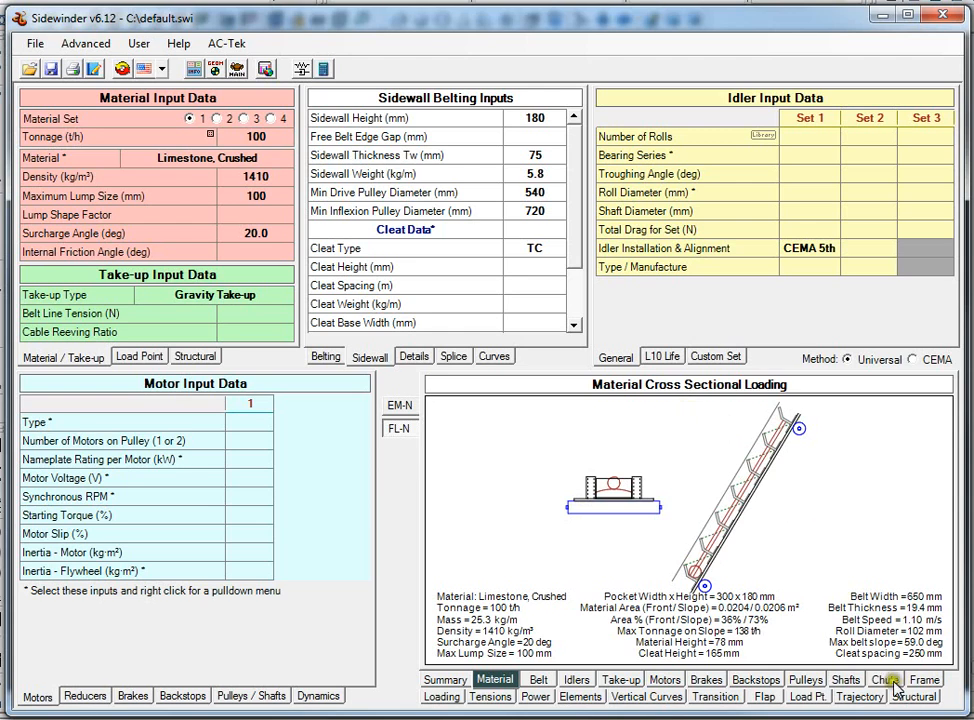
Step: Switch back to Sidewinder and review the pulley types and dimensions and the shaft designs of Pulley 1, Pulley 4 and Pulley 5
left_click(806, 680)
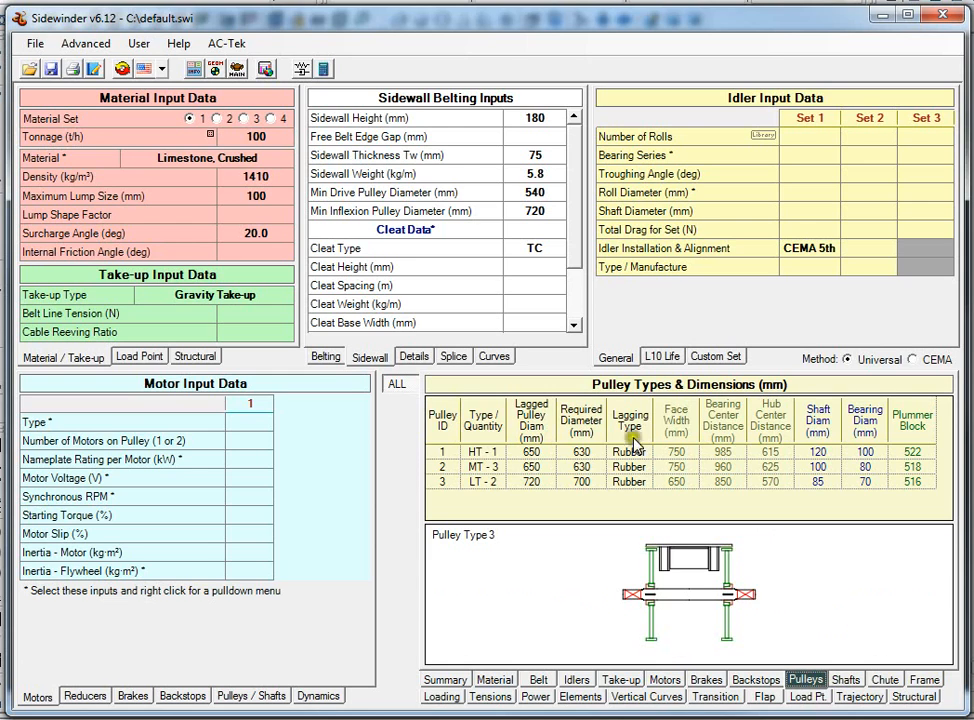
left_click(583, 467)
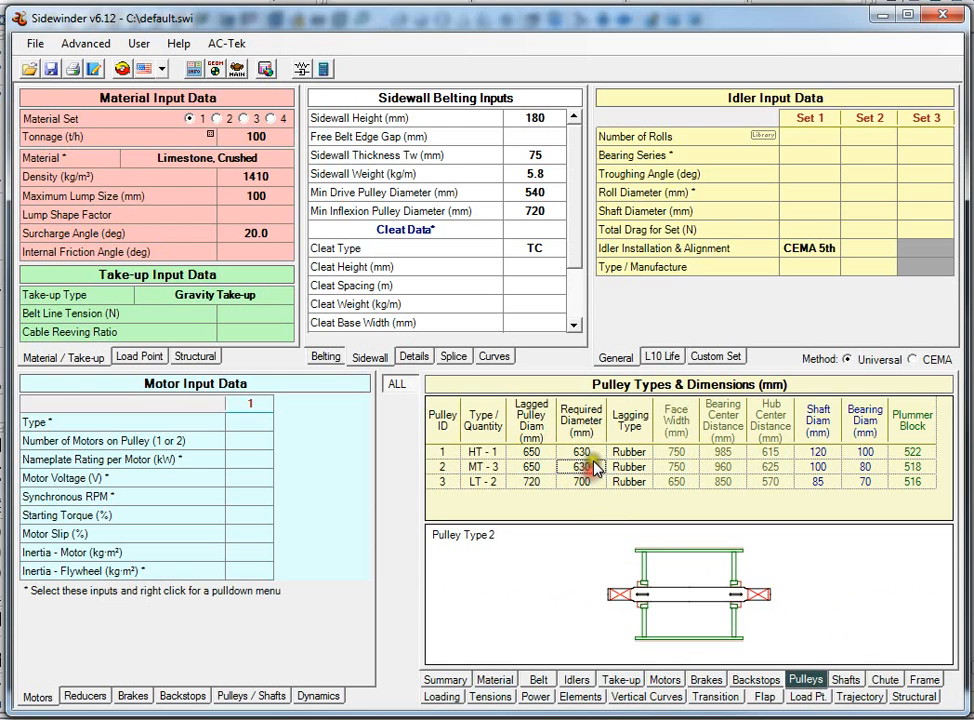
left_click(632, 482)
left_click(846, 681)
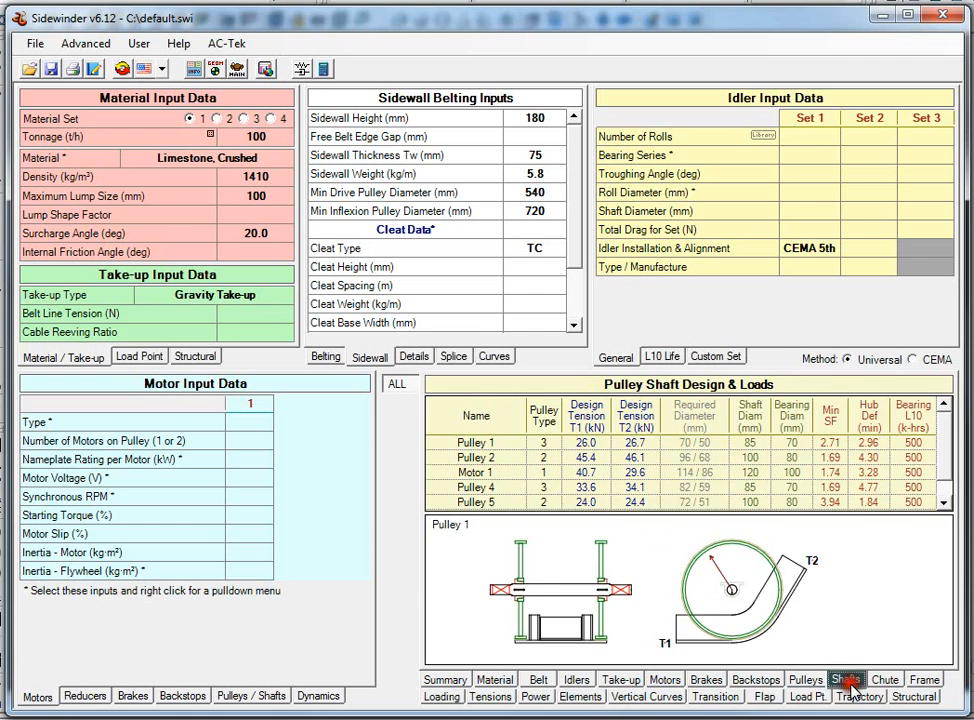
left_click(695, 502)
left_click(694, 487)
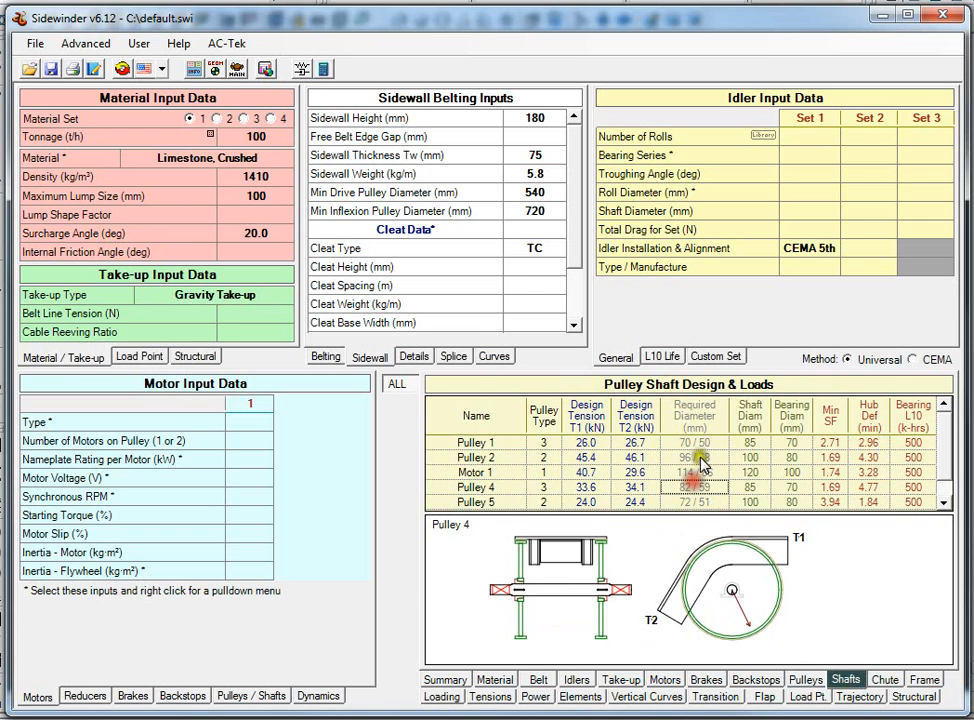
left_click(695, 442)
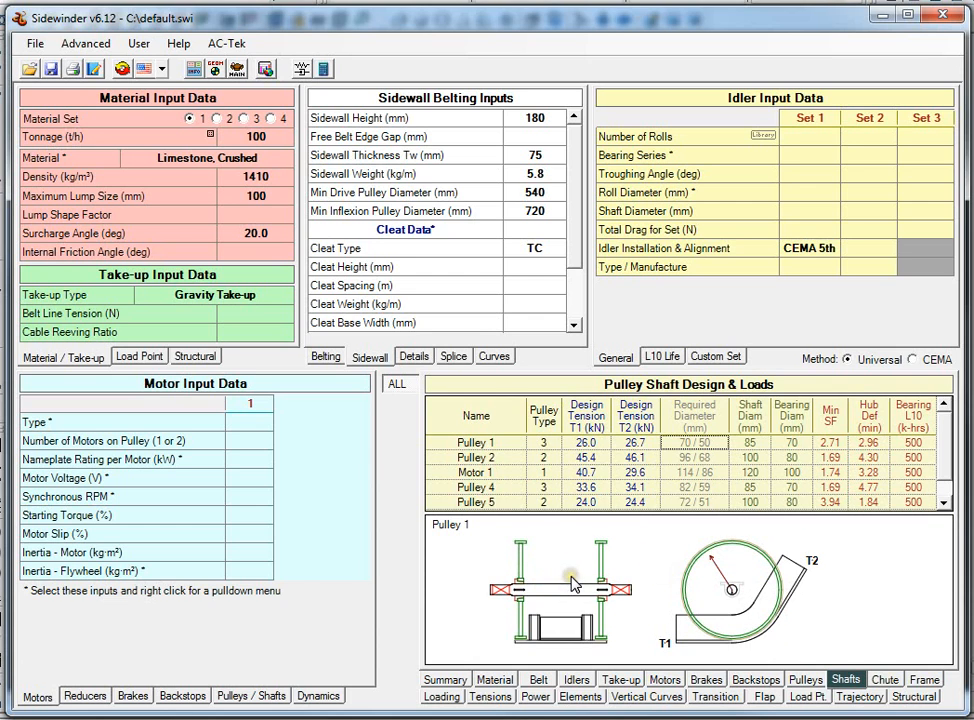
Step: Open the report setup, zoom out the pulley profile image and reposition the overlapping pulley labels so each one is readable
left_click(93, 68)
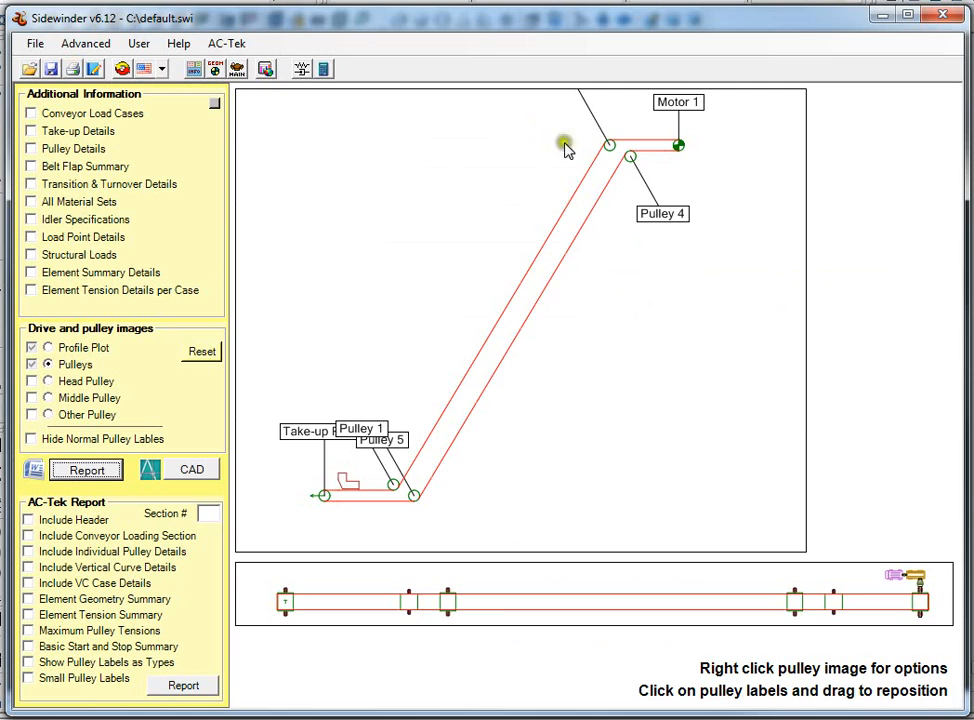
right_click(628, 216)
left_click(678, 290)
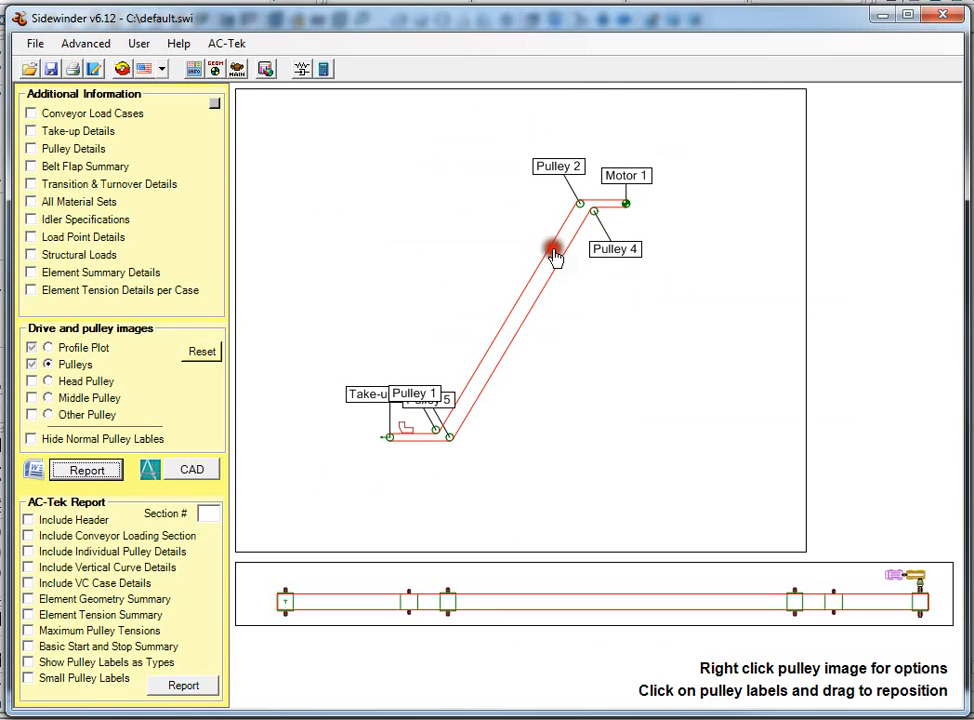
left_click_drag(548, 165, 556, 200)
left_click_drag(615, 250, 616, 238)
left_click_drag(448, 403, 390, 470)
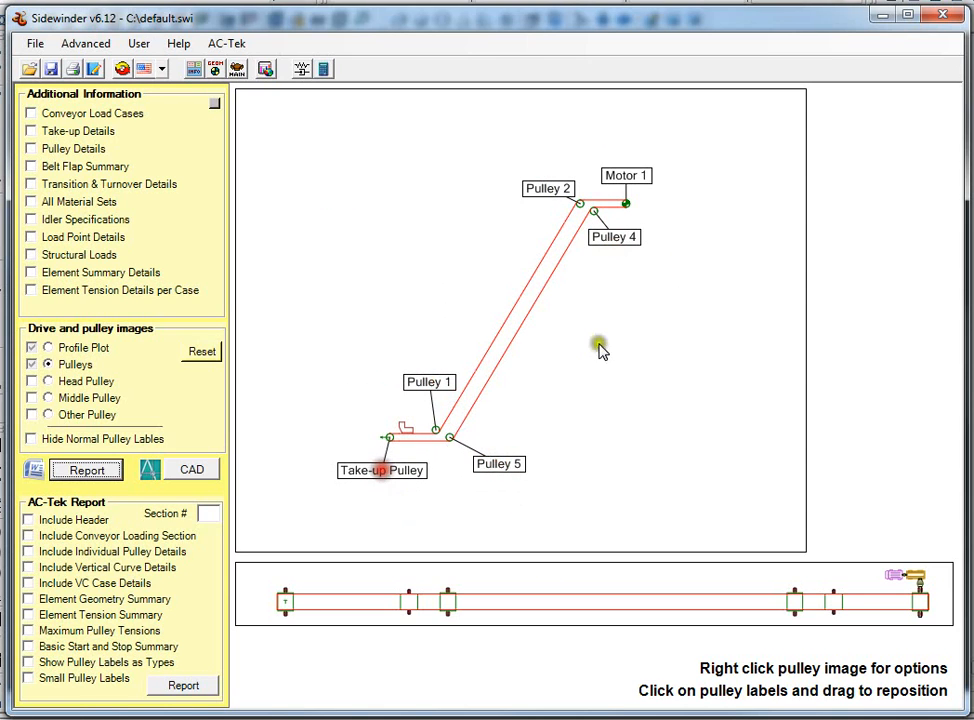
Step: Zoom the profile image to a window around the conveyor and fine-tune the positions of the Pulley 2 and Take-up Pulley labels
right_click(632, 310)
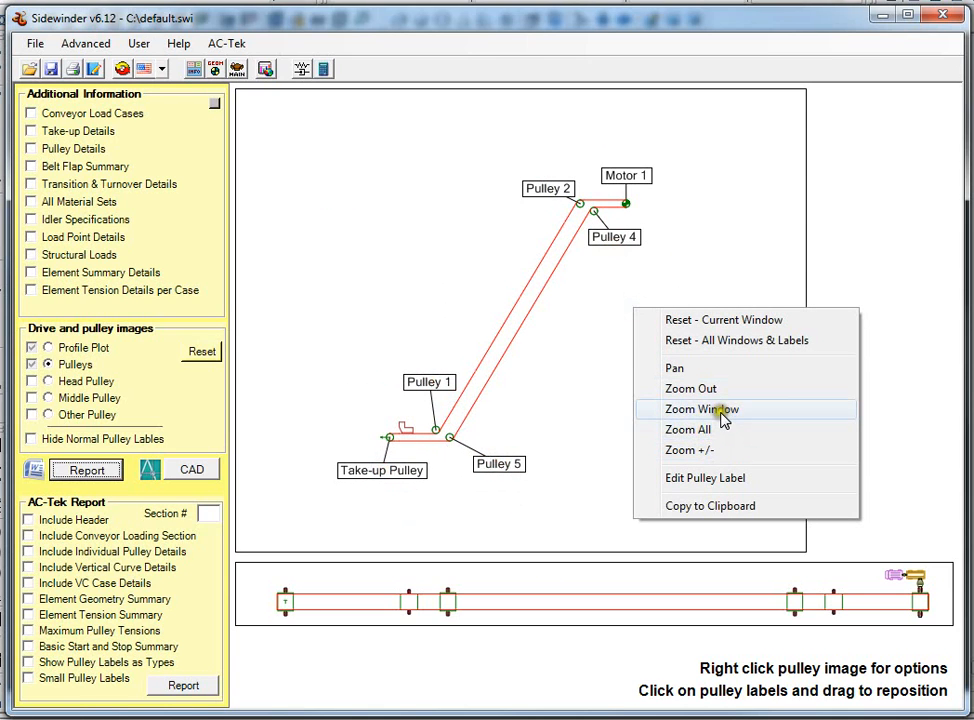
left_click(700, 408)
left_click_drag(288, 150, 696, 510)
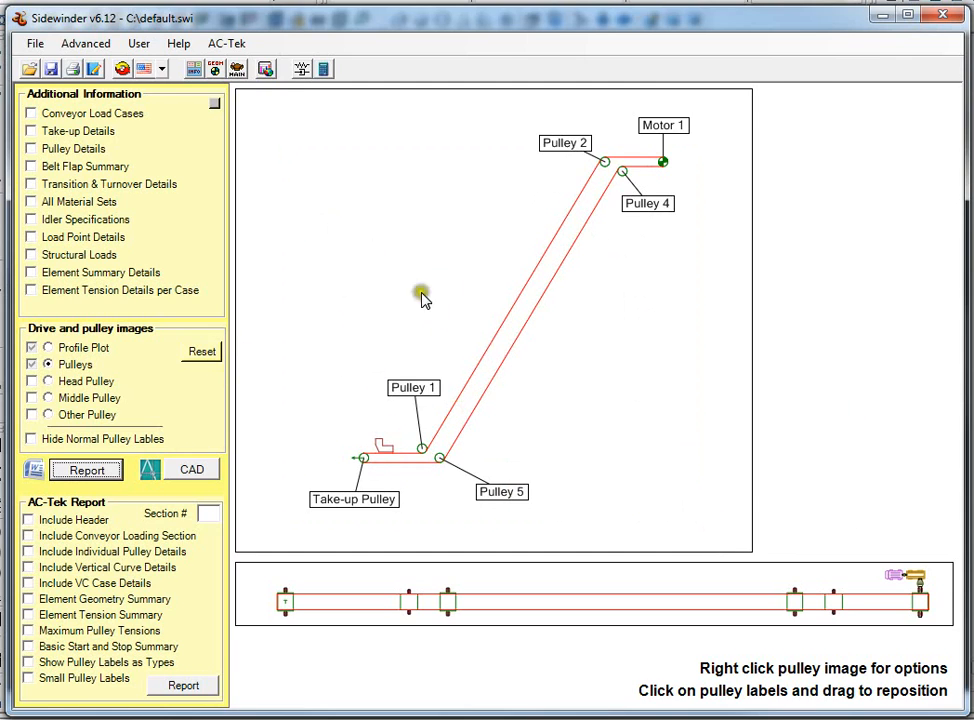
left_click_drag(565, 144, 579, 141)
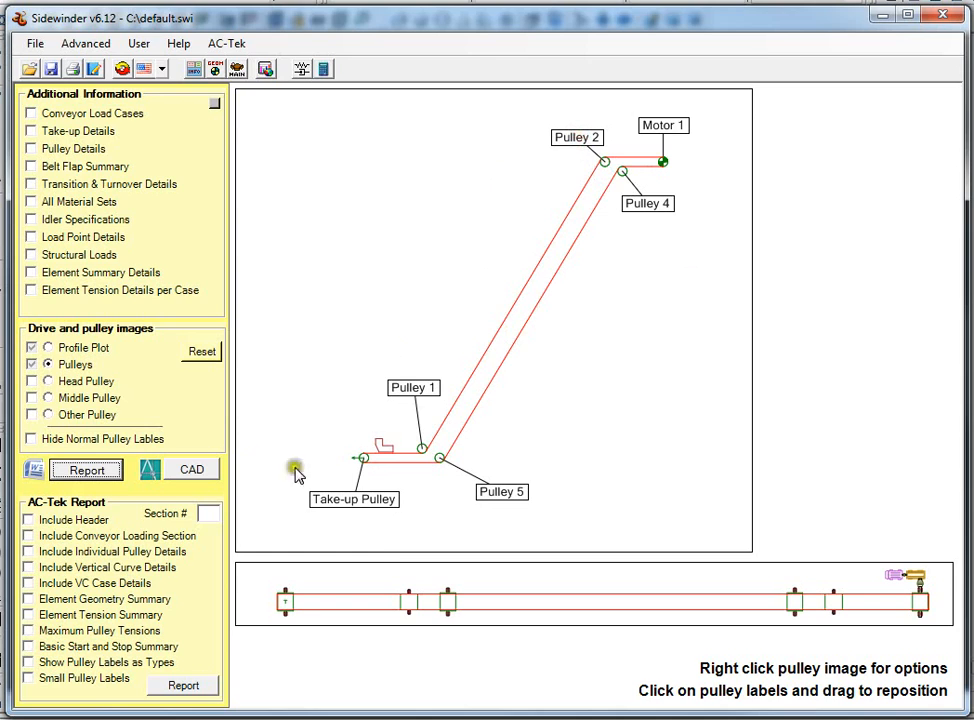
left_click_drag(348, 503, 352, 497)
Step: Generate the Word report, enlarge its window and go through it to the Pocket Belt Conveyor section
left_click(87, 470)
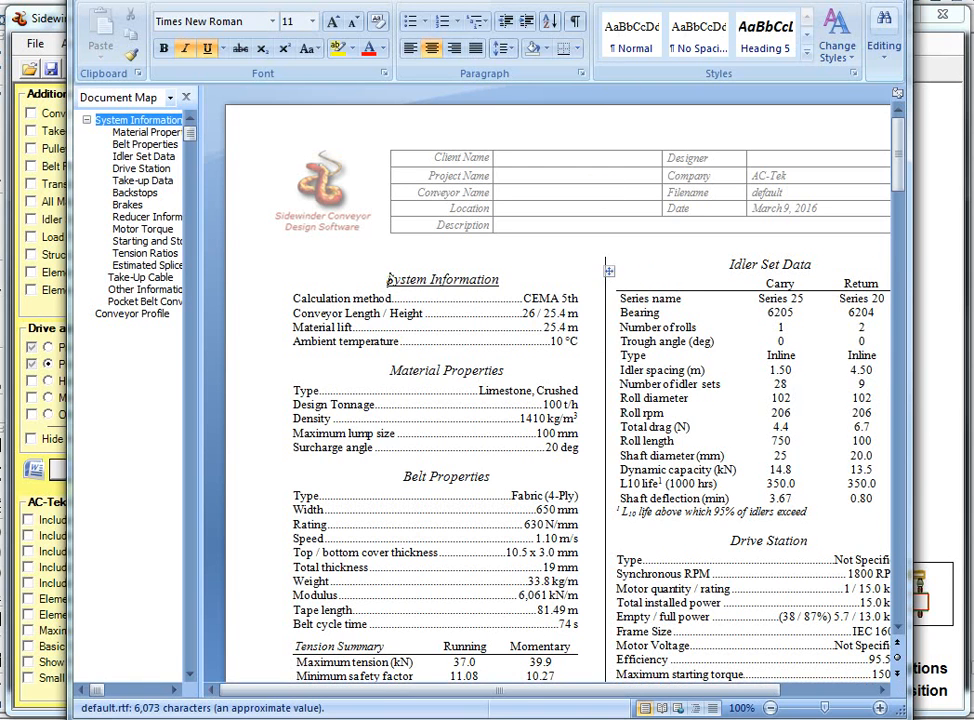
left_click_drag(683, 2, 620, 0)
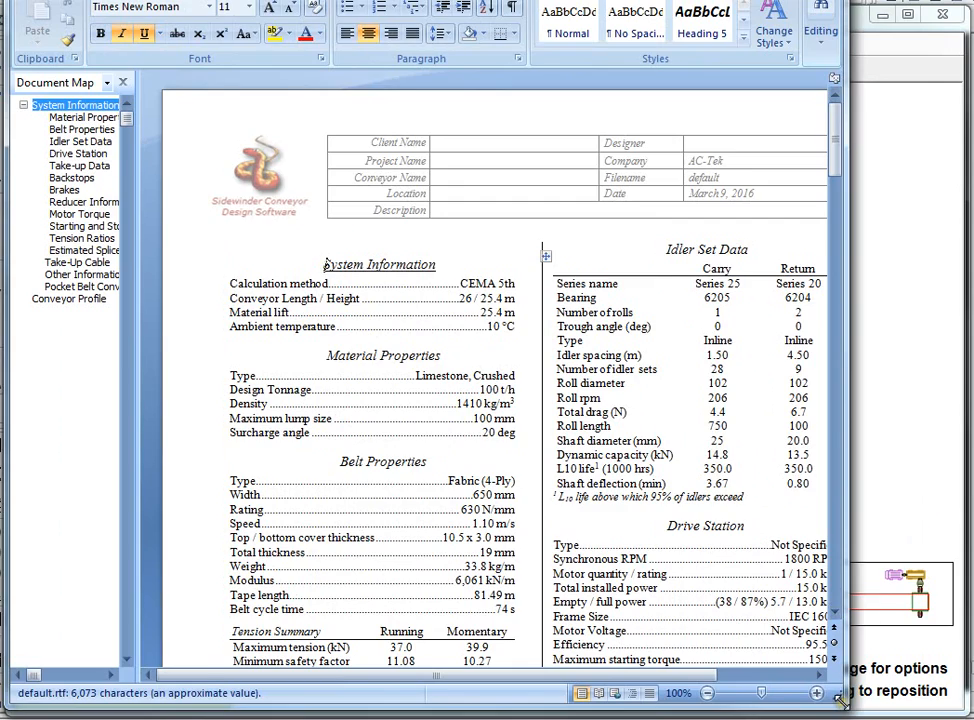
left_click_drag(839, 703, 970, 716)
scroll(353, 459, "down", 10)
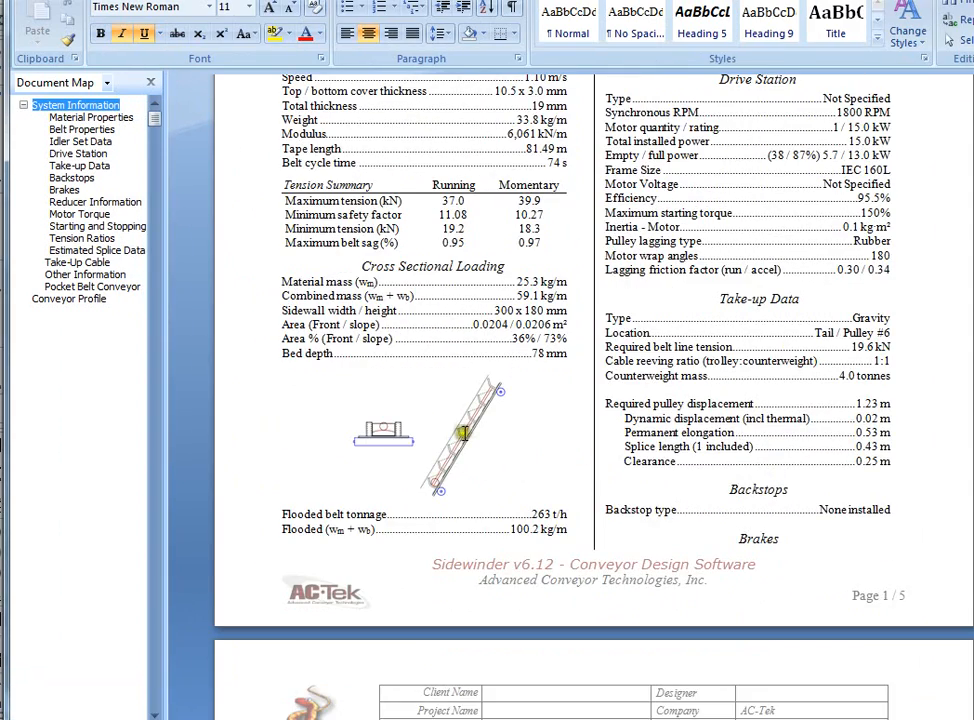
scroll(309, 412, "down", 10)
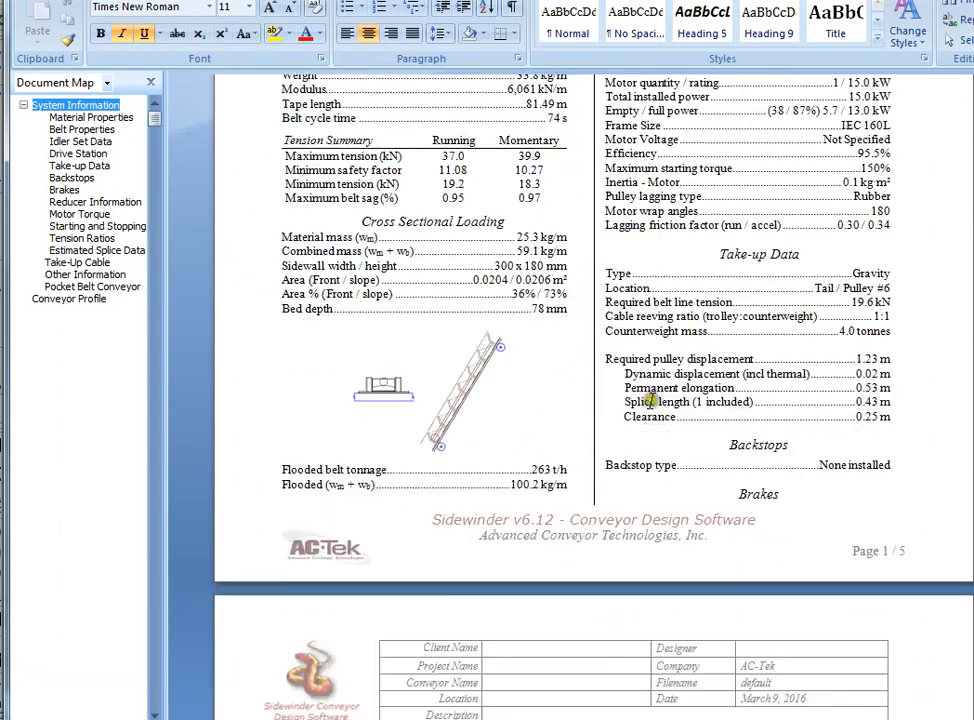
scroll(753, 543, "down", 3)
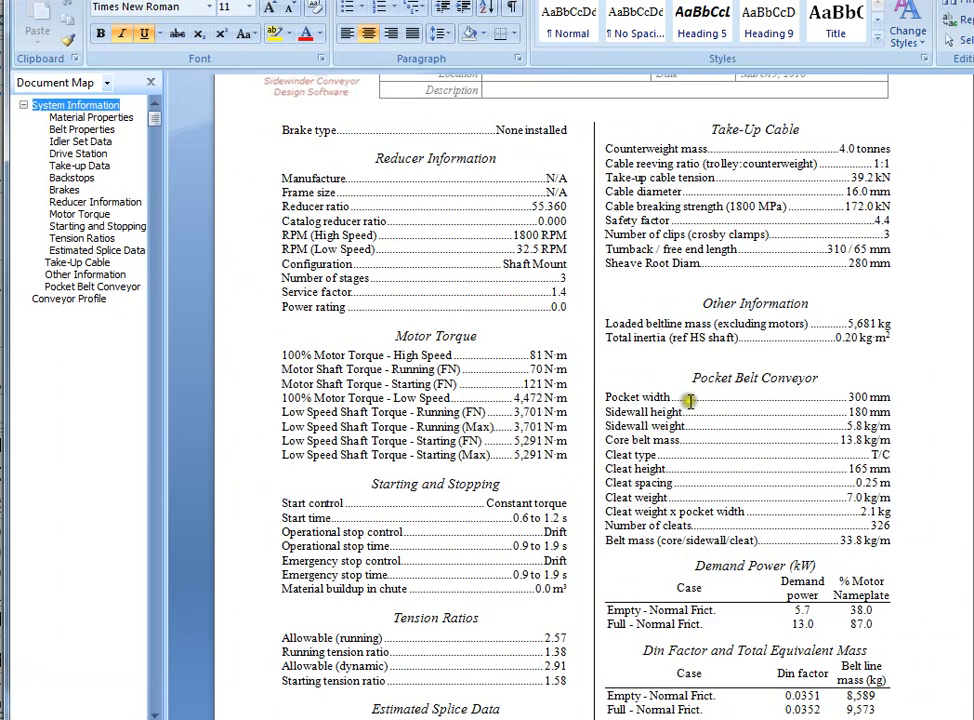
Step: Examine the report's Pocket Belt Conveyor data, including cleat weight, cleat weight x pocket width, number of cleats and belt mass
left_click_drag(688, 380, 895, 547)
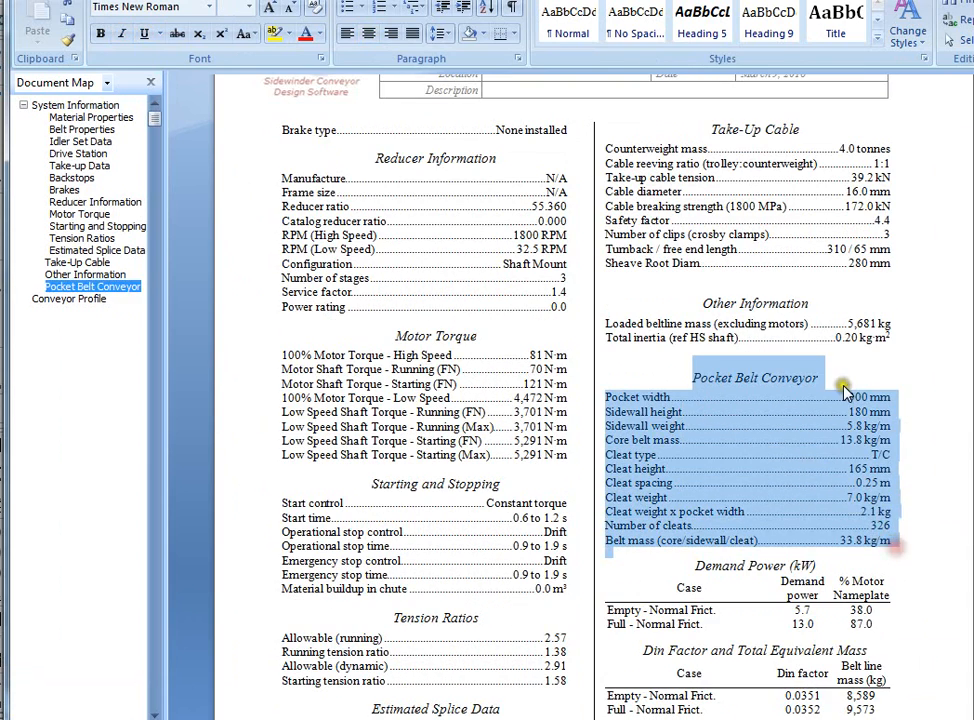
left_click(615, 398)
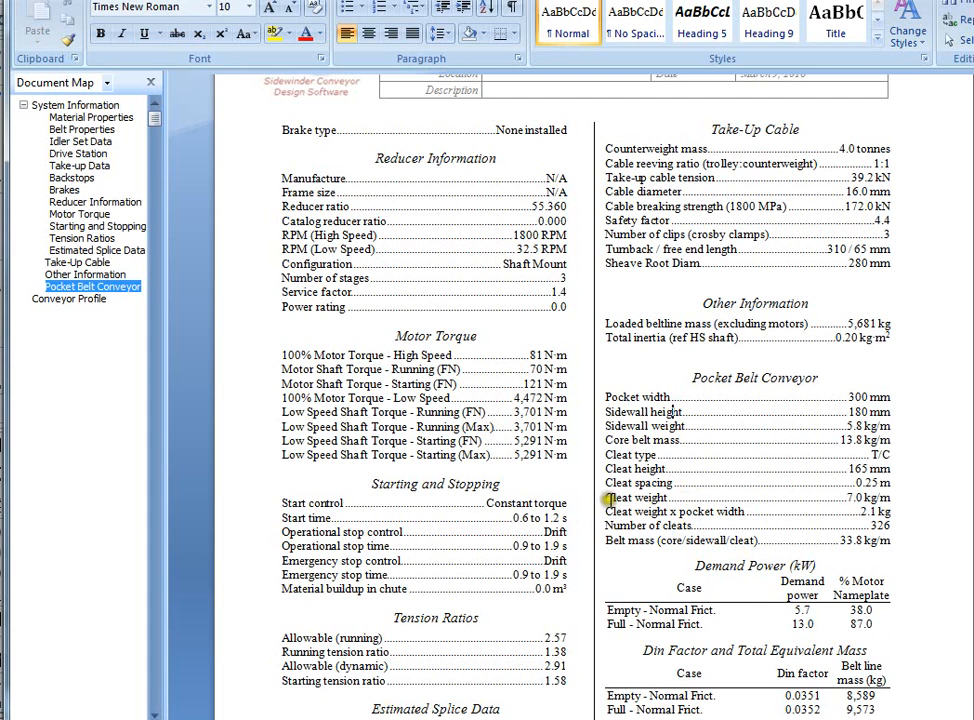
left_click_drag(610, 497, 885, 497)
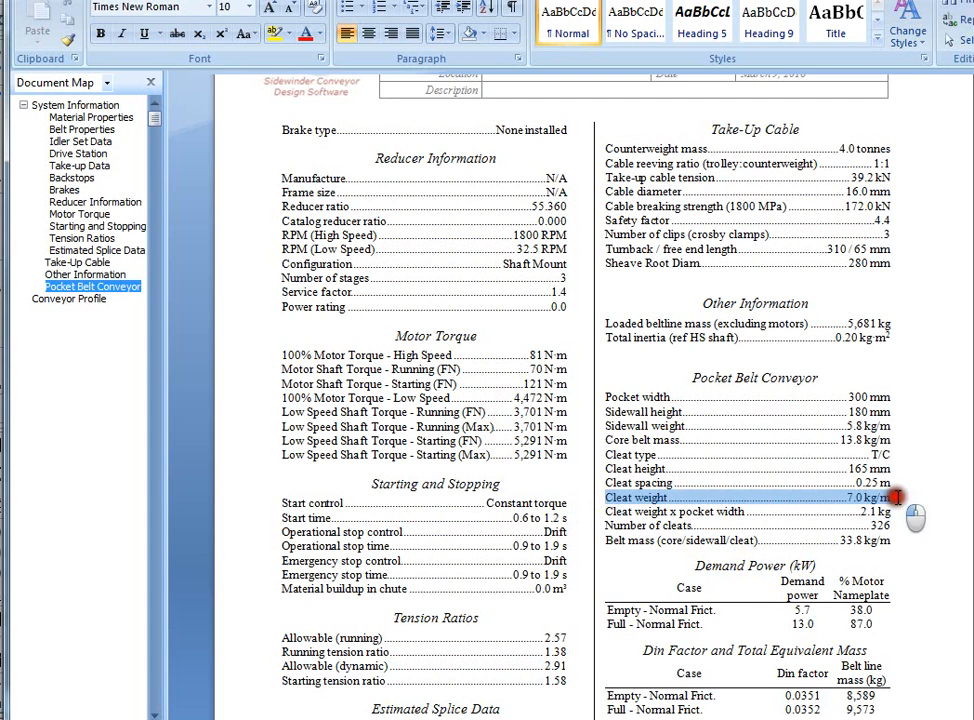
left_click_drag(608, 511, 886, 513)
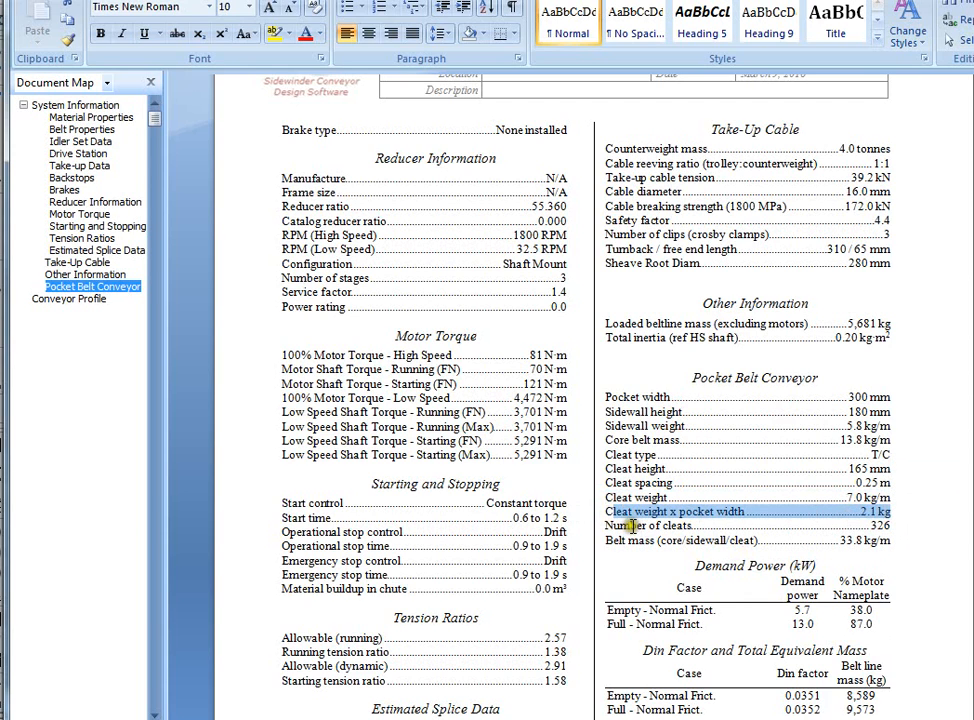
left_click_drag(630, 526, 898, 525)
left_click(896, 542)
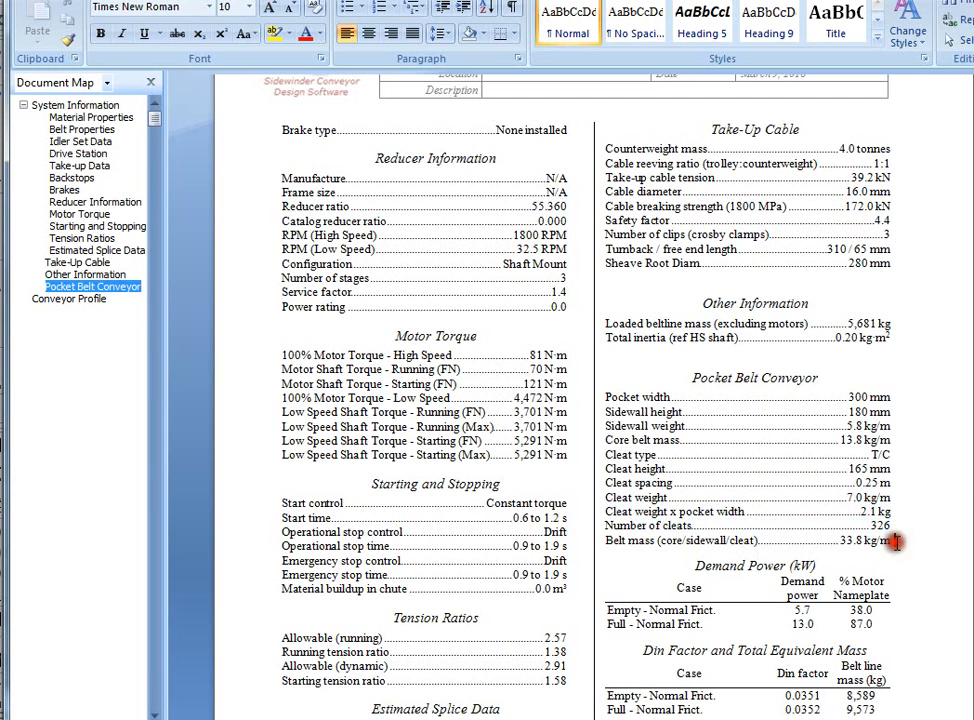
left_click_drag(605, 541, 744, 541)
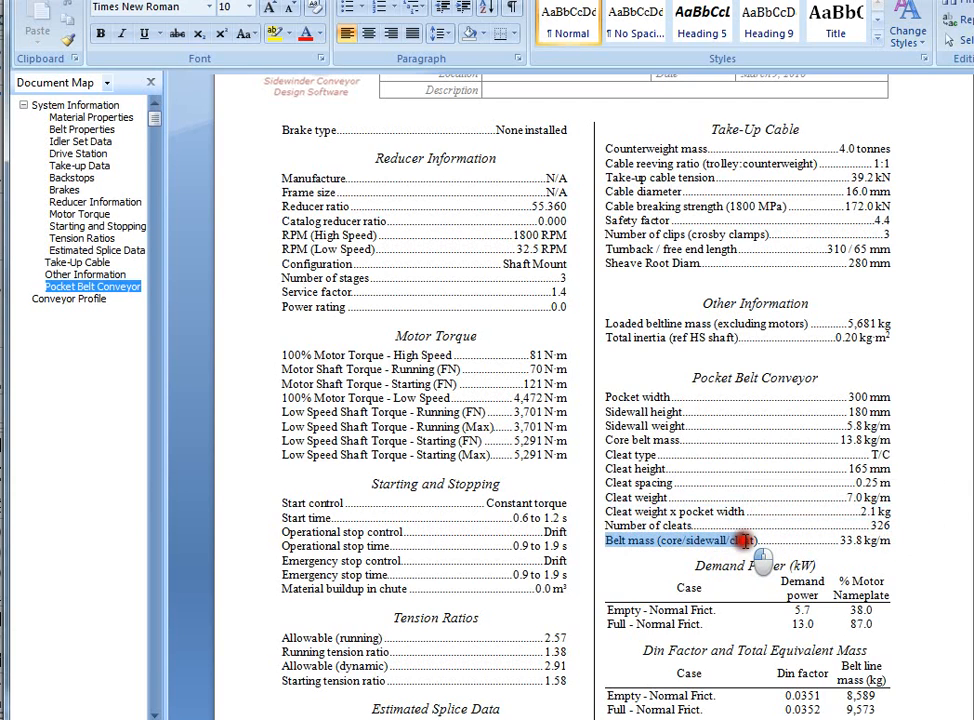
left_click(744, 540)
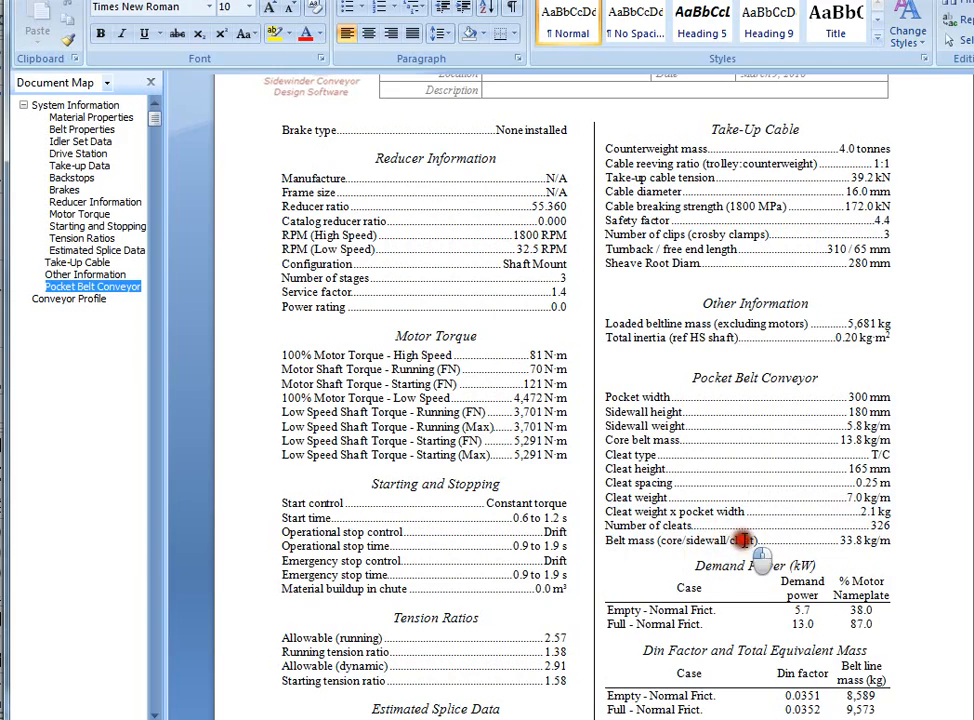
left_click_drag(905, 540, 624, 392)
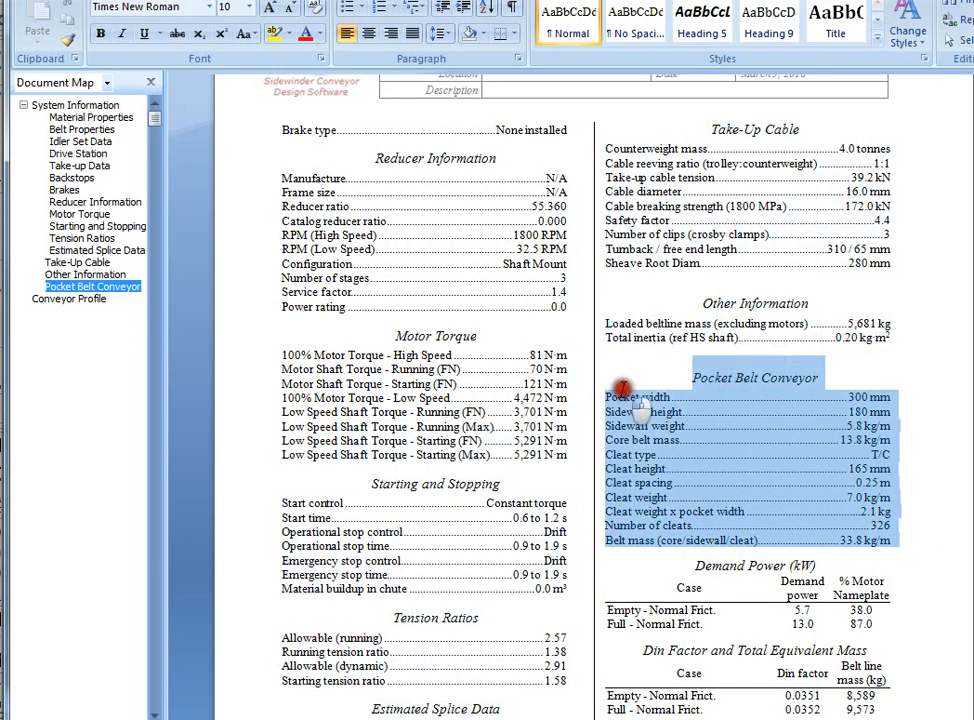
left_click(670, 397)
scroll(695, 467, "down", 4)
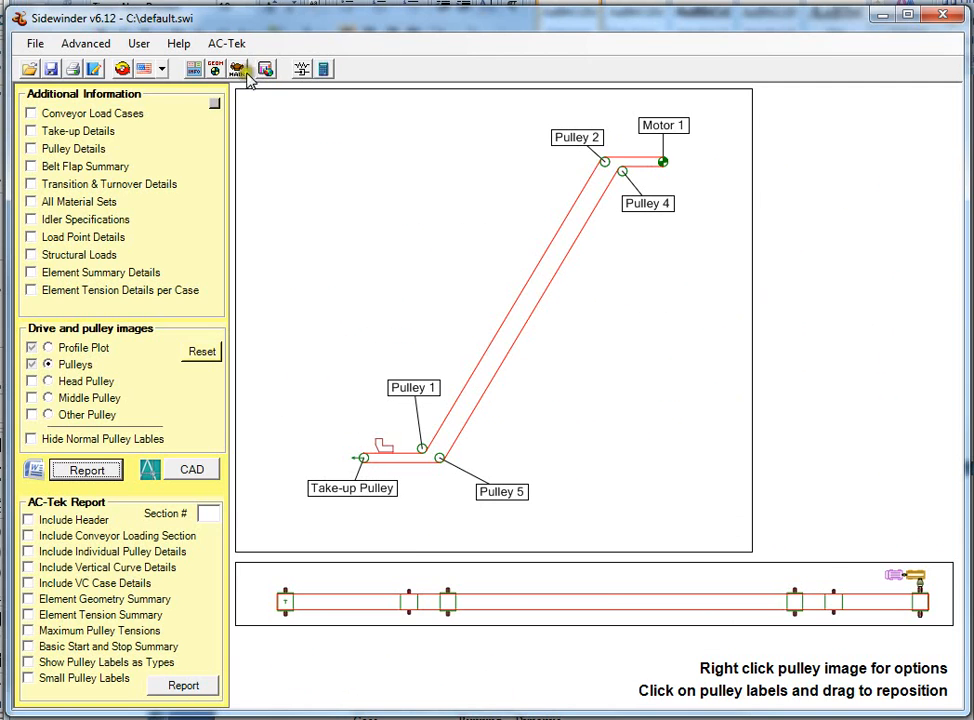
Step: Return to Sidewinder's main input screen and view the belt properties summary and the material cross-sectional loading
left_click(272, 69)
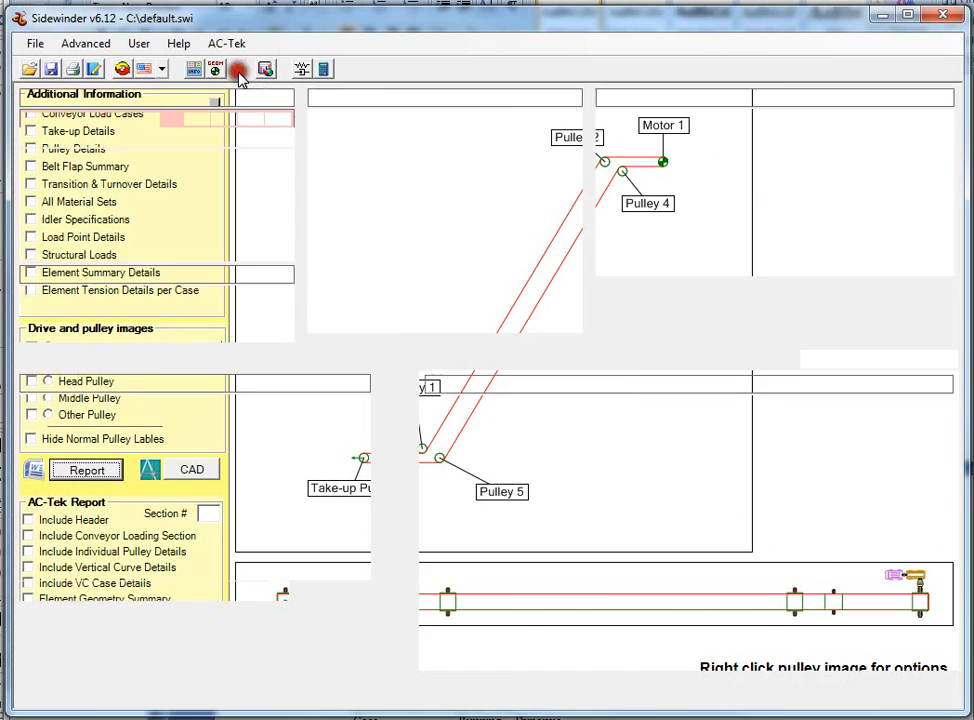
left_click(538, 680)
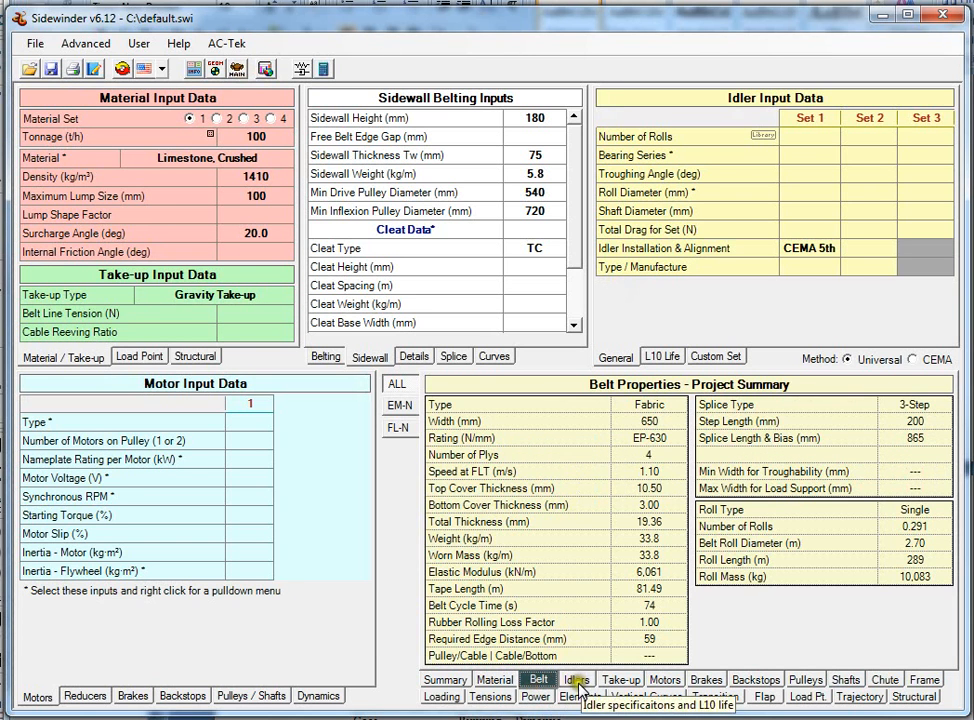
left_click(494, 680)
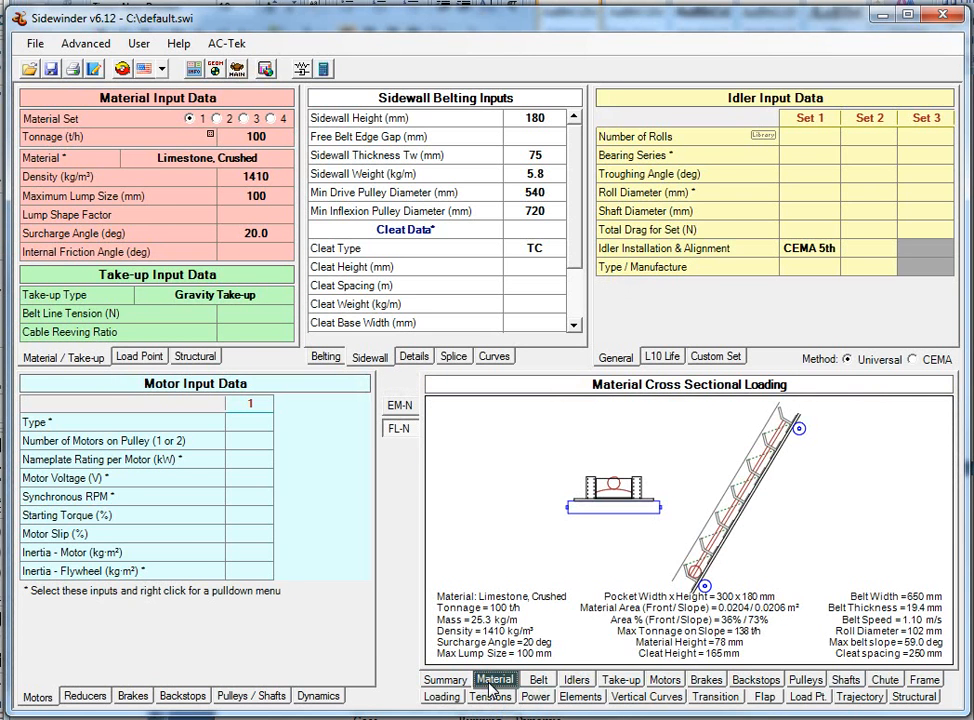